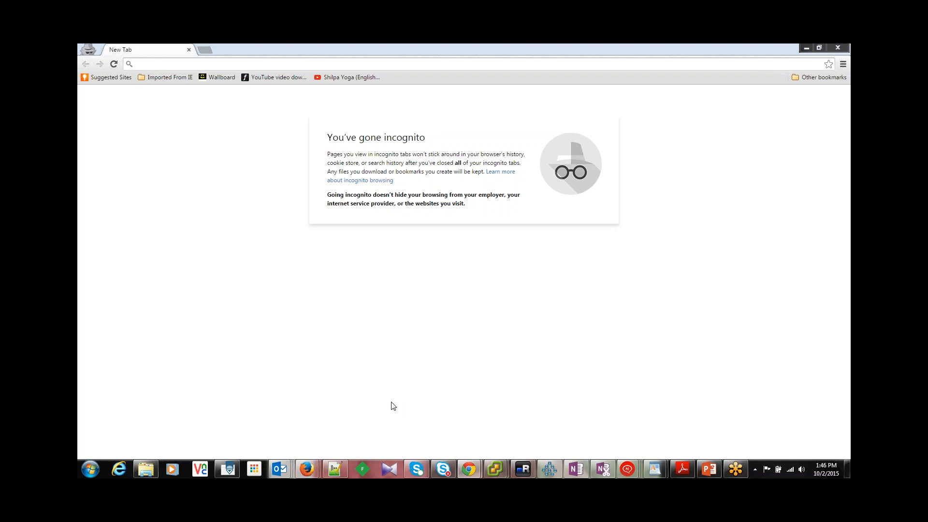
Step: Open AG1.jpeg from the Session folder and view the Access Gateway diagrams in order through AG3.jpeg
click(157, 469)
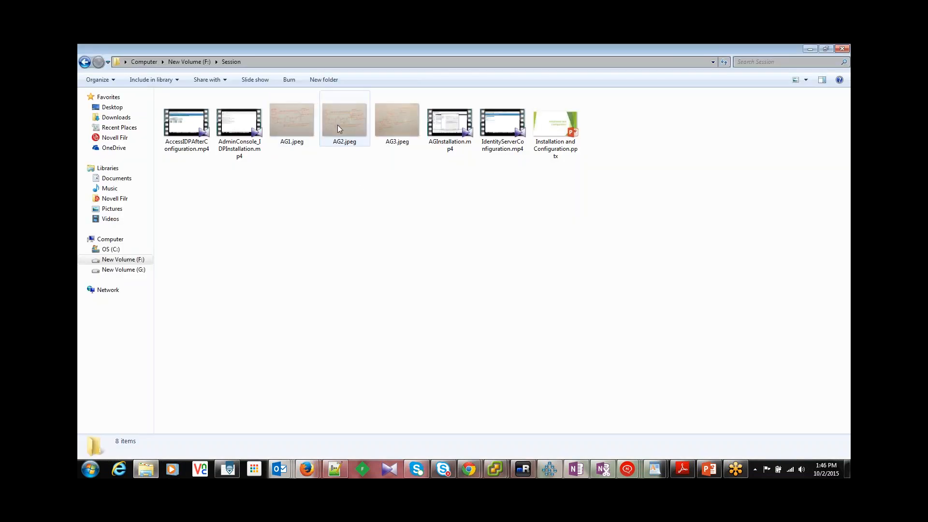
double_click(302, 126)
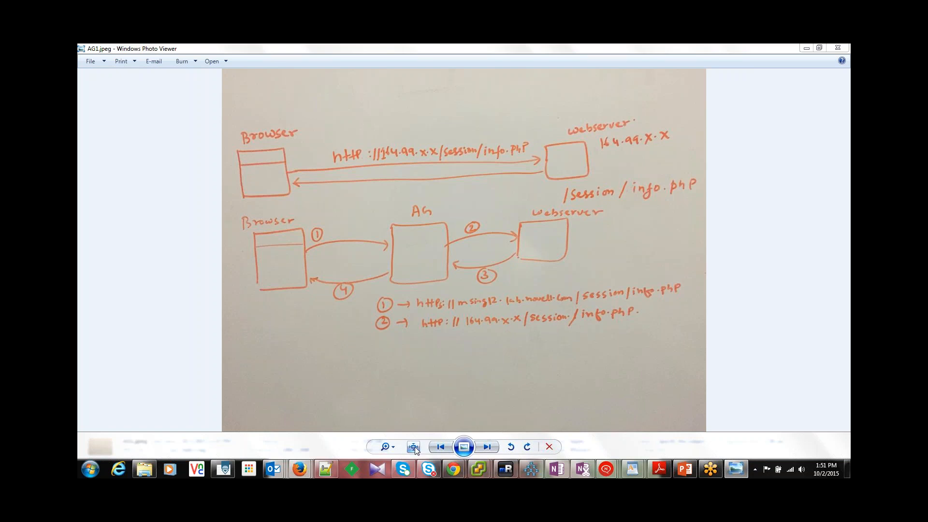
click(487, 447)
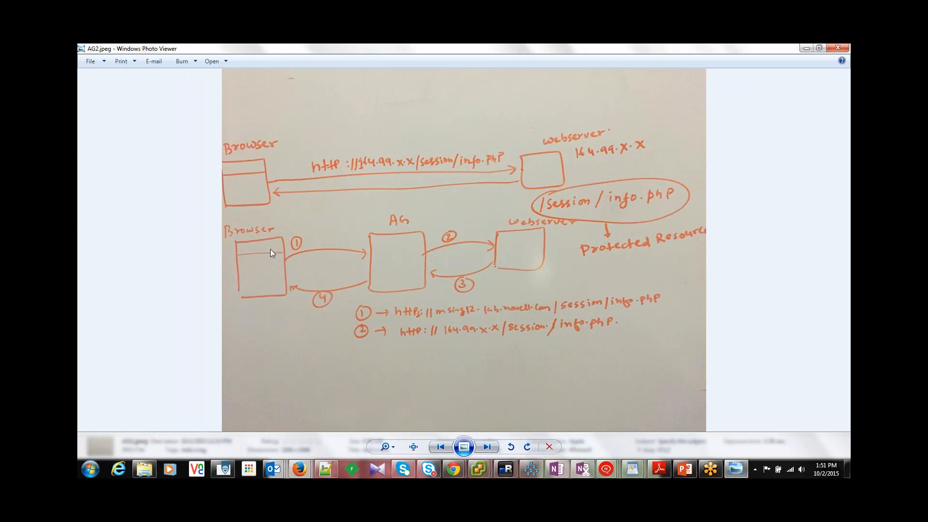
click(487, 447)
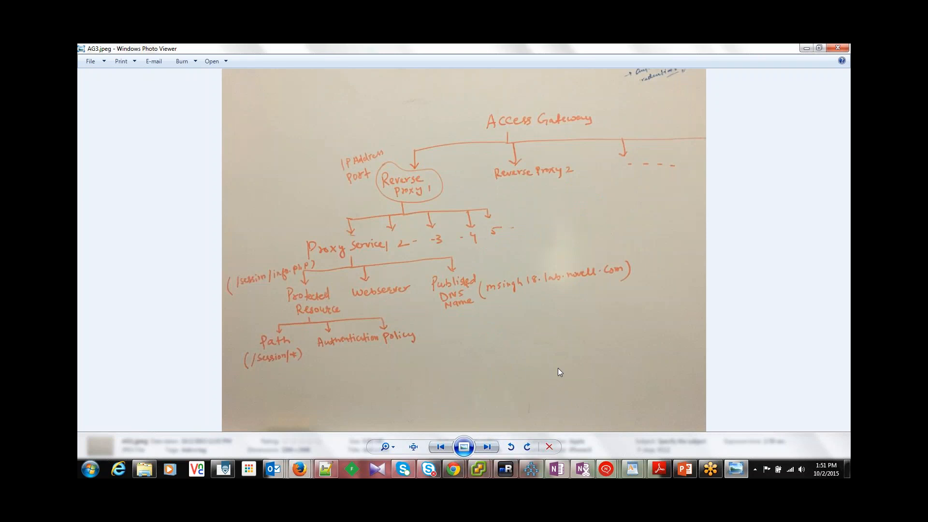
Step: Compare the request-flow diagram in AG2.jpeg with the Access Gateway component hierarchy in AG3.jpeg
click(442, 445)
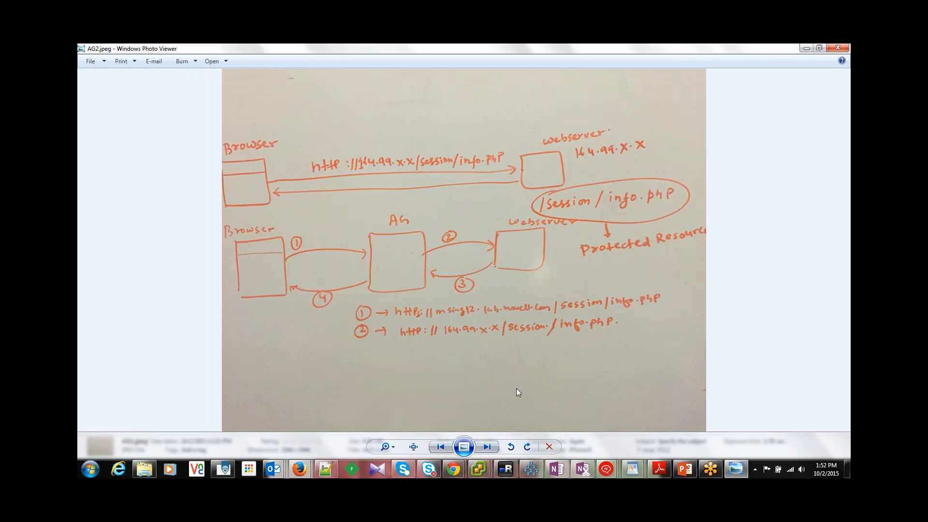
click(488, 448)
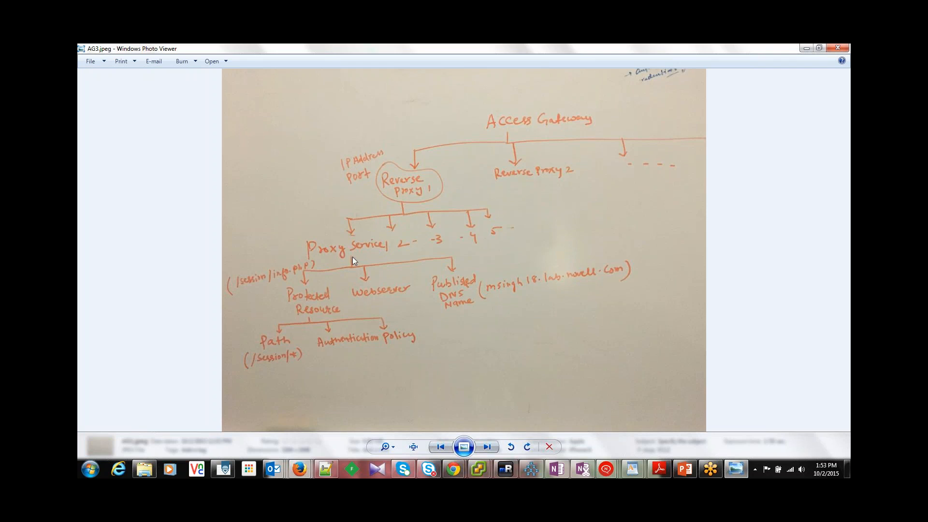
click(440, 447)
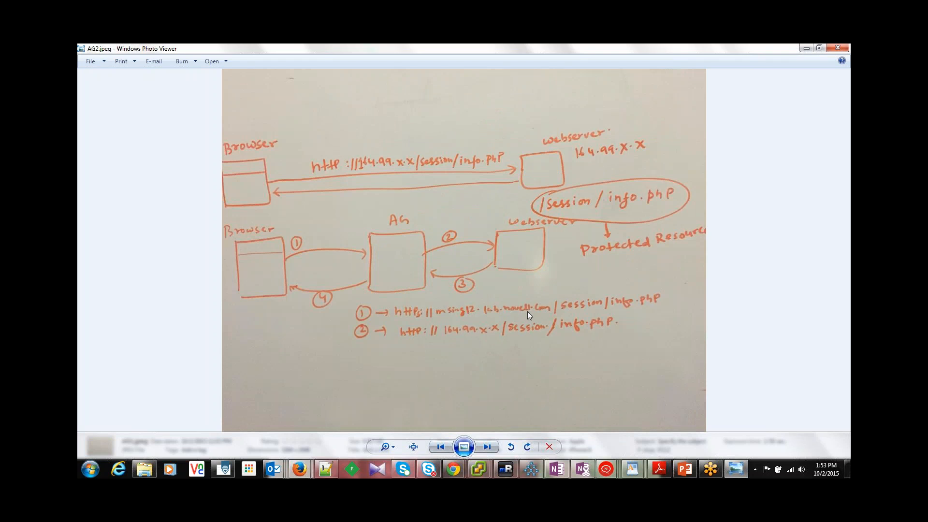
click(487, 447)
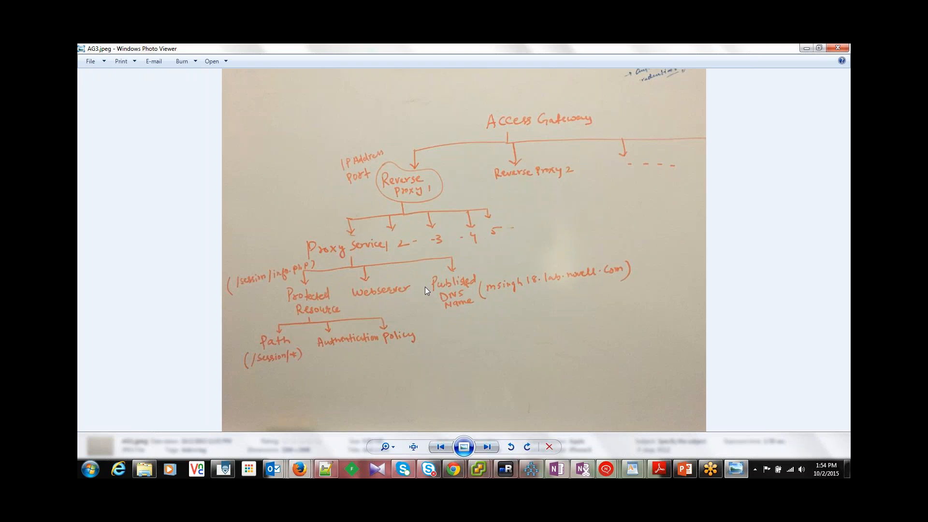
key(Left)
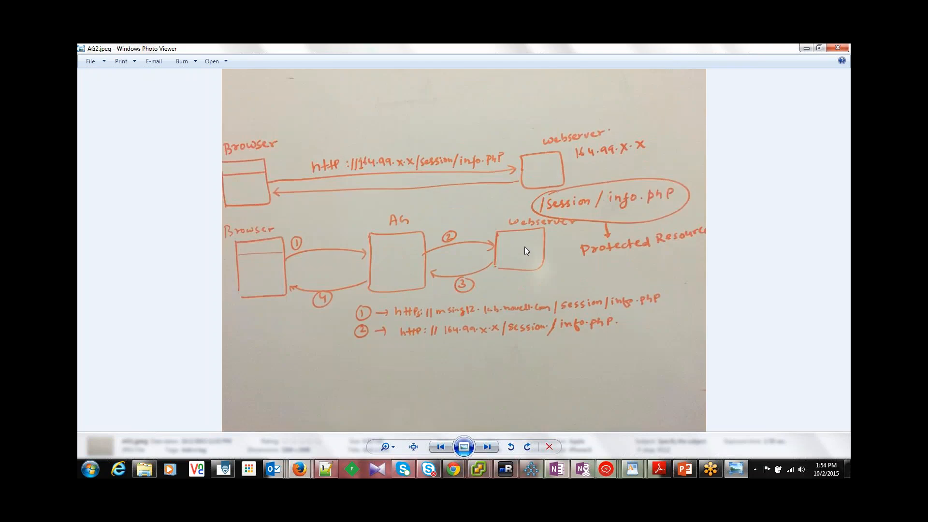
key(Right)
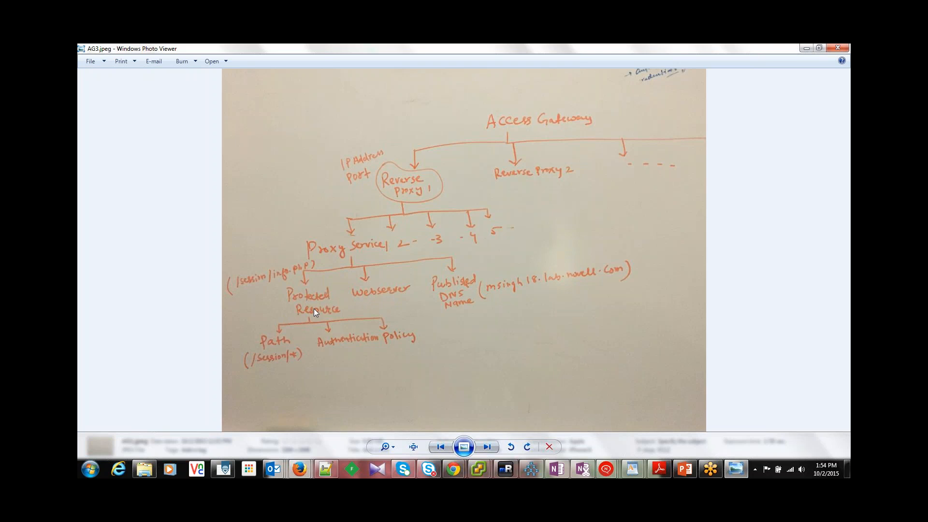
key(Left)
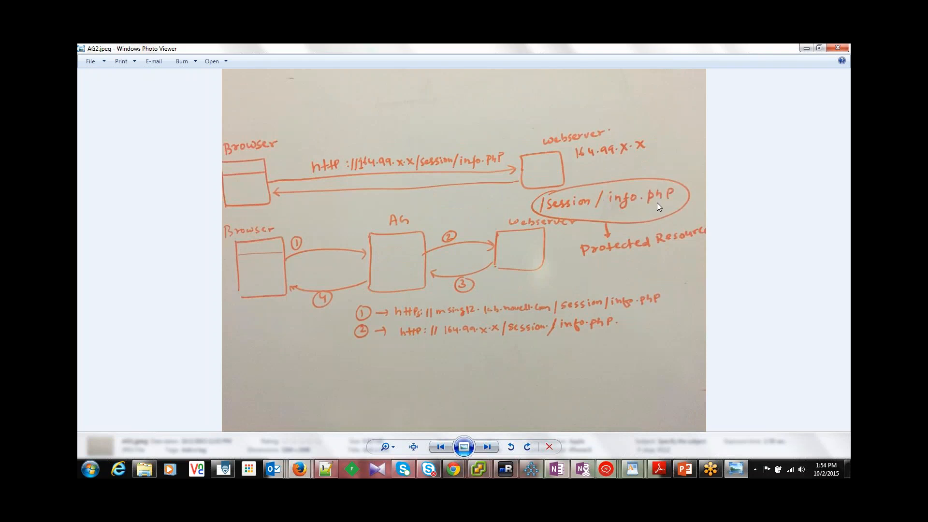
key(Right)
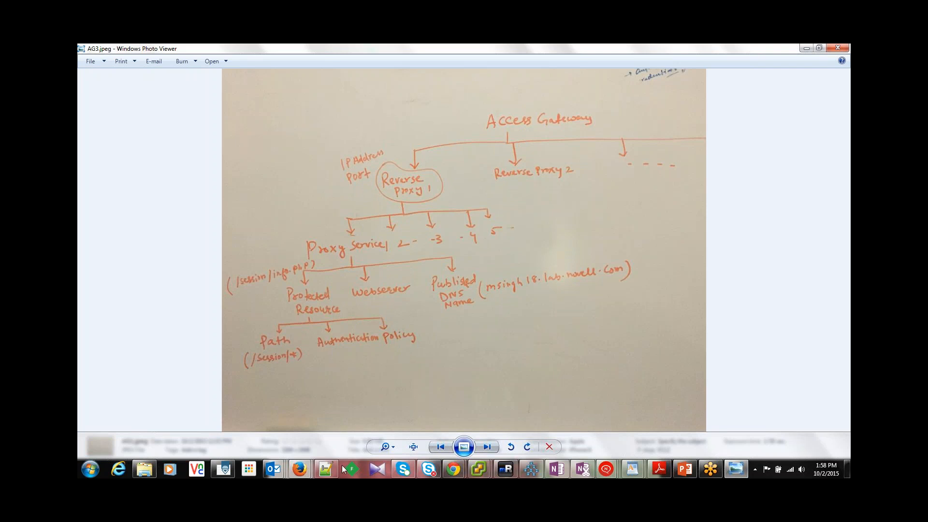
click(454, 474)
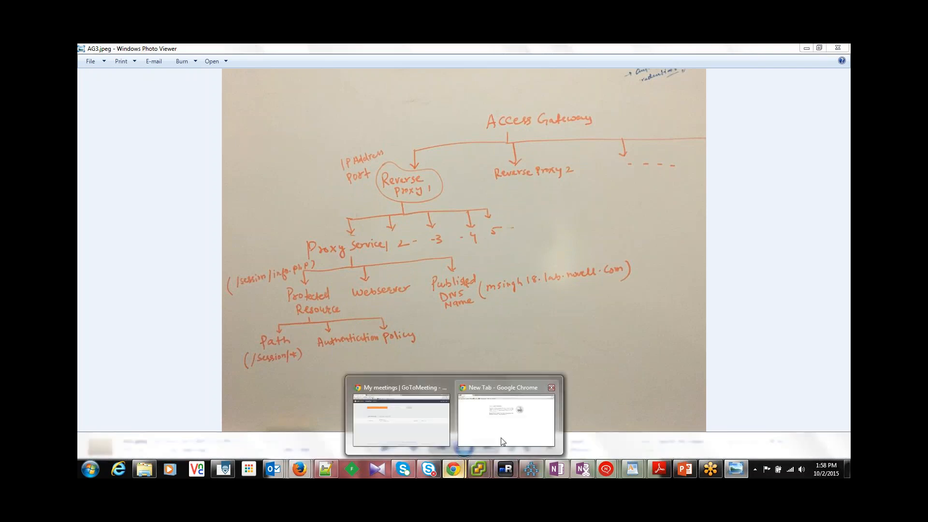
click(480, 427)
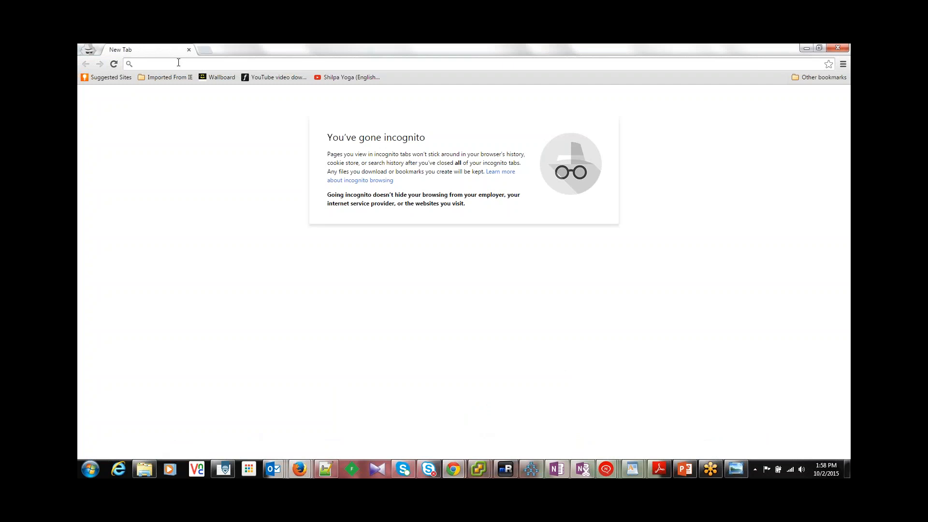
text(151.155.214.96:8443/nps)
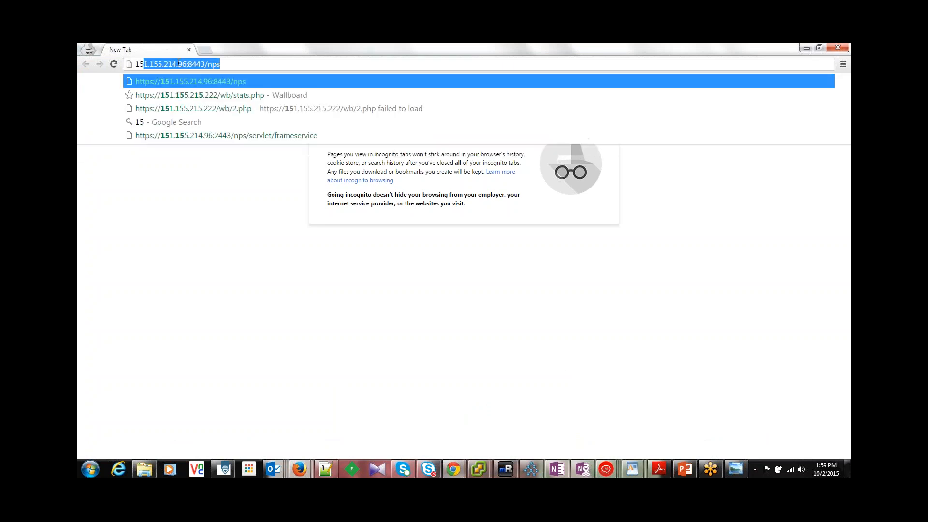
click(208, 135)
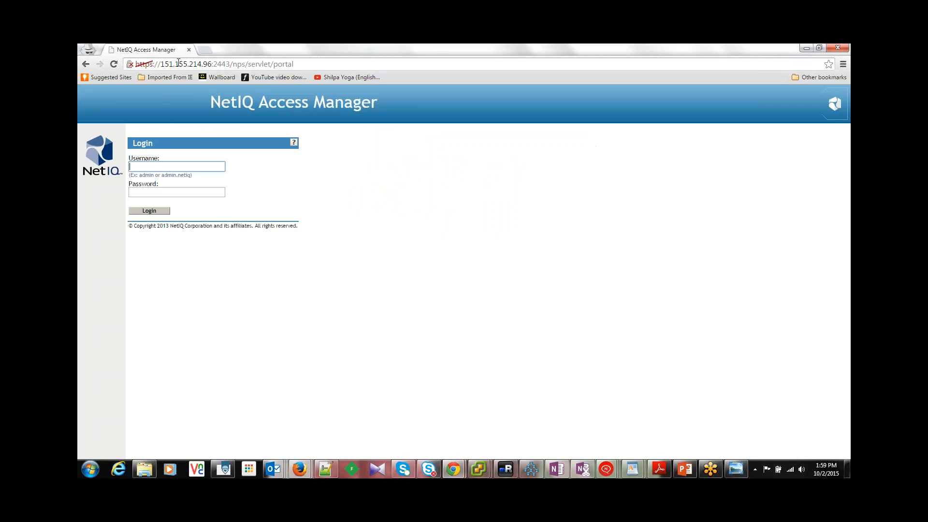
Step: Log in to the administration console as admin with the account password
text(admin)
key(Tab)
text(n)
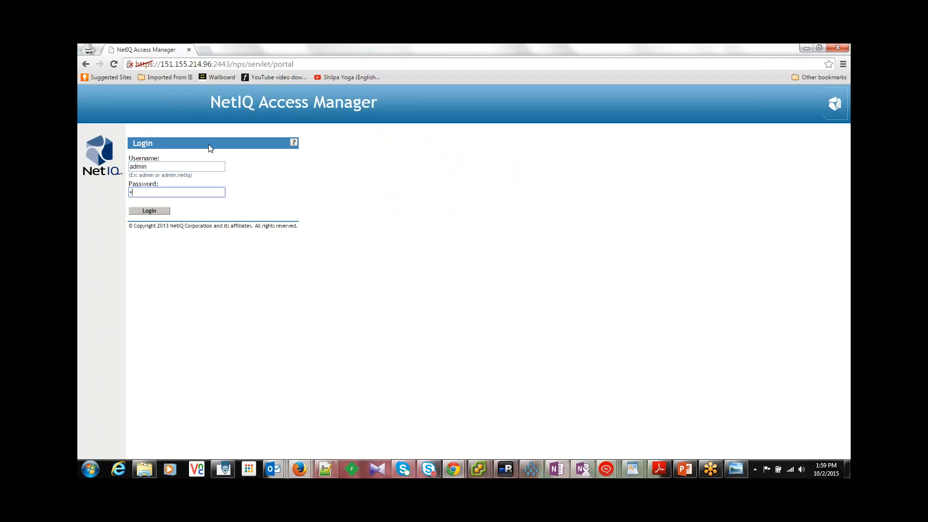
key(Return)
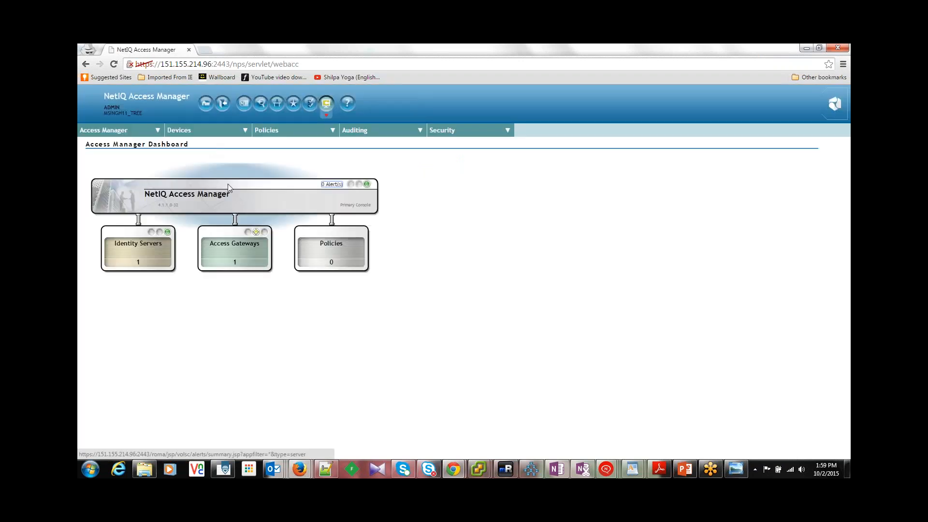
click(229, 243)
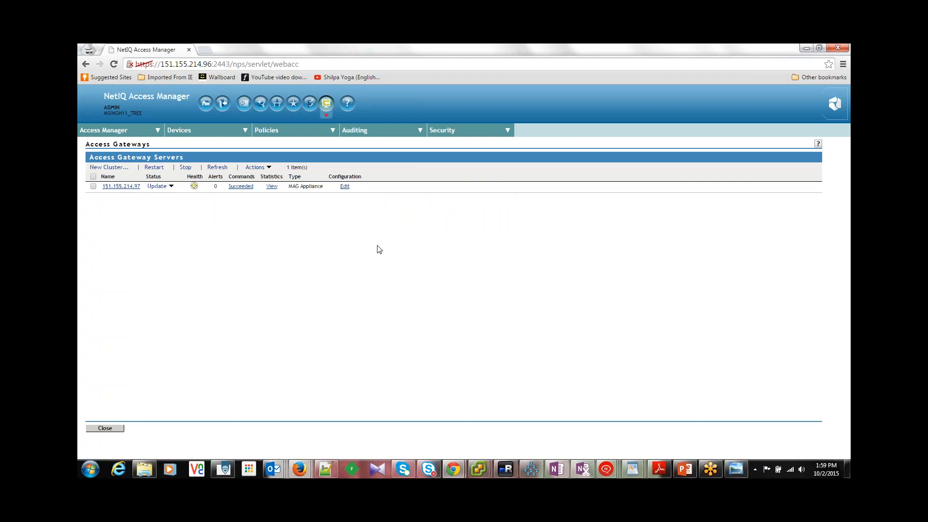
click(344, 187)
click(99, 428)
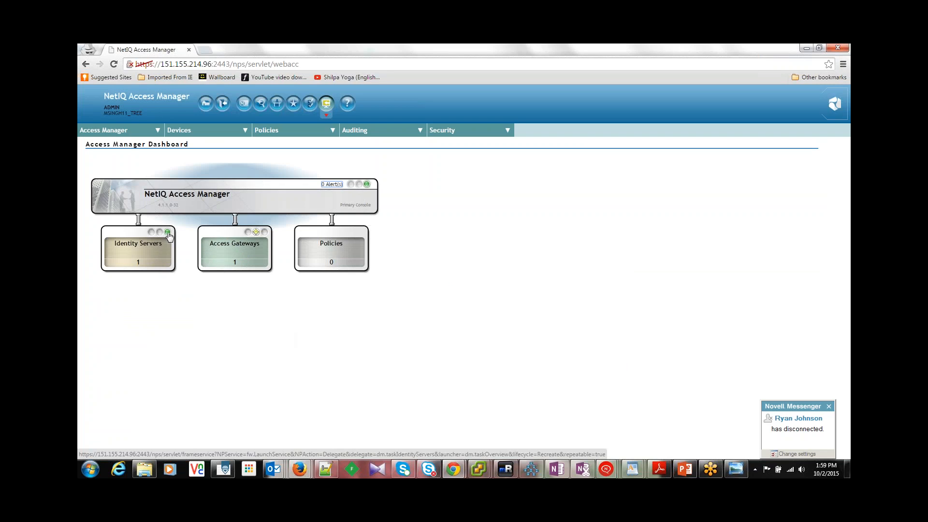
Step: Create an Access Gateway cluster named SessionAG of type MAG Appliance with 151.155.214.97 as its primary server
click(257, 257)
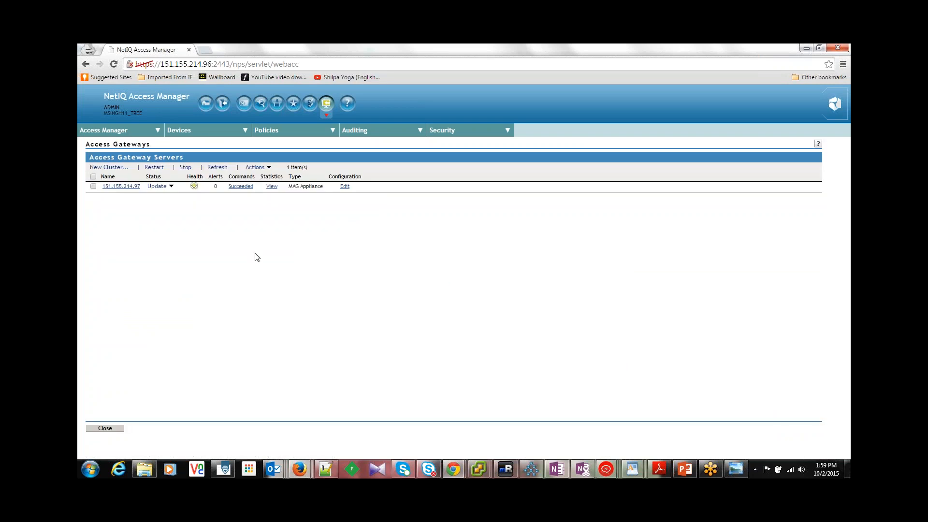
click(118, 169)
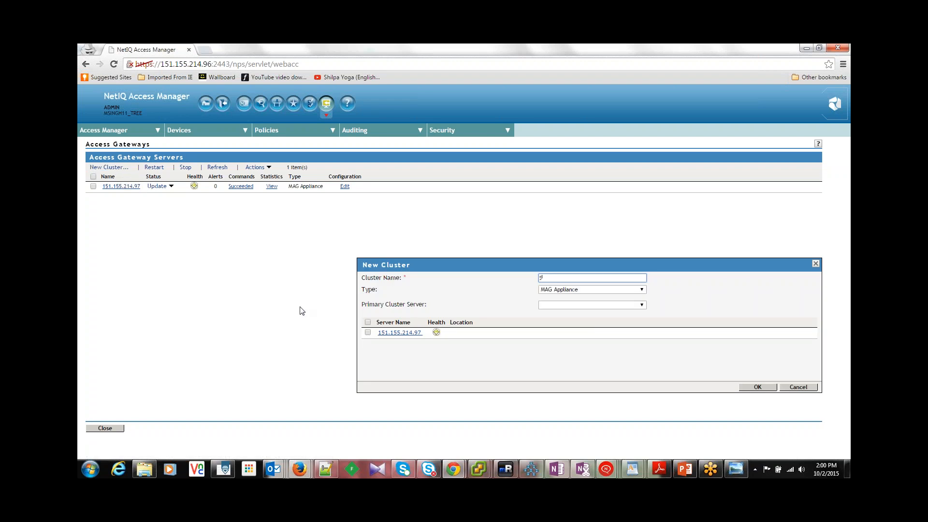
text(SessionAG)
click(642, 306)
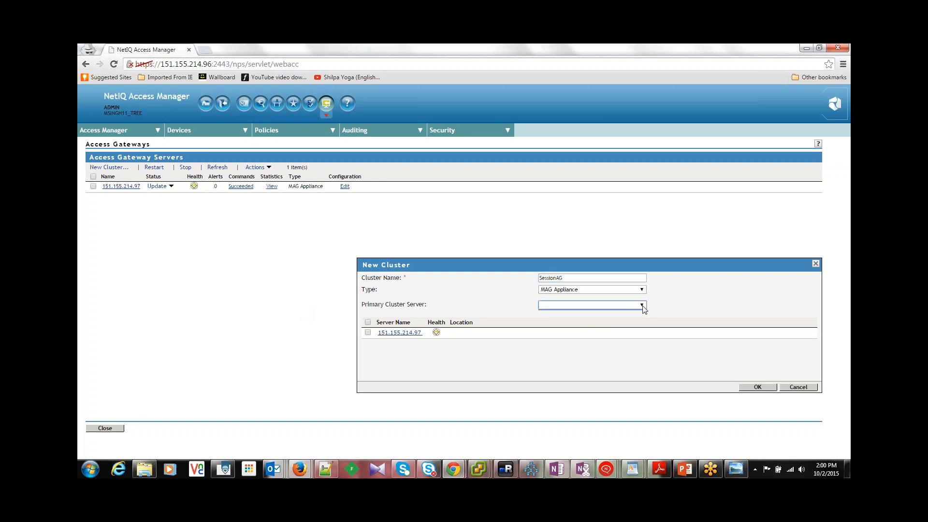
click(367, 333)
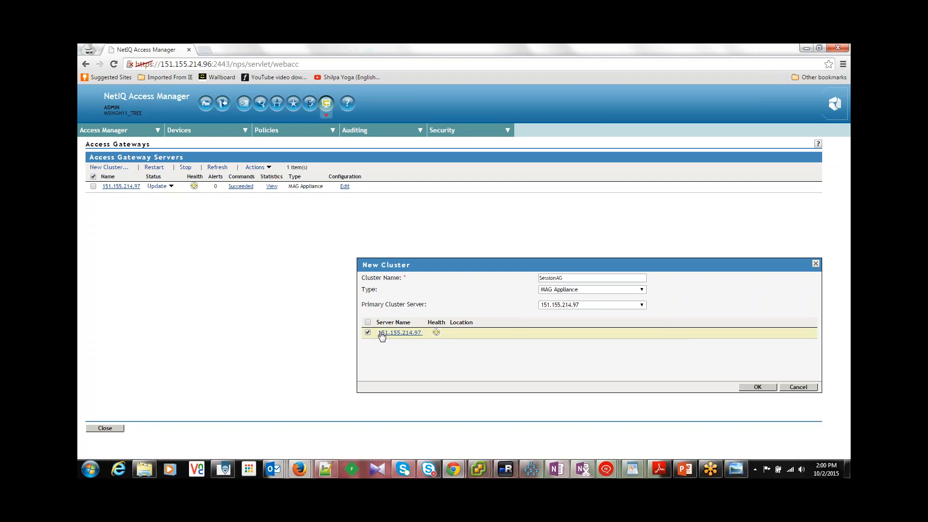
click(755, 388)
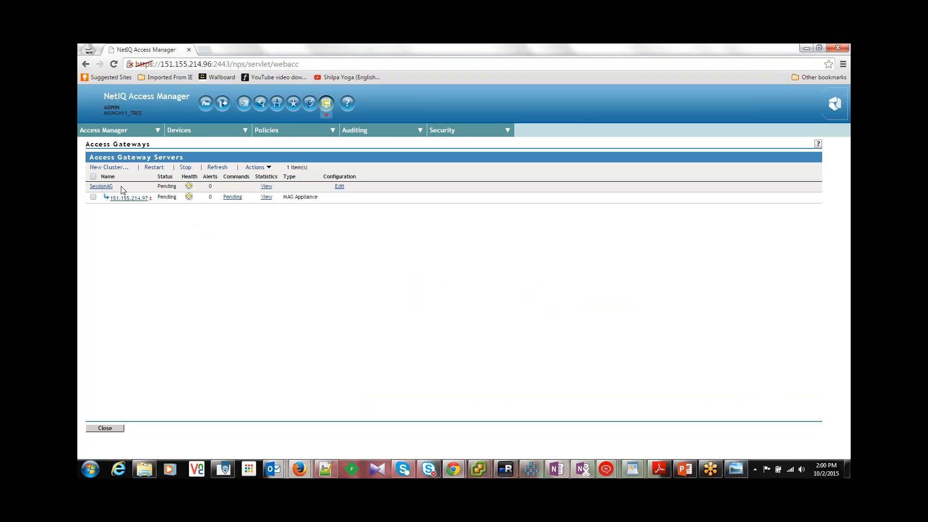
Step: Run Update All on the SessionAG cluster with the All Configuration option
drag(122, 188, 87, 186)
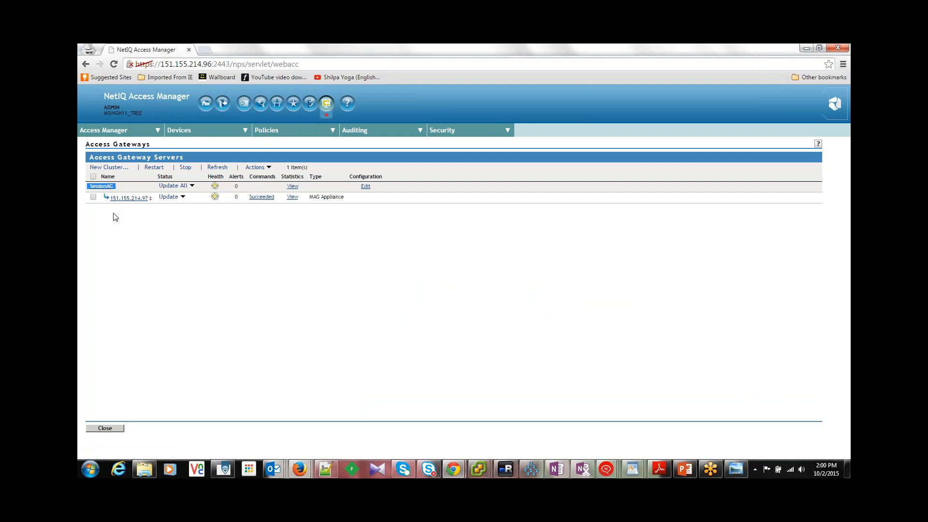
click(192, 186)
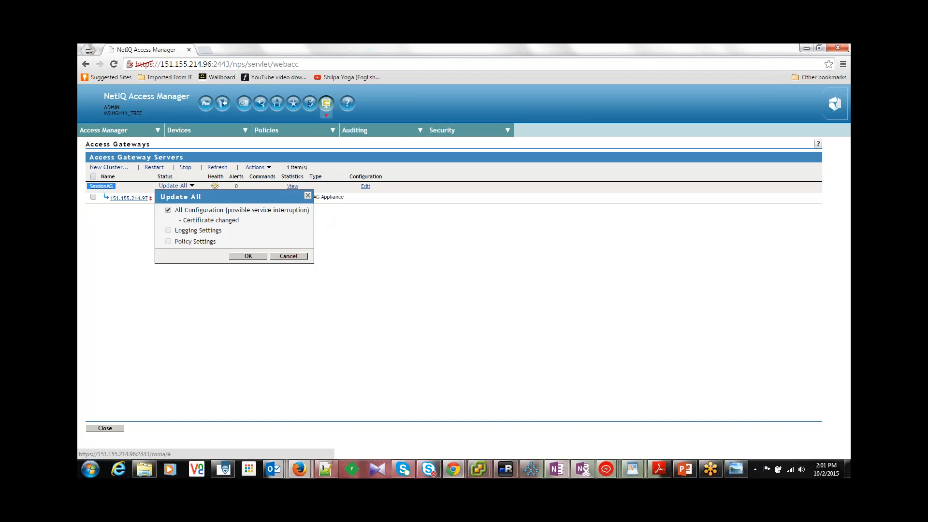
click(265, 255)
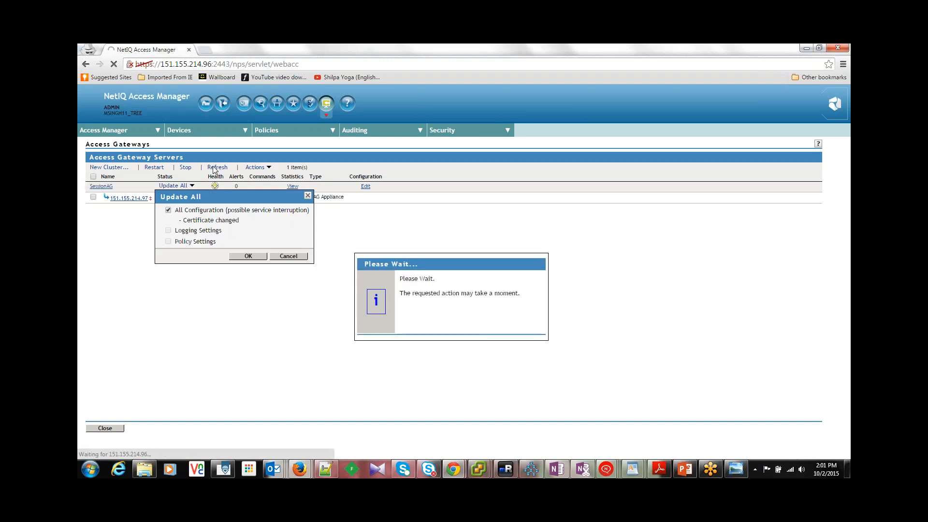
click(248, 256)
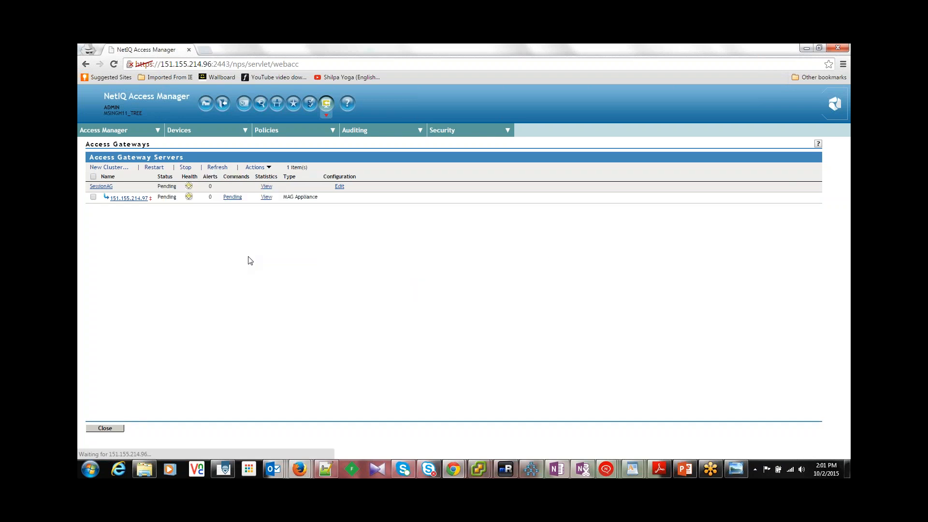
Step: Refresh the Access Gateway server list and check the health details of server 151.155.214.97
click(217, 167)
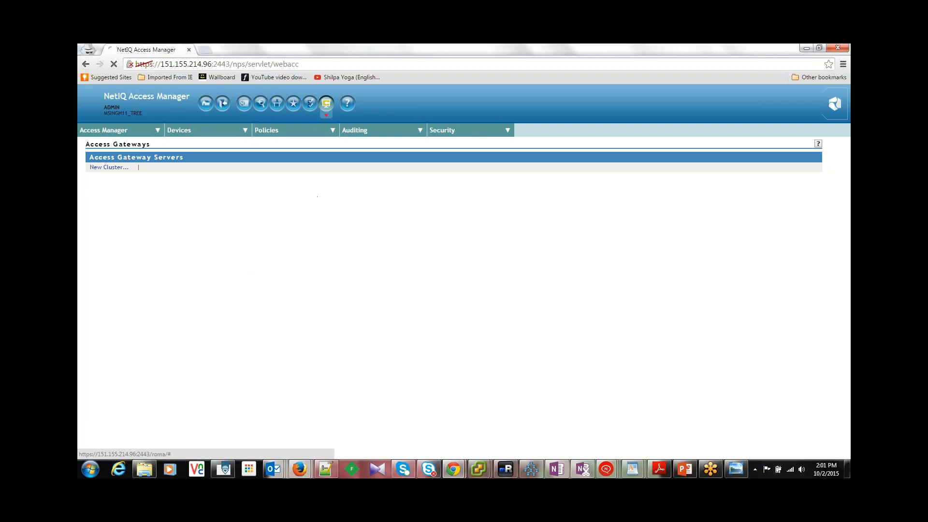
click(217, 168)
click(217, 167)
click(216, 167)
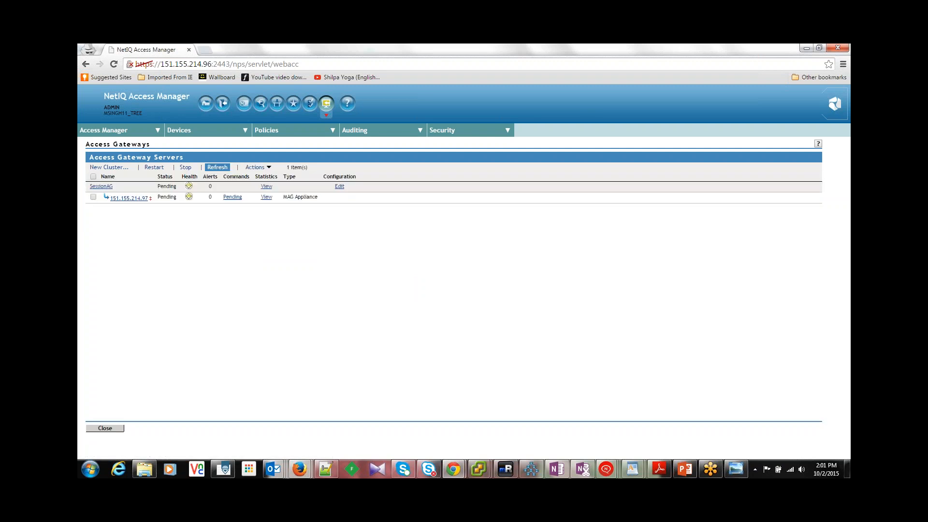
click(217, 167)
click(188, 197)
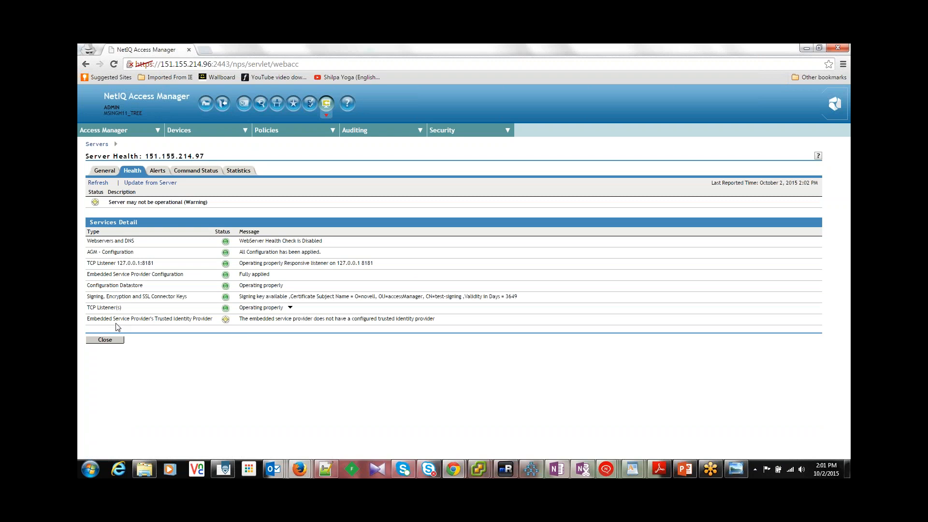
click(102, 339)
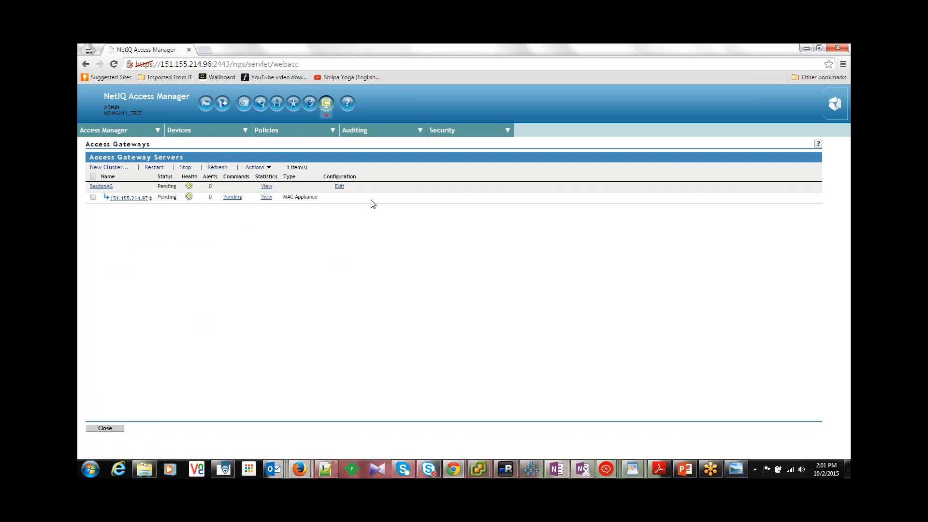
Step: Open the SessionAG cluster's configuration for editing and consult the Access Gateway hierarchy in AG3.jpeg
click(340, 187)
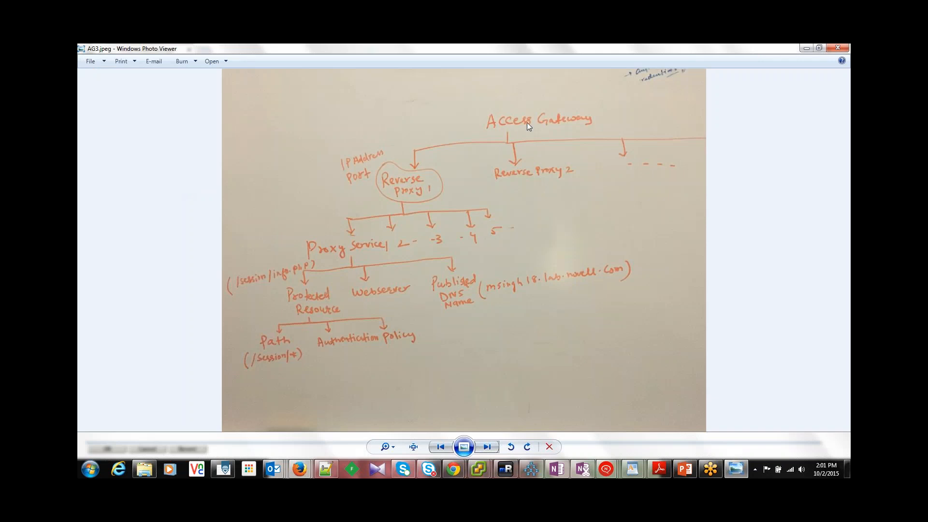
key(alt+Tab)
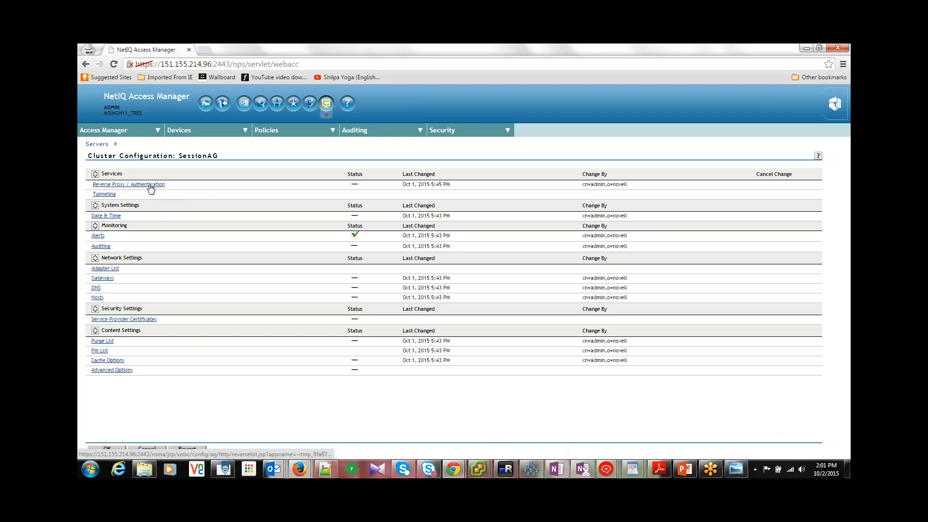
Step: Create a reverse proxy named SessionReverseProxy1 in the SessionAG cluster's reverse proxy and authentication settings
click(151, 188)
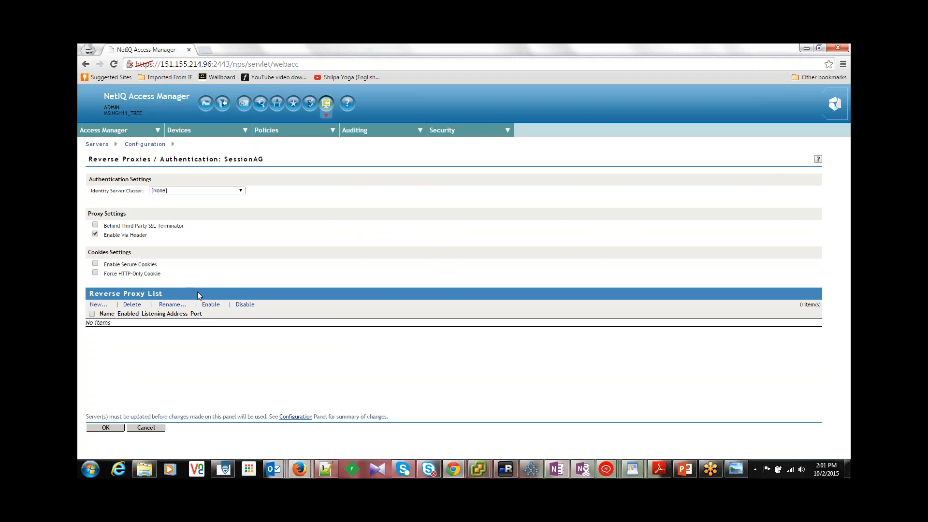
click(98, 304)
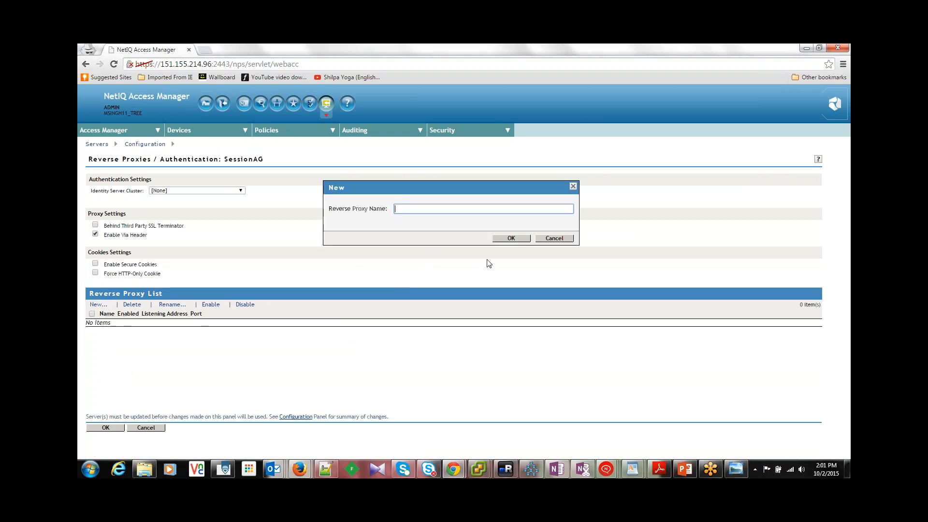
text(SessionRever)
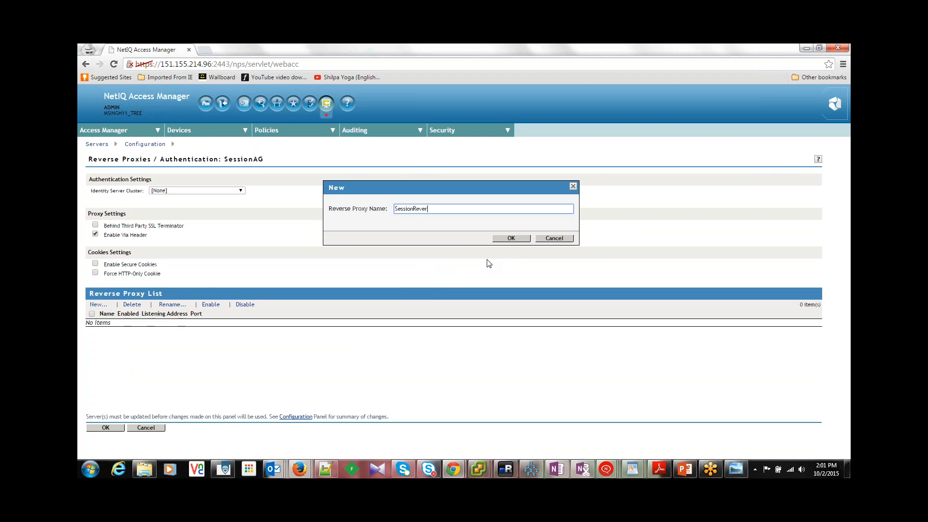
text(sP)
key(BackSpace)
text(eProxy1)
click(511, 238)
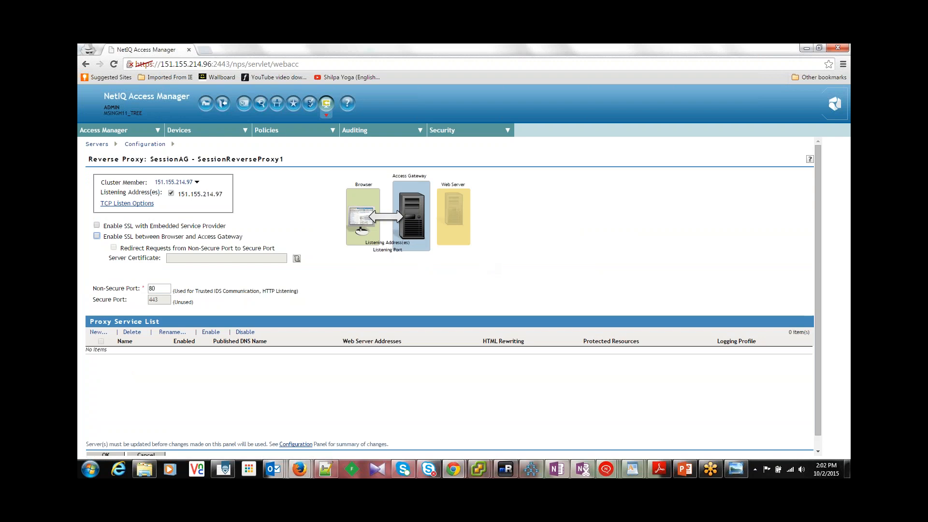
Step: Start a new proxy service under SessionReverseProxy1 and name it SessionProxyService1
click(161, 290)
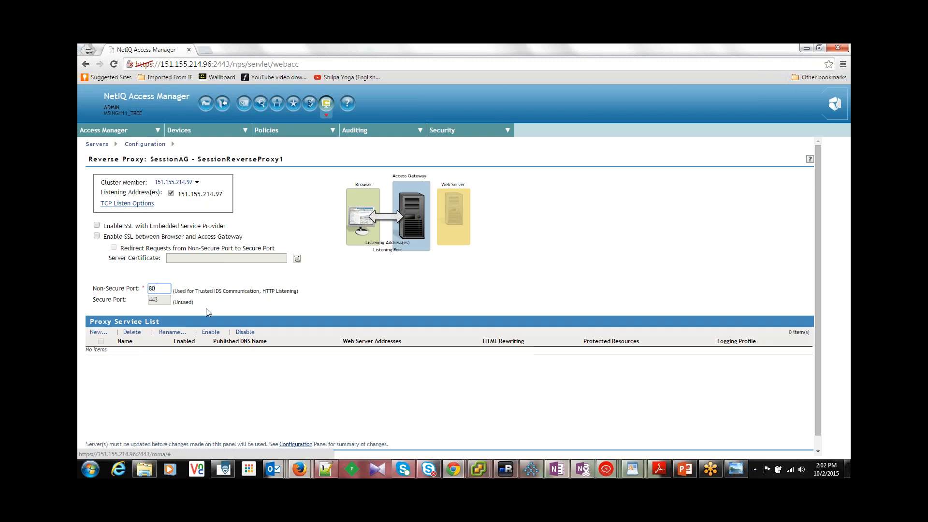
click(105, 332)
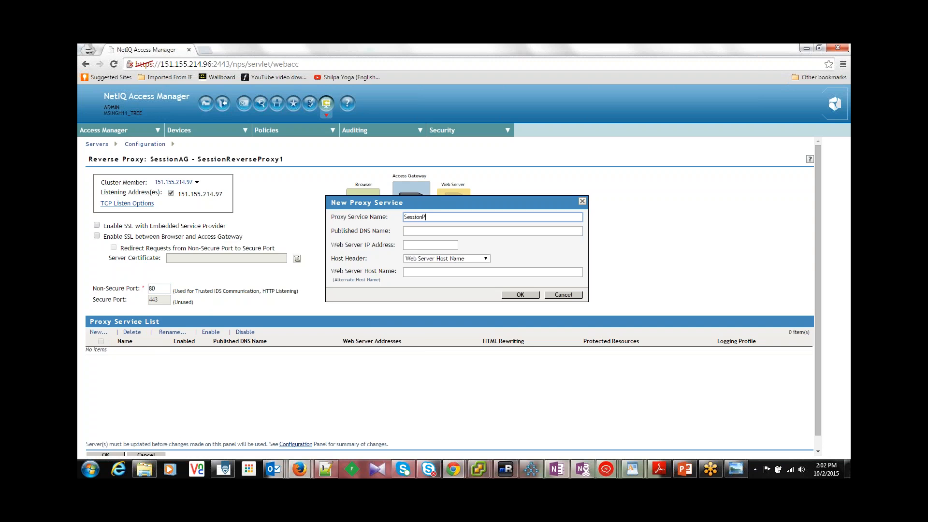
text(roxyService1)
Step: Consult the published DNS name in AG3.jpeg and set the proxy service's published DNS name to msingh12.lab.novell.com
click(430, 231)
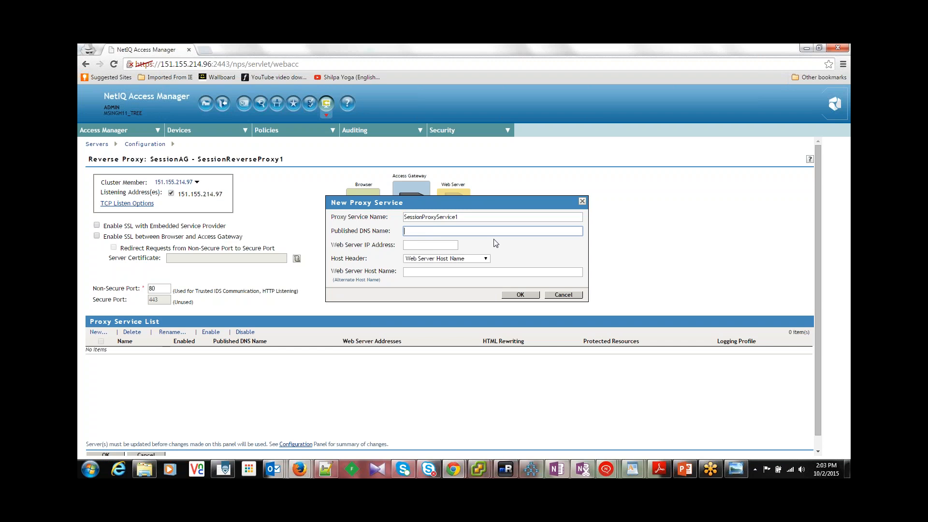
key(alt+Tab)
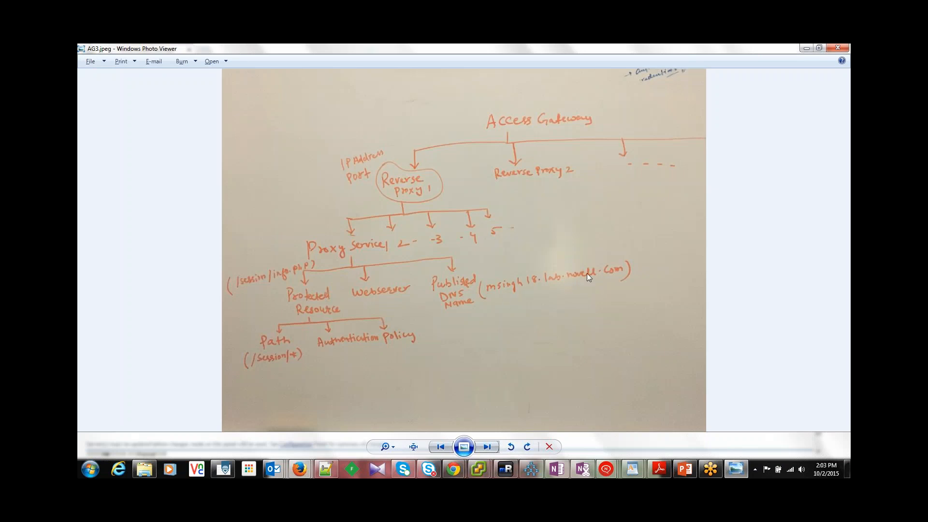
key(alt+Tab)
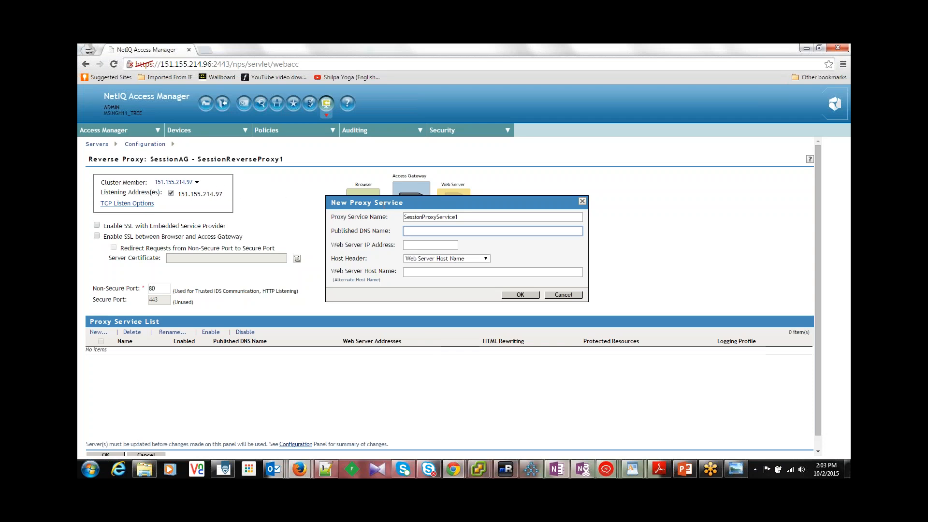
text(msingh12.lab.novell.com)
triple_click(445, 228)
Step: Set the web server IP address to 164.99.86.160 with host header Forward Received Host Name, and create the proxy service
click(441, 246)
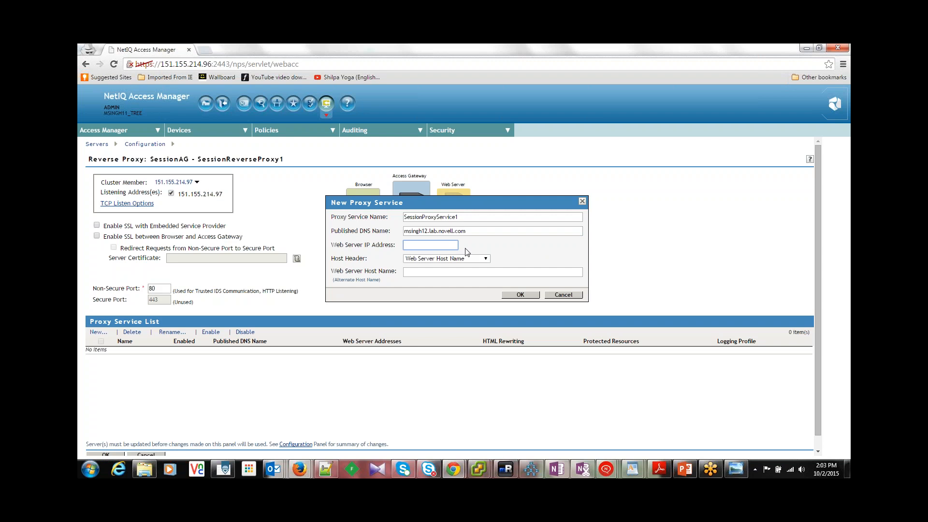
text(64.99.86.160)
click(485, 259)
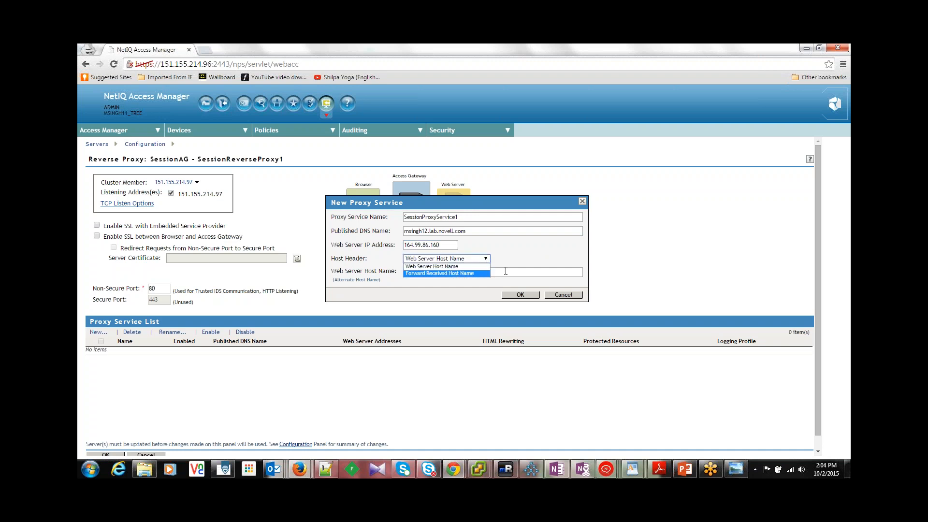
click(482, 273)
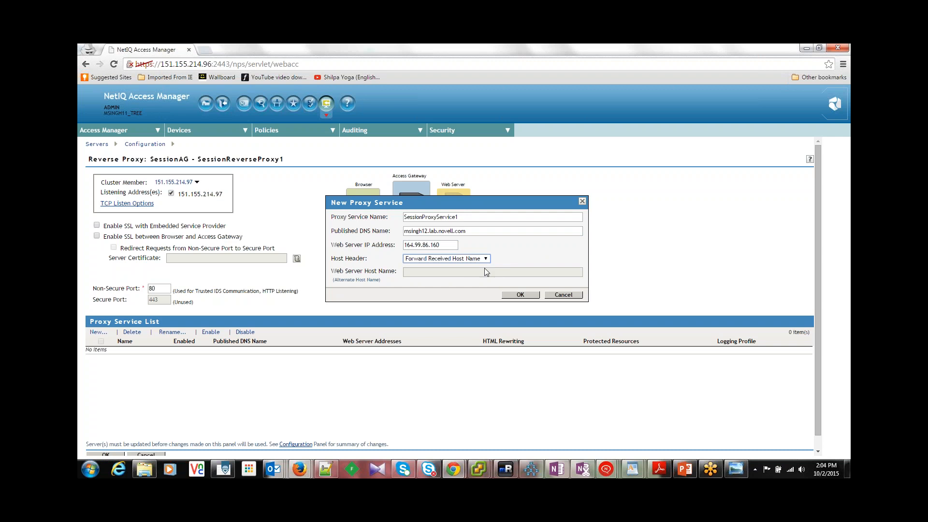
click(520, 295)
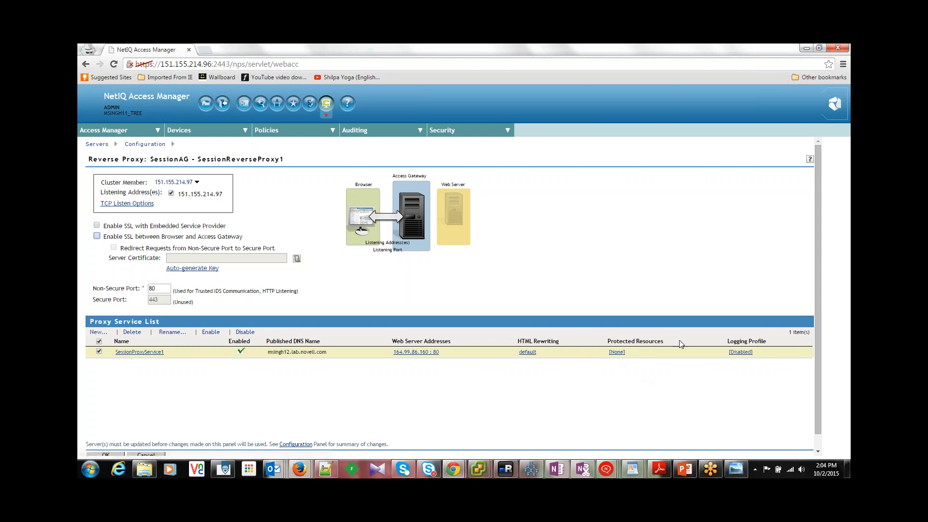
Step: Open the protected resources of SessionProxyService1 and consult the protected resource branch in AG3.jpeg
drag(667, 341, 609, 340)
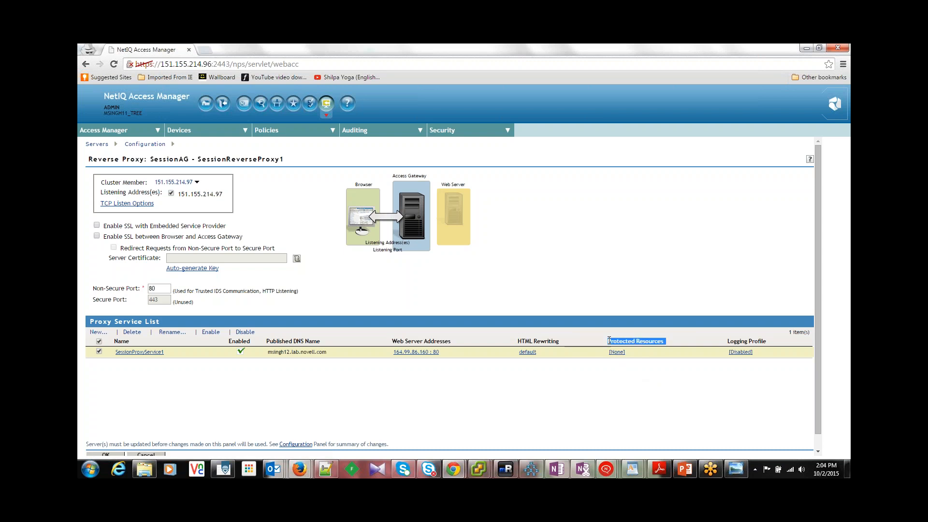
click(617, 351)
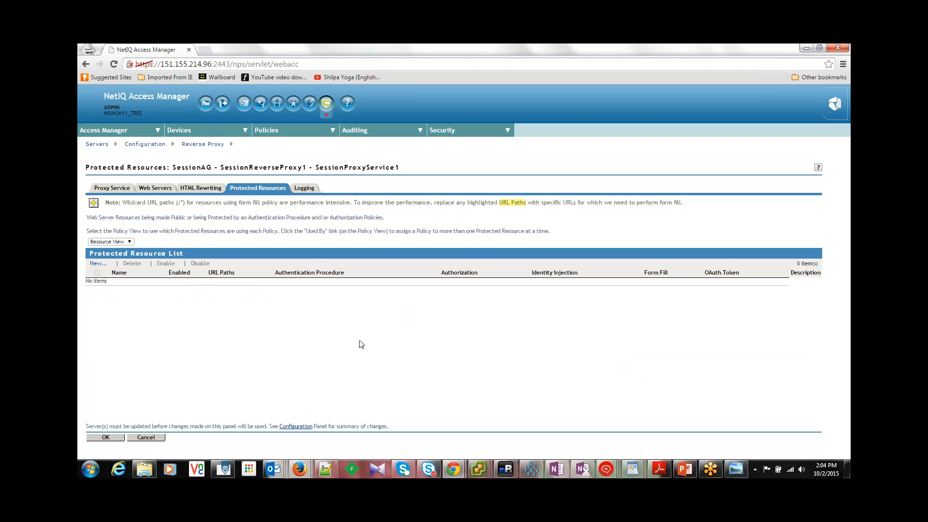
key(alt+Tab)
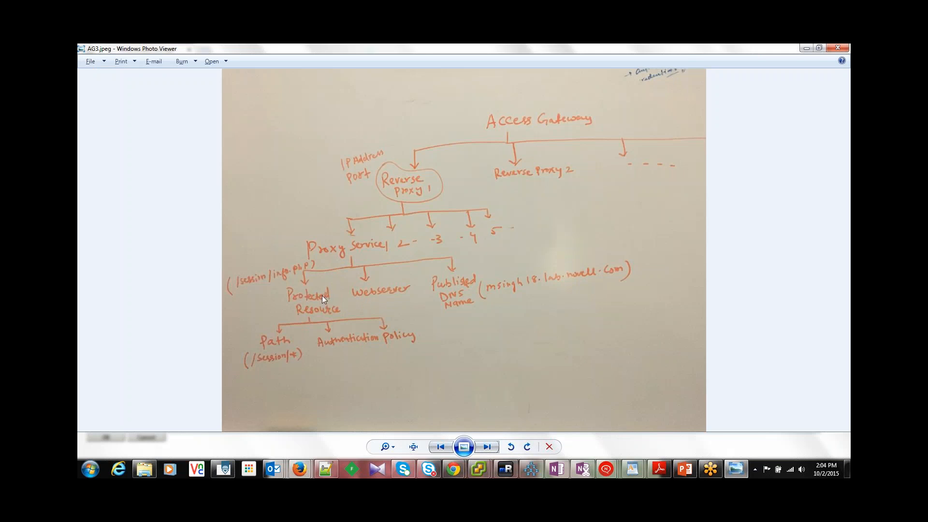
key(alt+Tab)
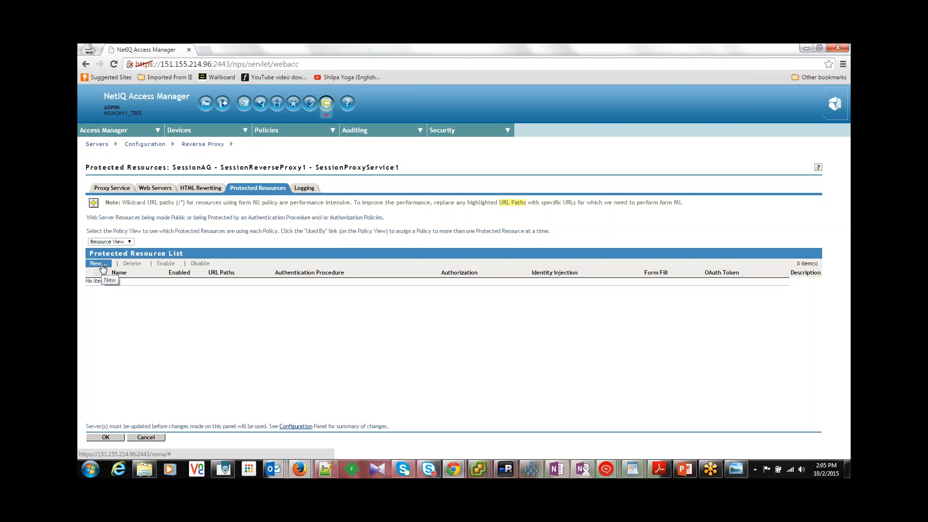
Step: Create a protected resource named SessionProtectedResource1 for SessionProxyService1
click(97, 263)
text(S)
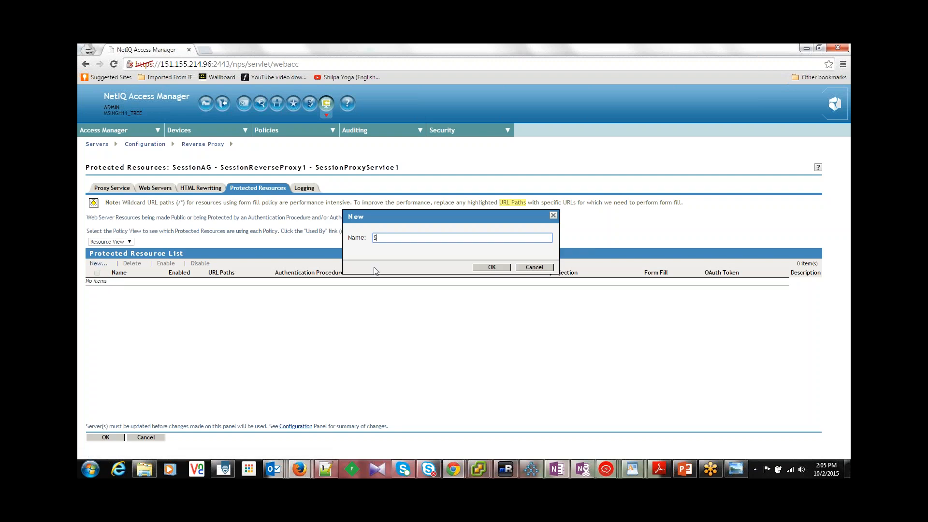
text(essionProtectedResource)
text(1)
click(491, 267)
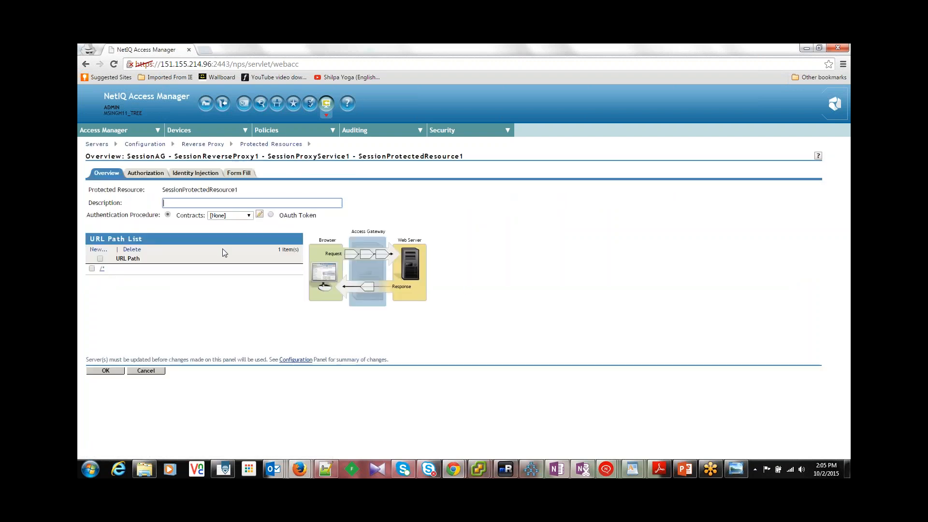
Step: Change the protected resource's URL path to /session/*, checking it against the path in AG3.jpeg
key(alt+Tab)
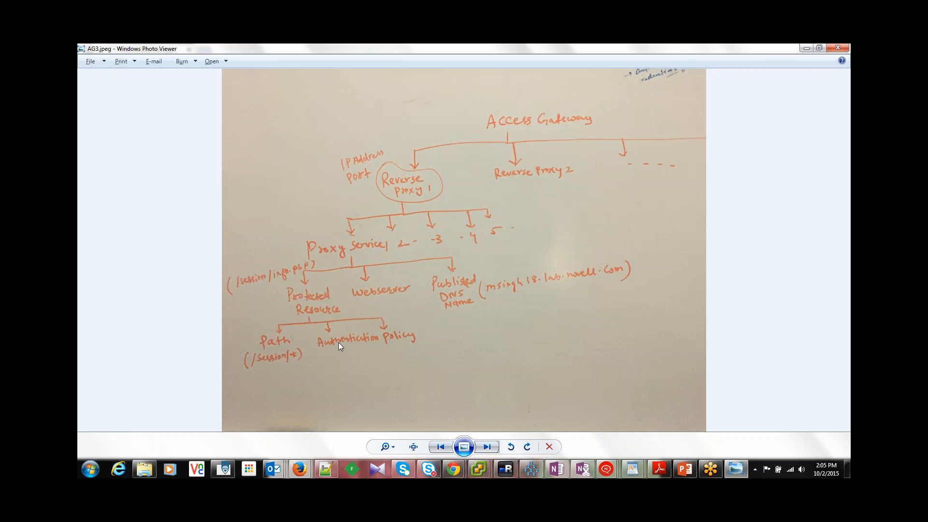
key(alt+Tab)
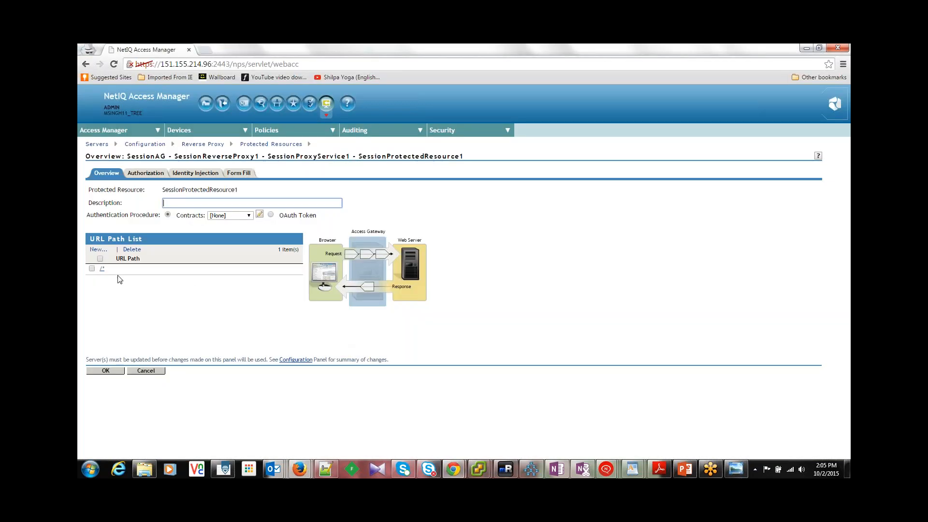
click(103, 269)
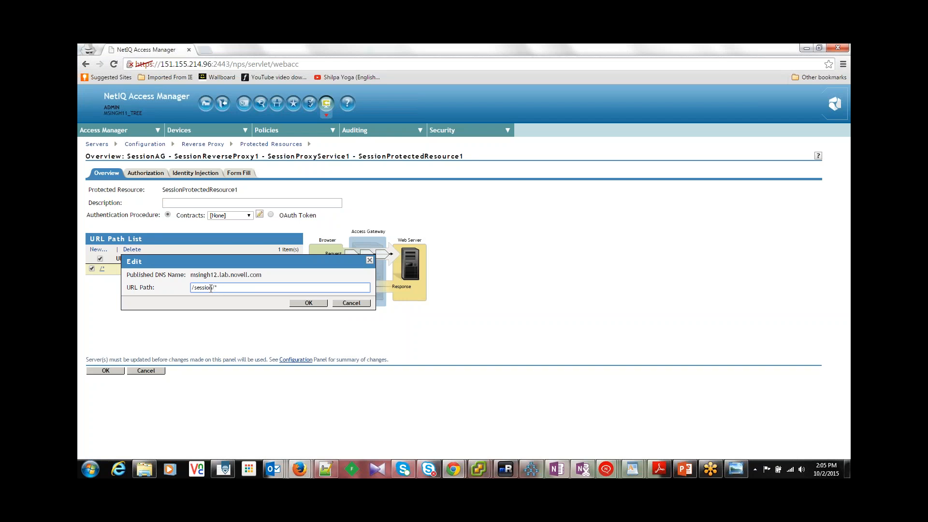
key(alt+Tab)
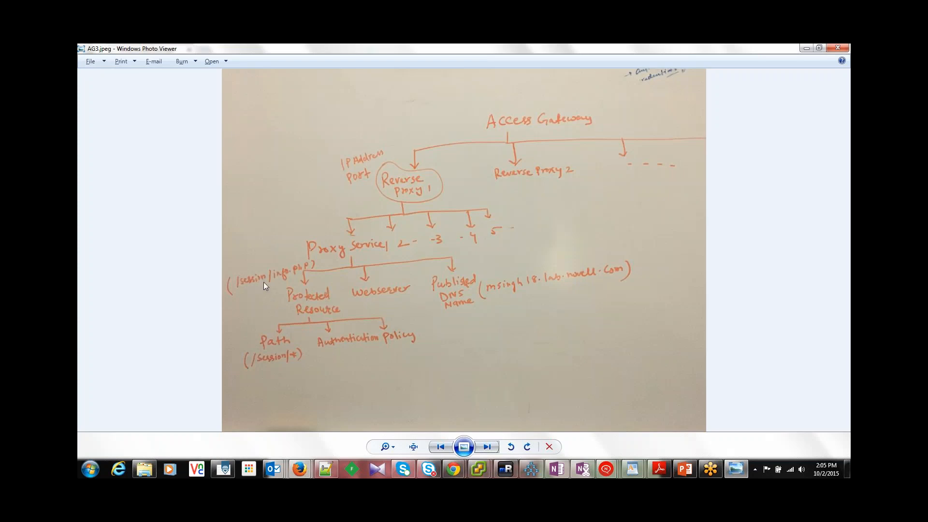
key(alt+Tab)
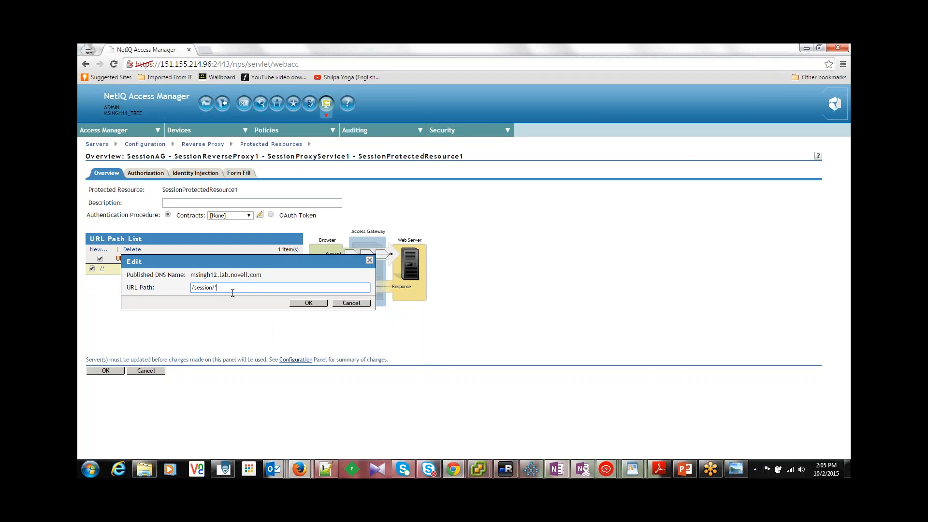
click(308, 302)
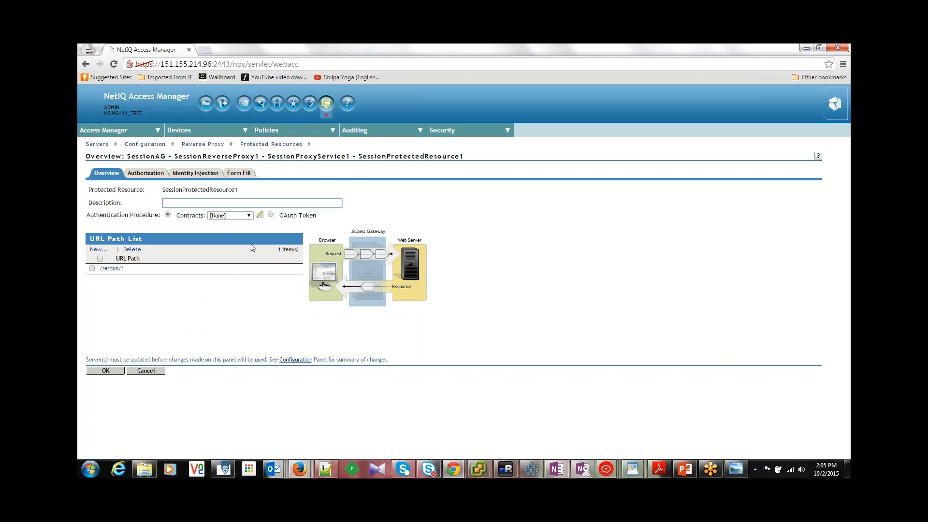
Step: Consult the authentication policy branch in AG3.jpeg, leave the authentication contract at [None] and save the protected resource
key(alt+Tab)
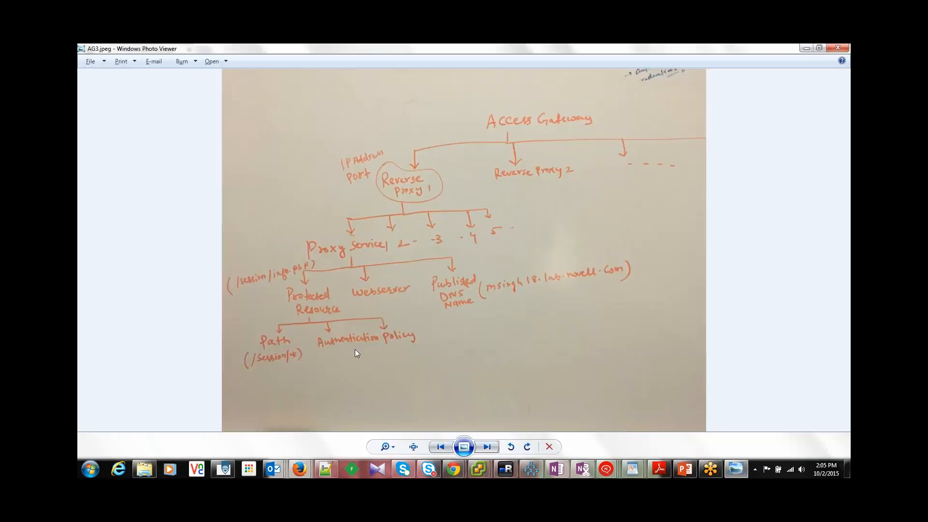
key(alt+Tab)
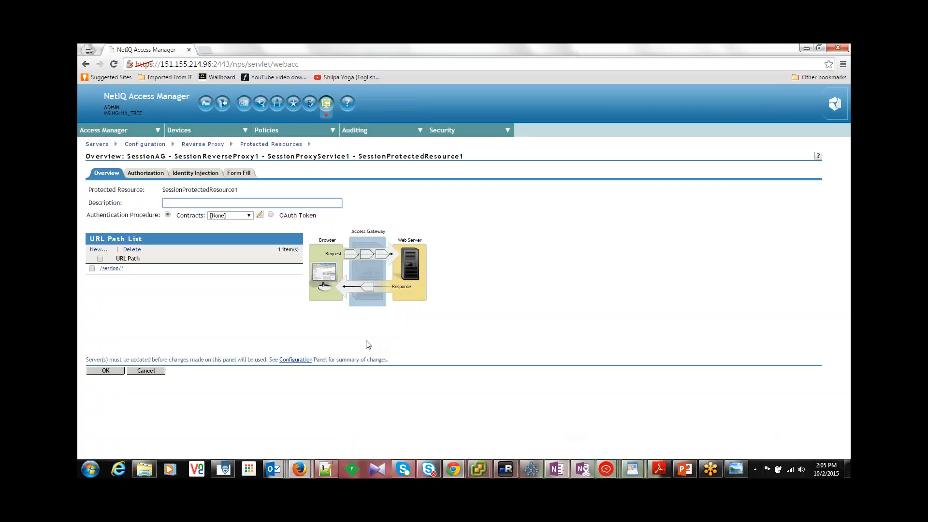
key(alt+Tab)
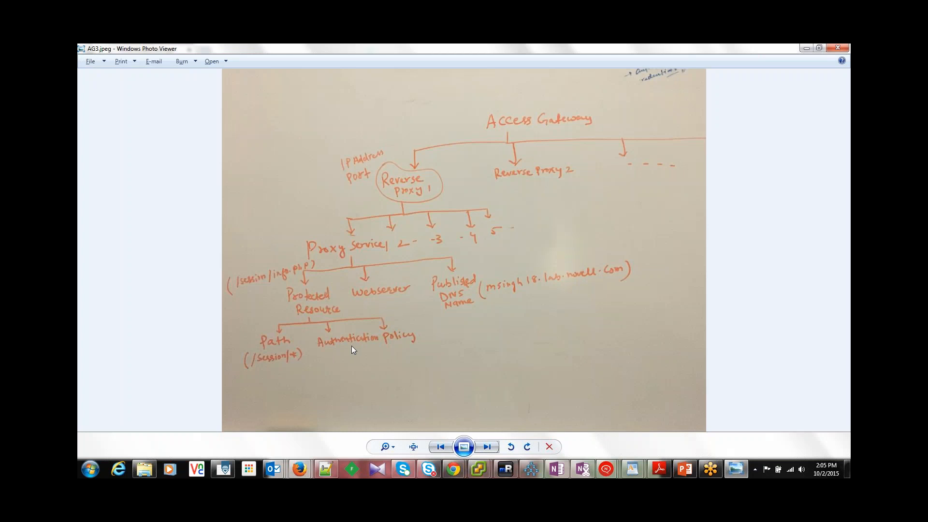
key(alt+Tab)
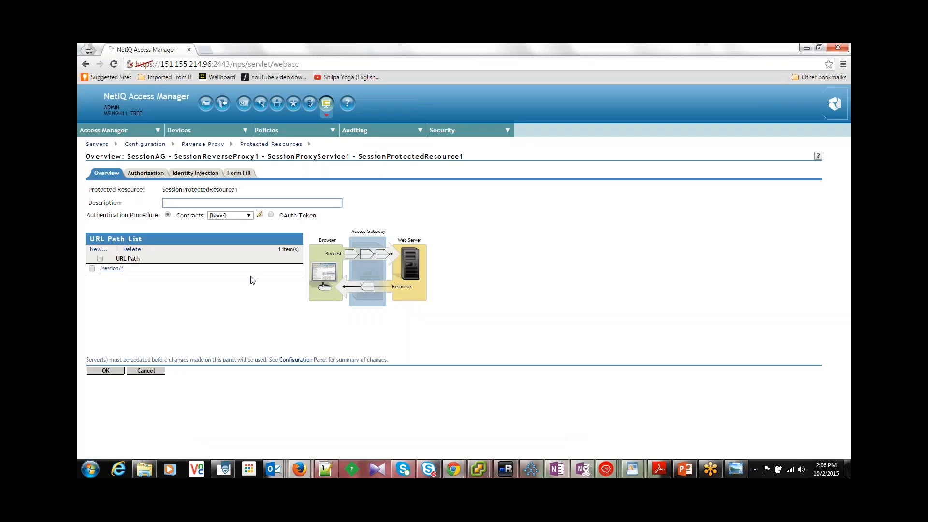
click(249, 216)
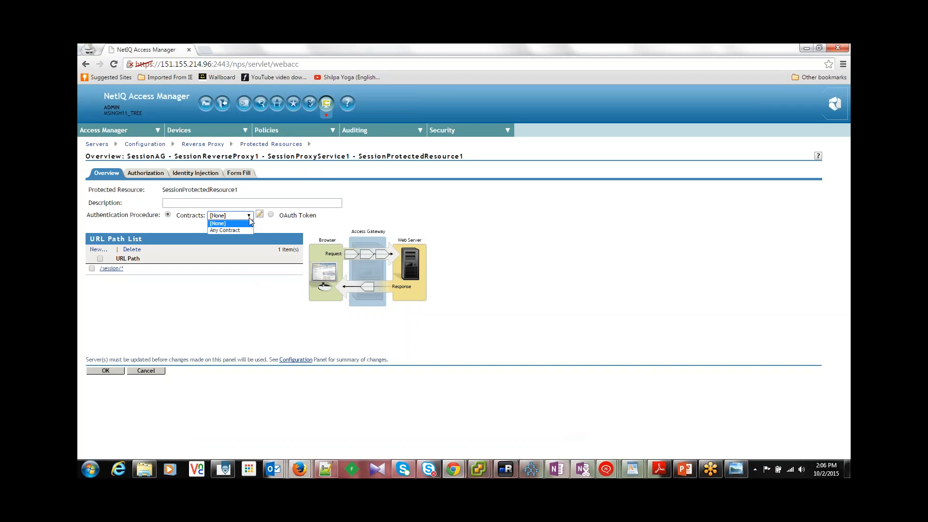
click(220, 290)
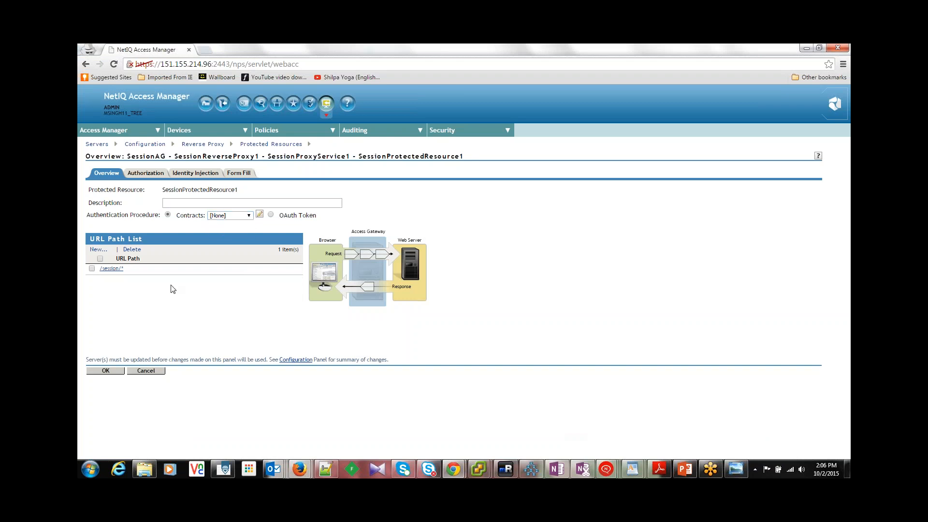
click(112, 371)
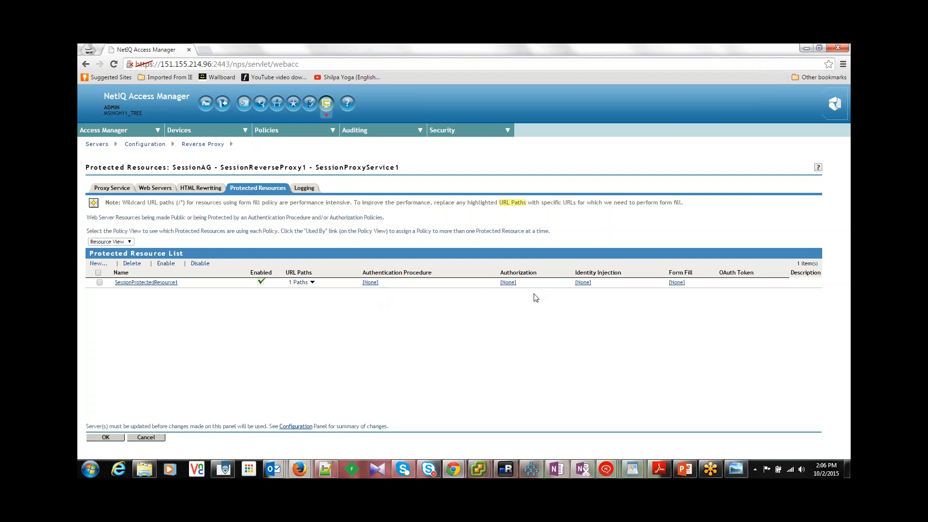
Step: Accept the protected resource list and the SessionReverseProxy1 settings to return to the SessionAG cluster configuration
click(106, 438)
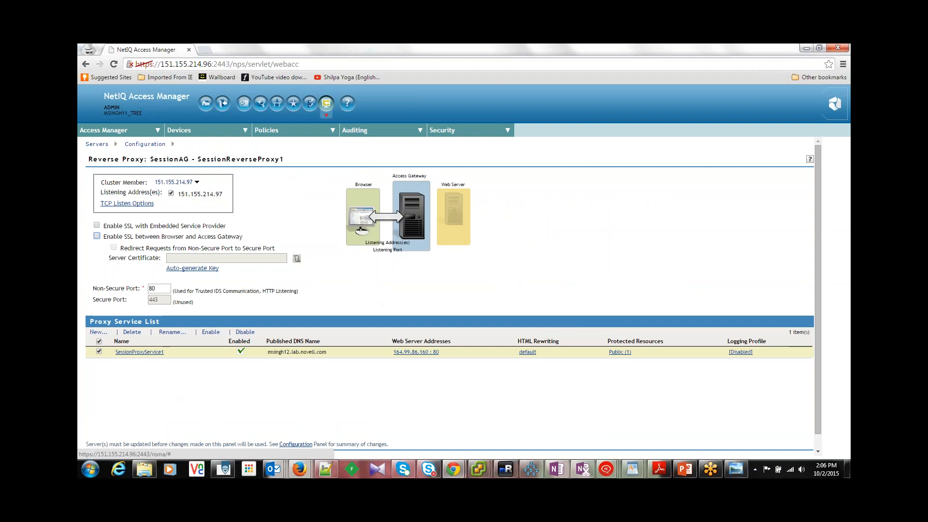
click(818, 452)
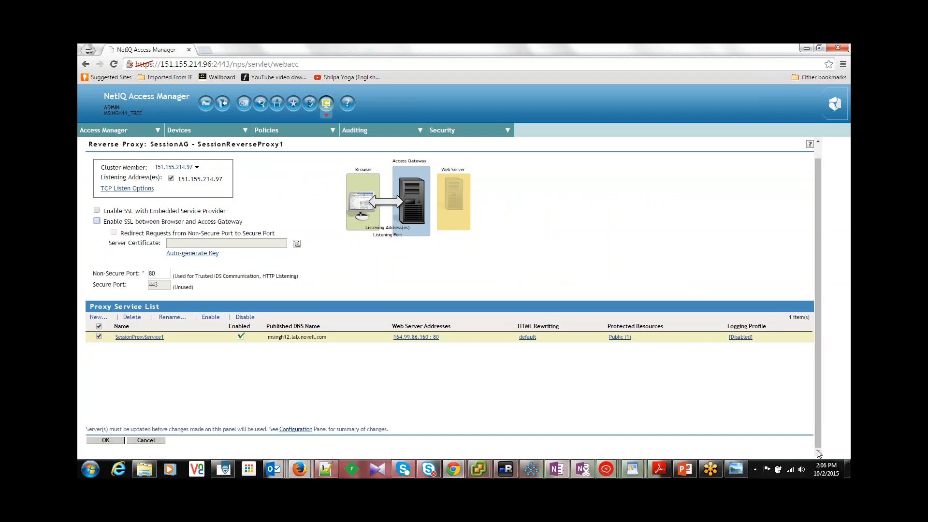
click(102, 439)
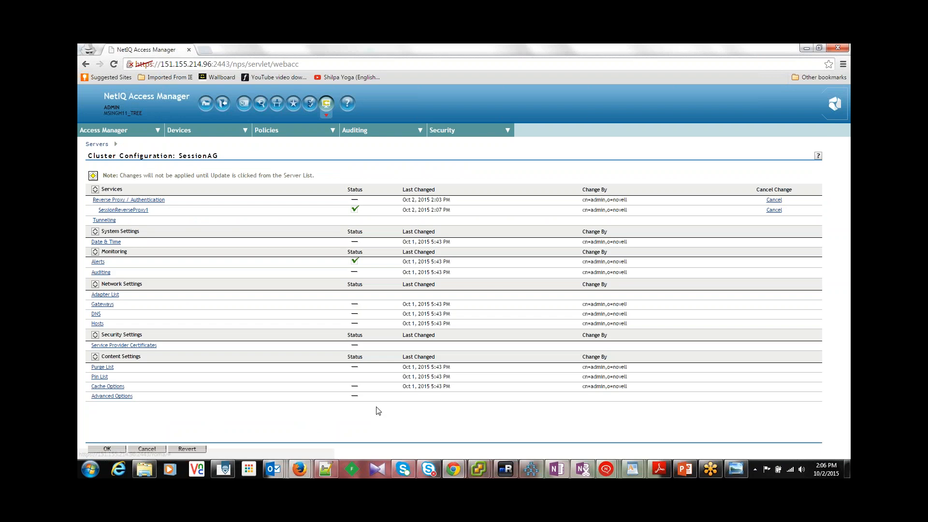
Step: Save the SessionAG cluster configuration and update all its servers with All Configuration, acknowledging the notice about Identity Servers
click(108, 449)
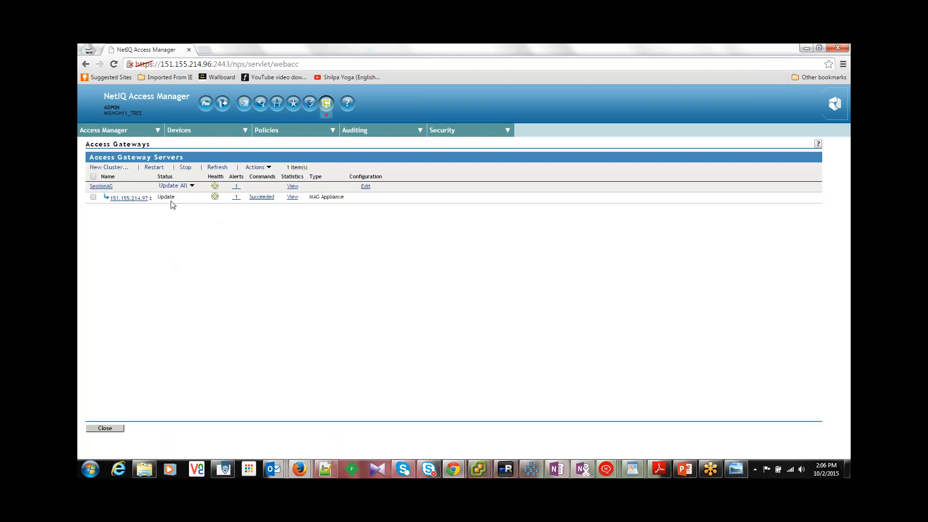
click(194, 187)
click(247, 247)
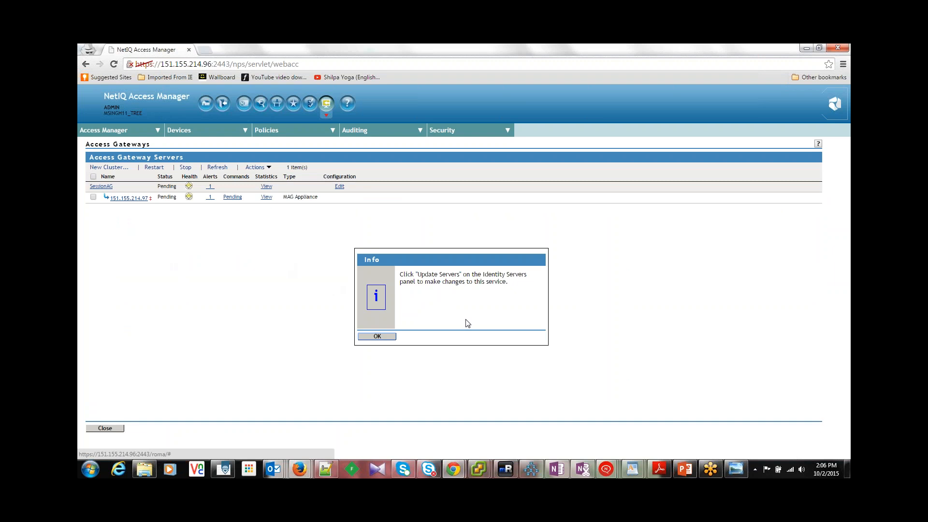
click(381, 336)
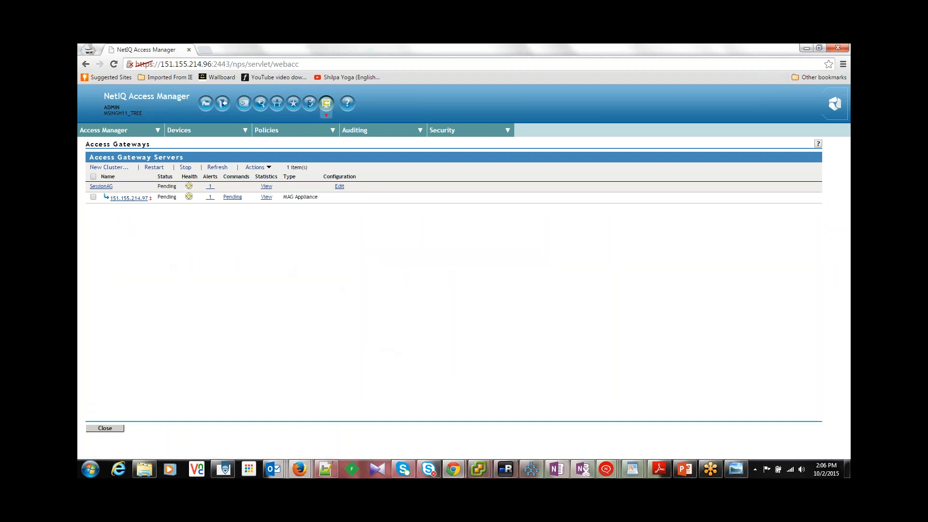
Step: Check the Identity Servers list for SessionIdentityCluster's update status and examine the health details of server 151.155.214.96
click(194, 130)
mouse_move(241, 147)
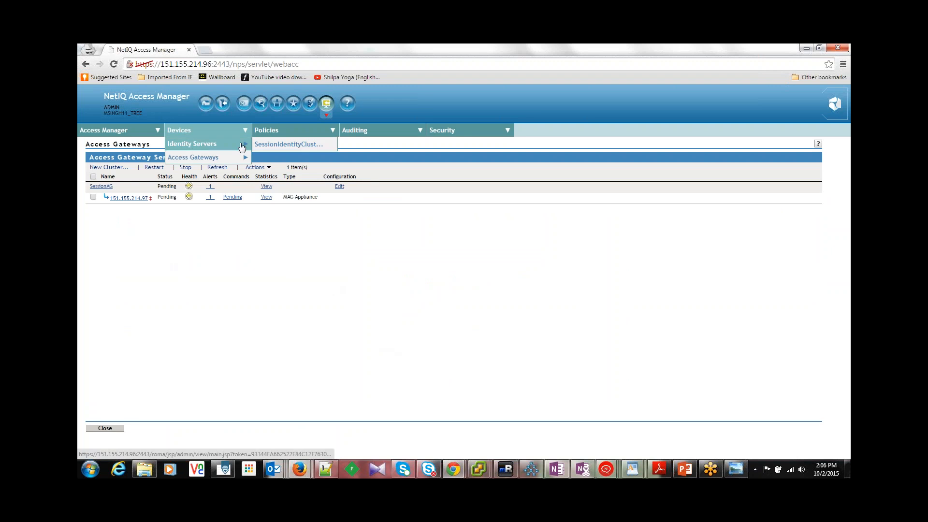
click(273, 145)
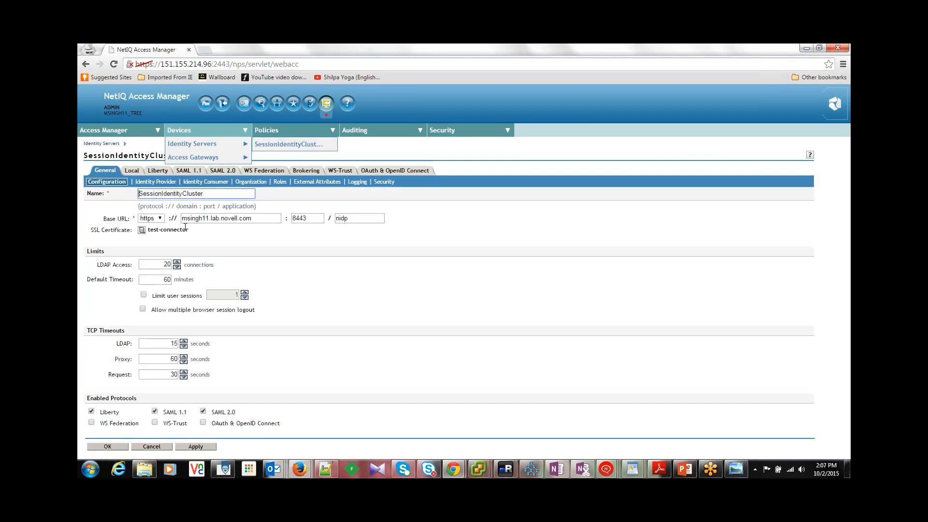
click(192, 144)
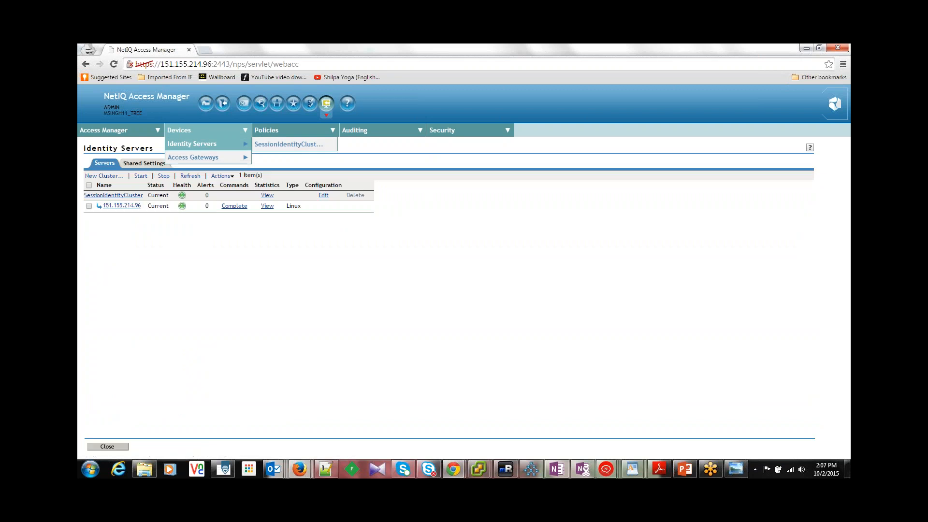
click(182, 205)
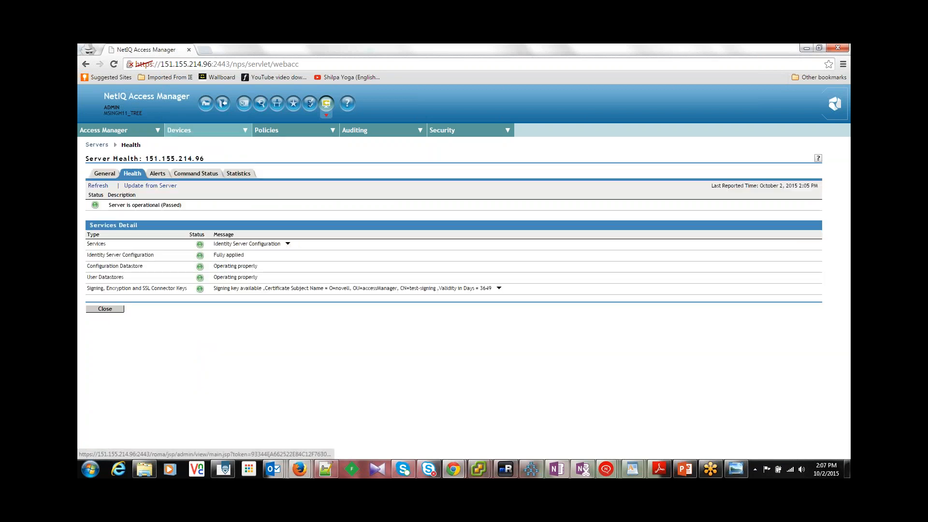
Step: Examine the health details of Access Gateway server 151.155.214.97, including its trusted identity provider entry, and return to the gateway list
mouse_move(179, 135)
click(196, 157)
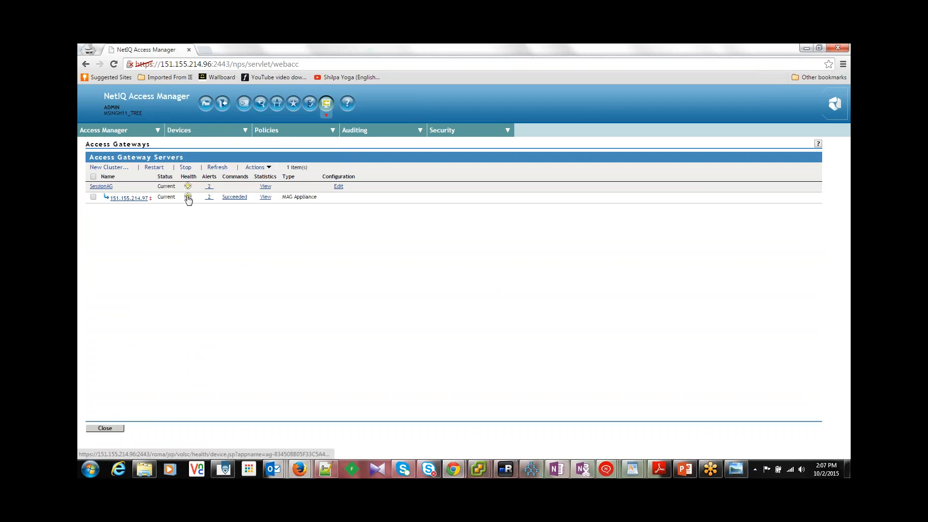
click(188, 196)
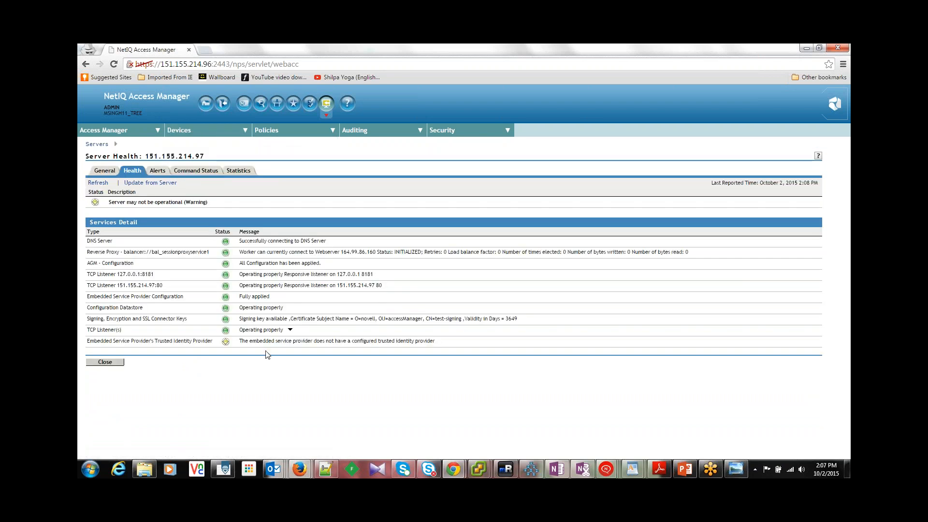
click(121, 362)
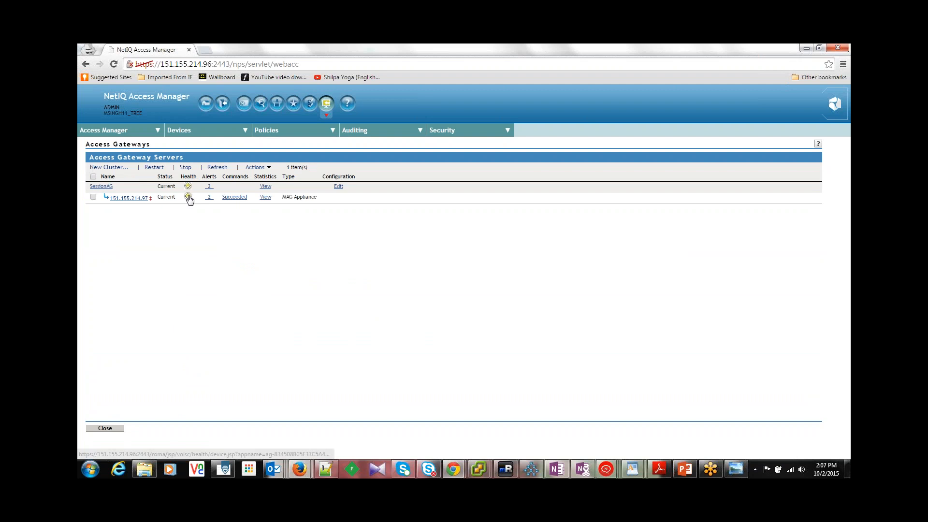
click(188, 197)
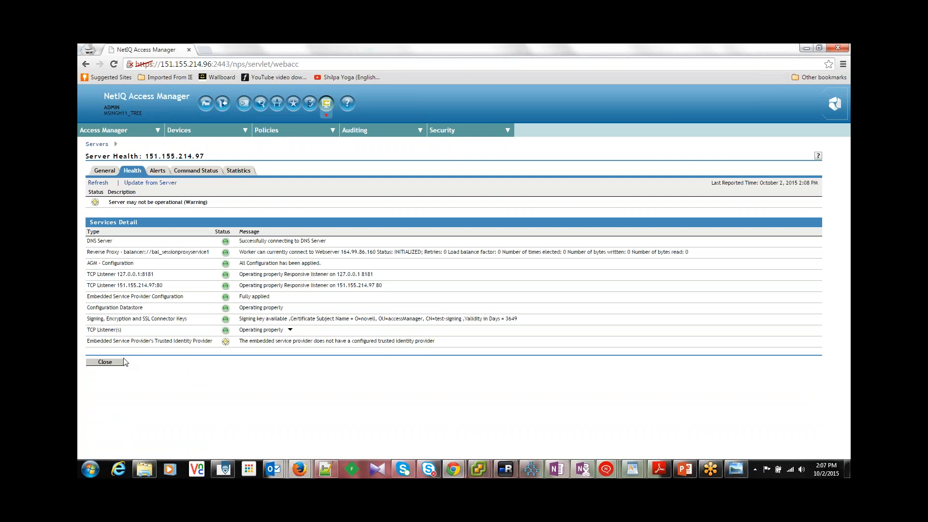
click(105, 362)
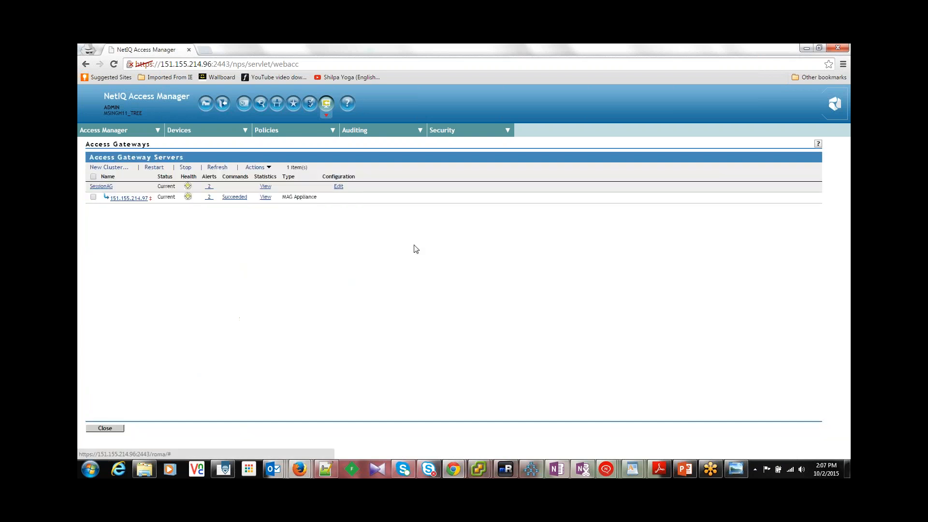
Step: Assign SessionIdentityCluster as the Identity Server Cluster in SessionAG's reverse proxy authentication settings and save the cluster configuration
click(338, 186)
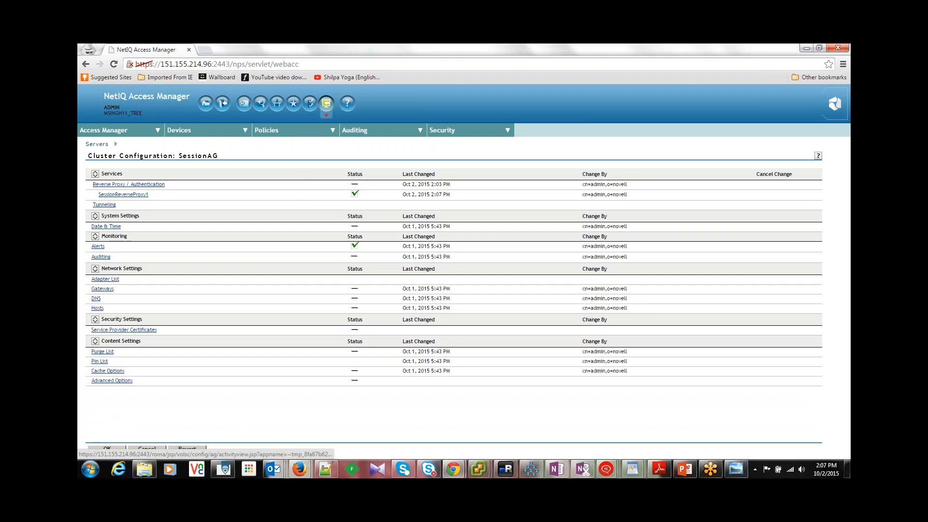
click(139, 186)
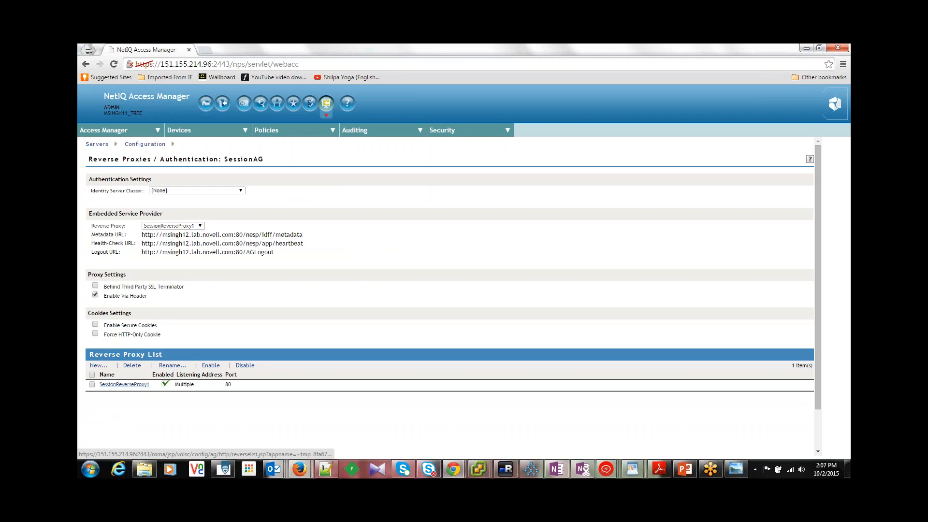
click(241, 192)
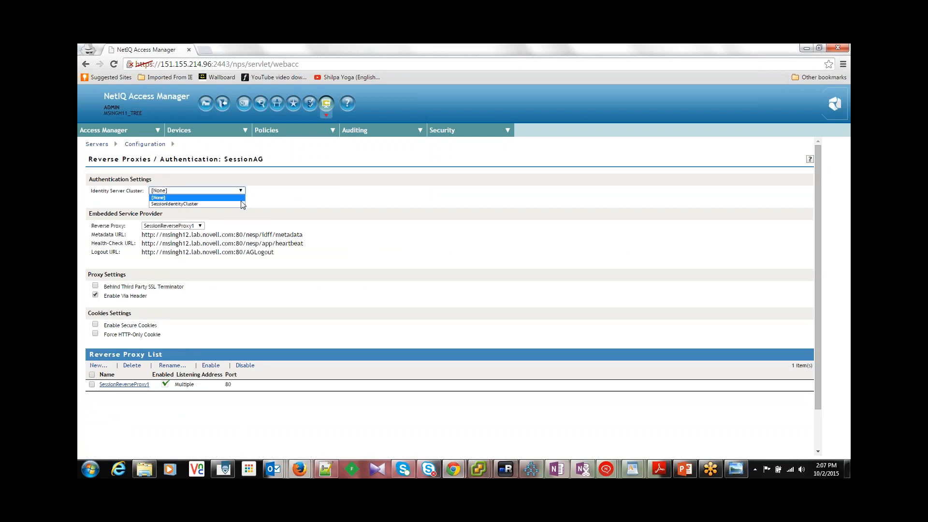
click(241, 203)
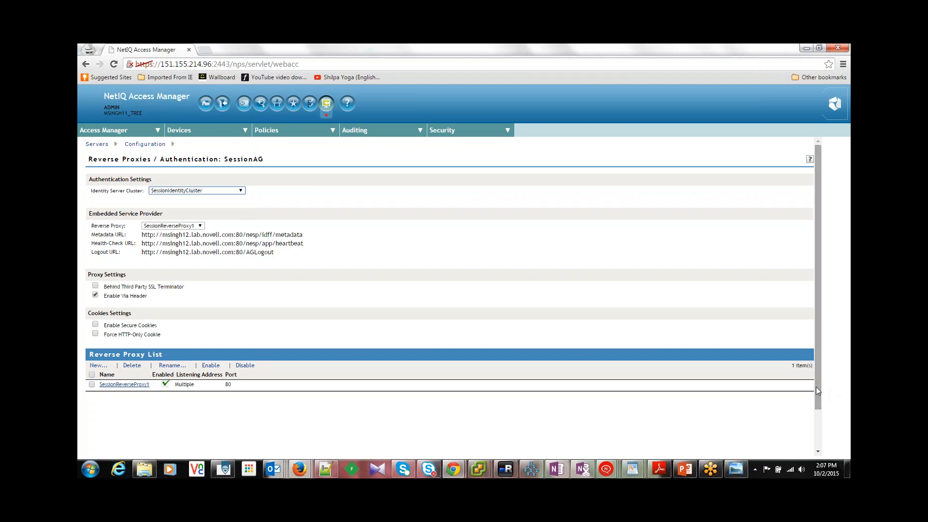
scroll(816, 386, down, 1)
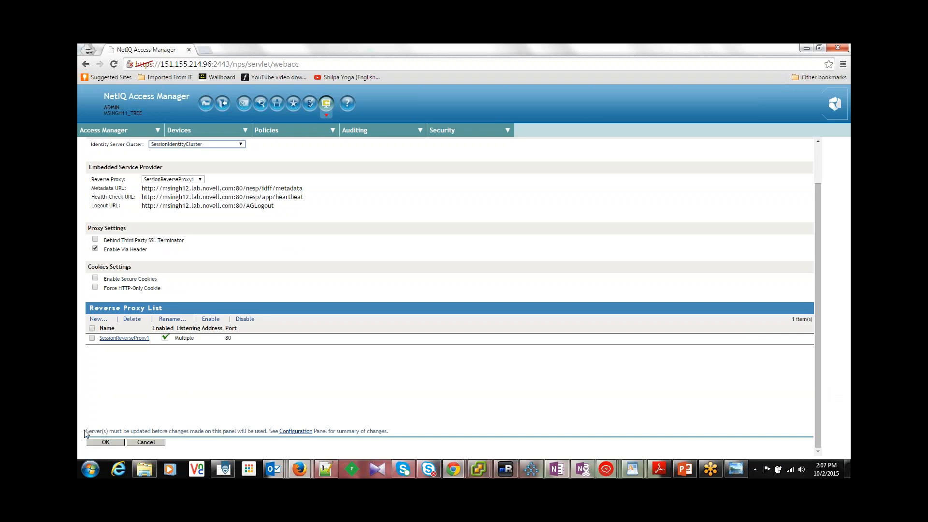
click(104, 442)
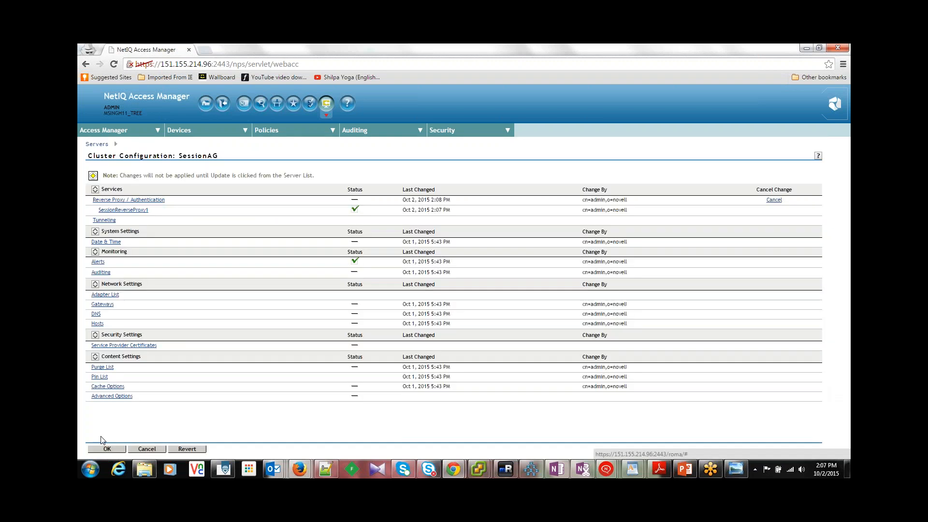
click(107, 449)
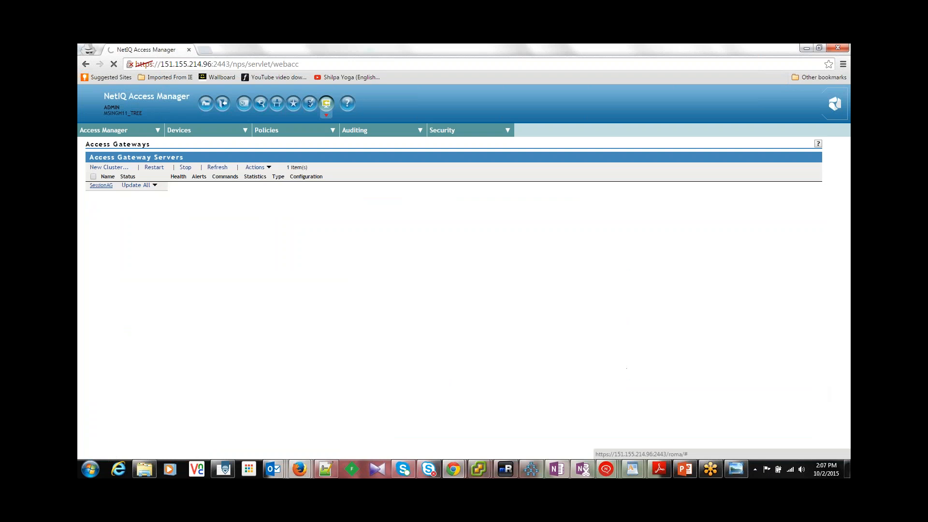
Step: Apply the All Configuration update to every server in the SessionAG cluster and acknowledge the Identity Servers notice
click(174, 186)
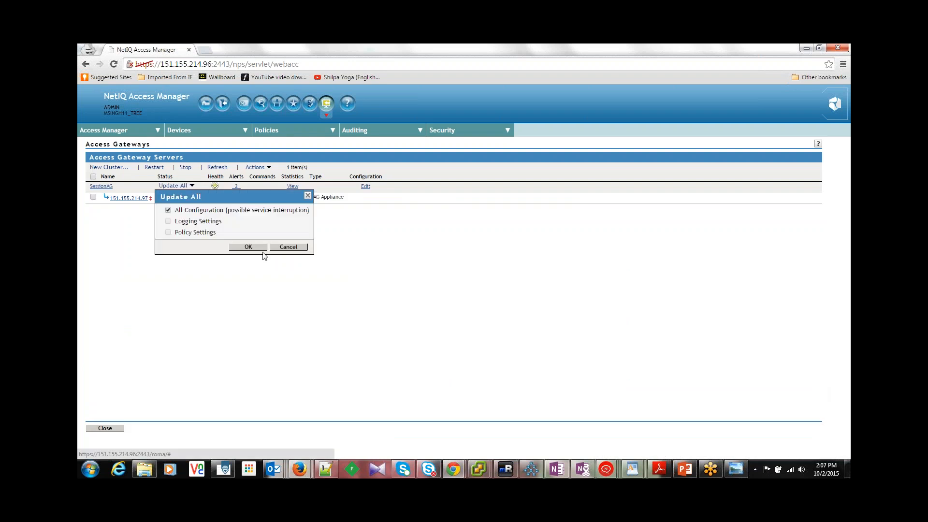
click(248, 246)
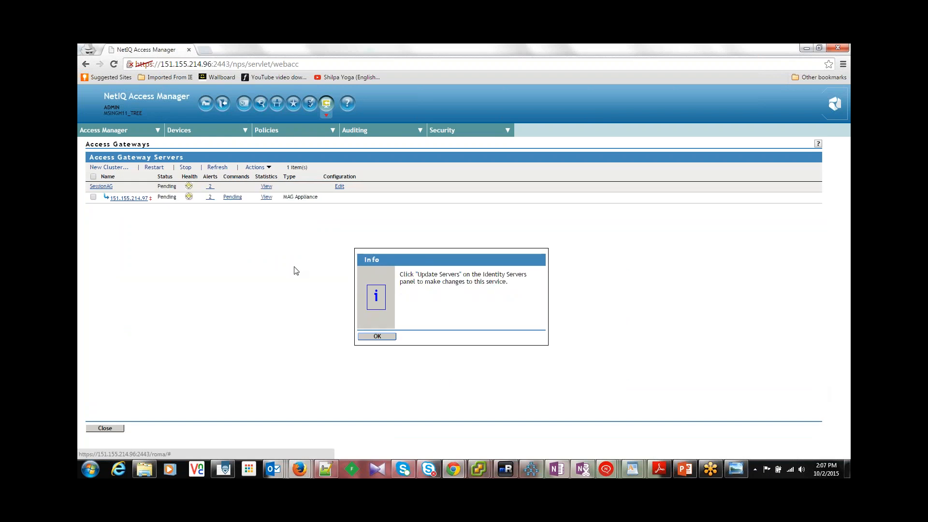
click(382, 337)
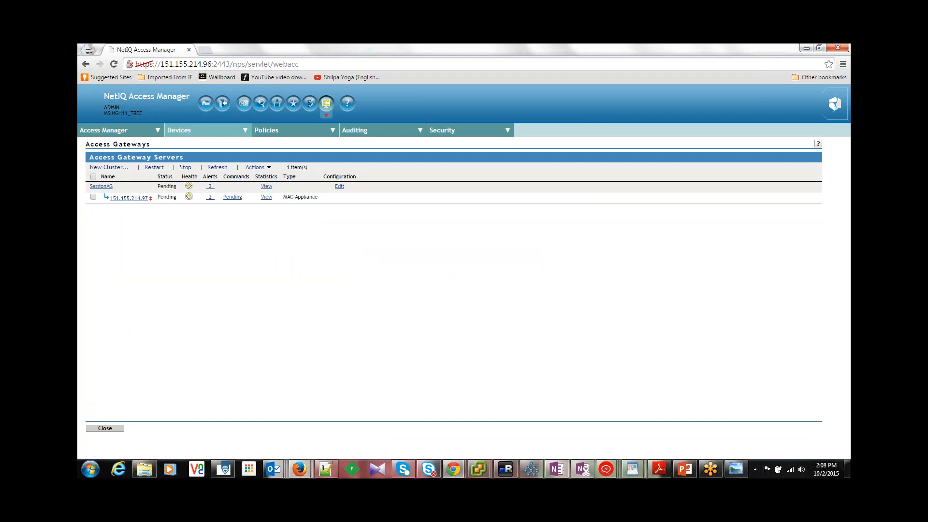
Step: Update all SessionIdentityCluster servers with All Configuration and refresh the Identity Servers list to check their status
click(192, 143)
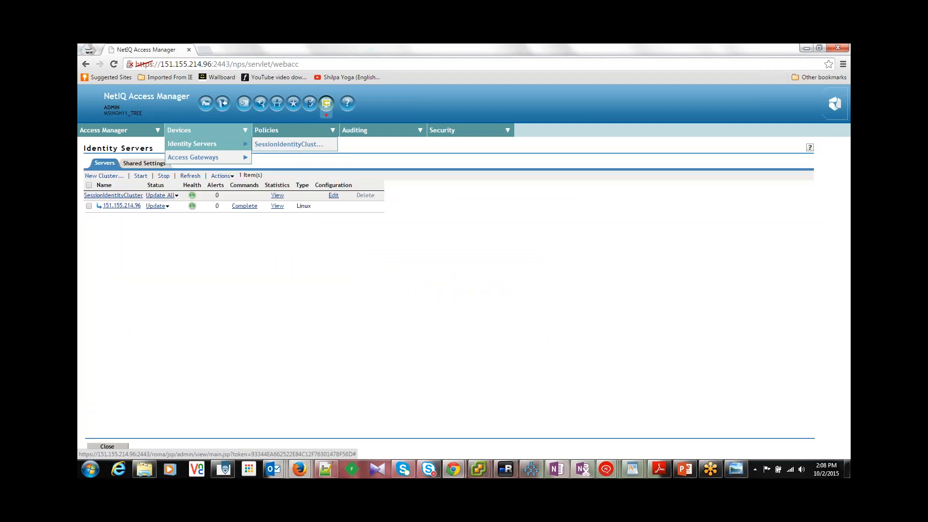
click(177, 195)
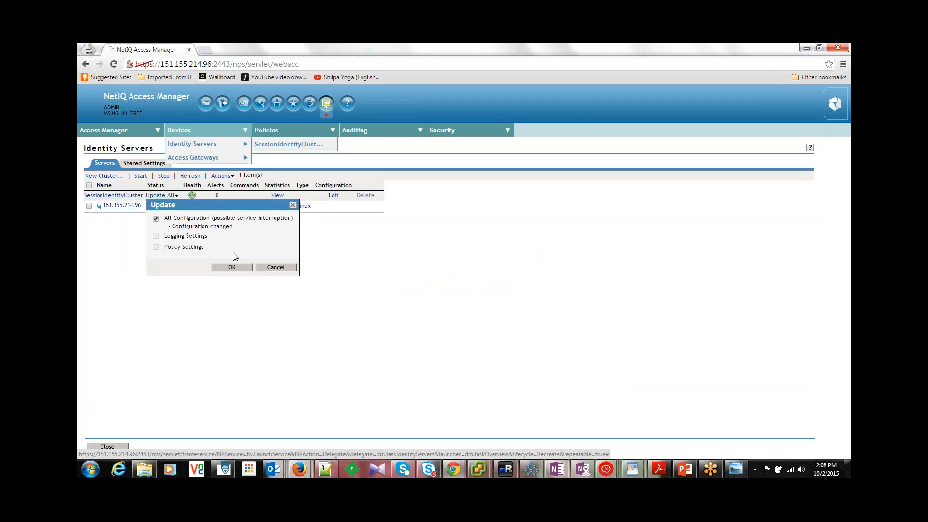
click(234, 265)
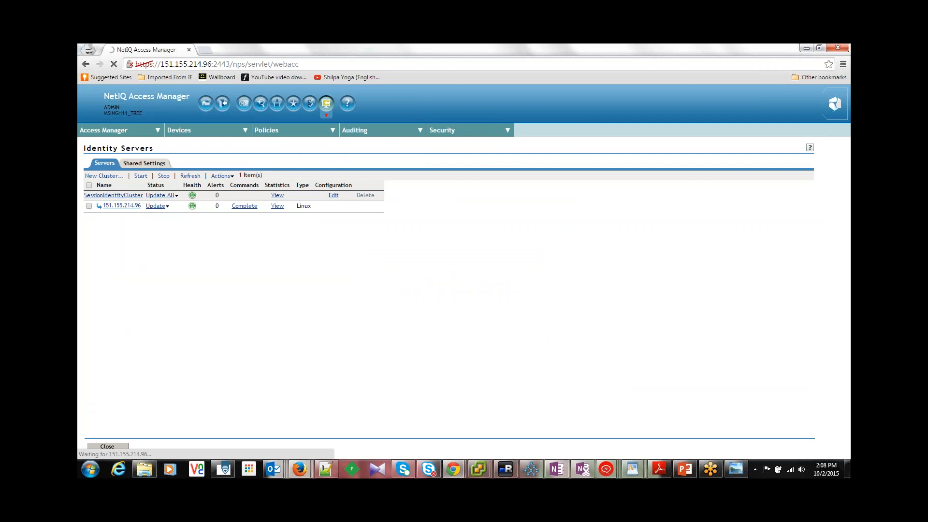
click(191, 176)
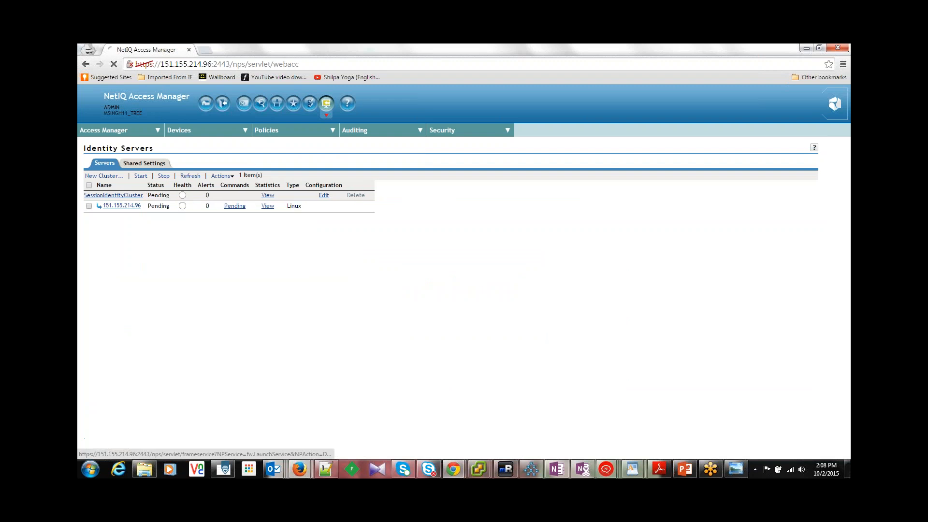
click(191, 176)
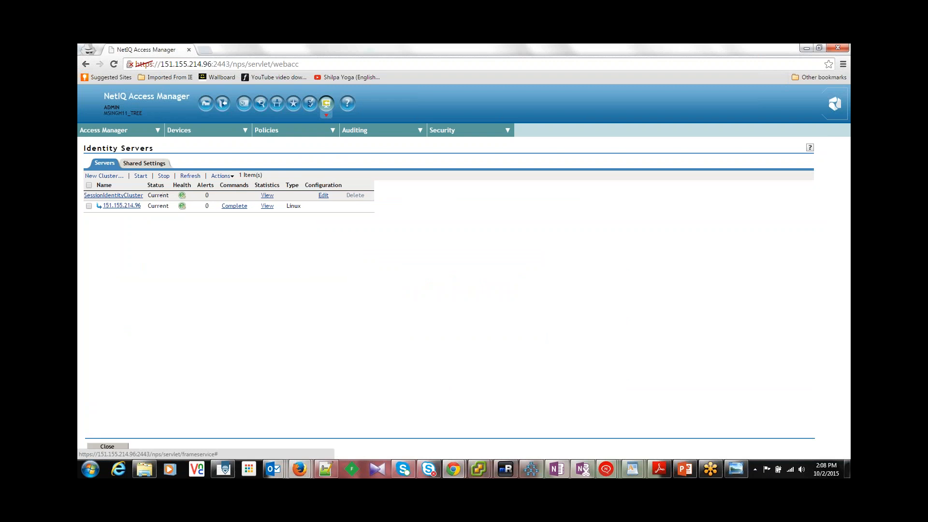
click(191, 176)
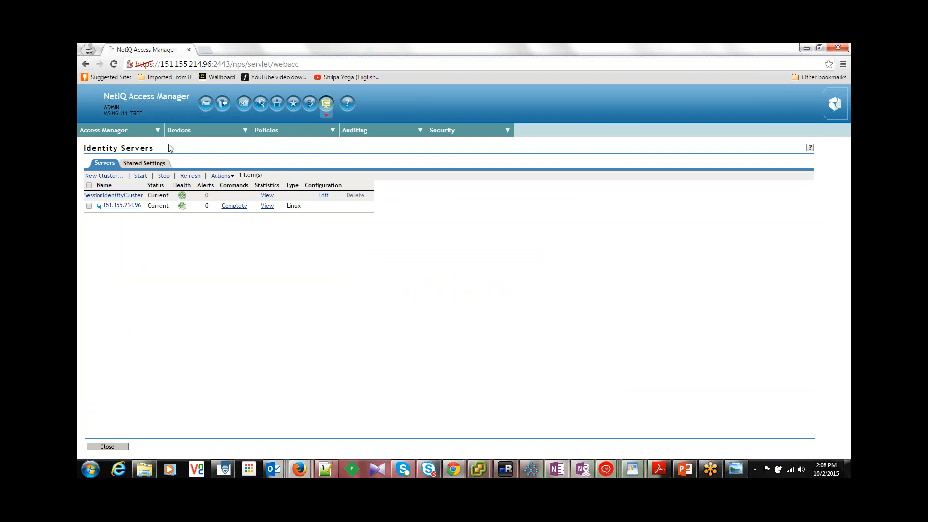
Step: Recheck the health of Access Gateway server 151.155.214.97 and return to the gateway server list
click(186, 131)
click(199, 158)
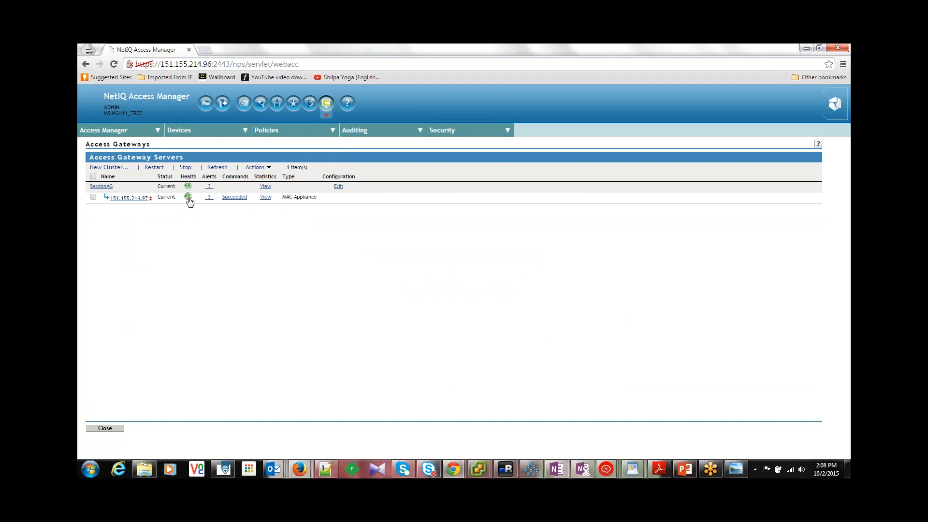
click(188, 198)
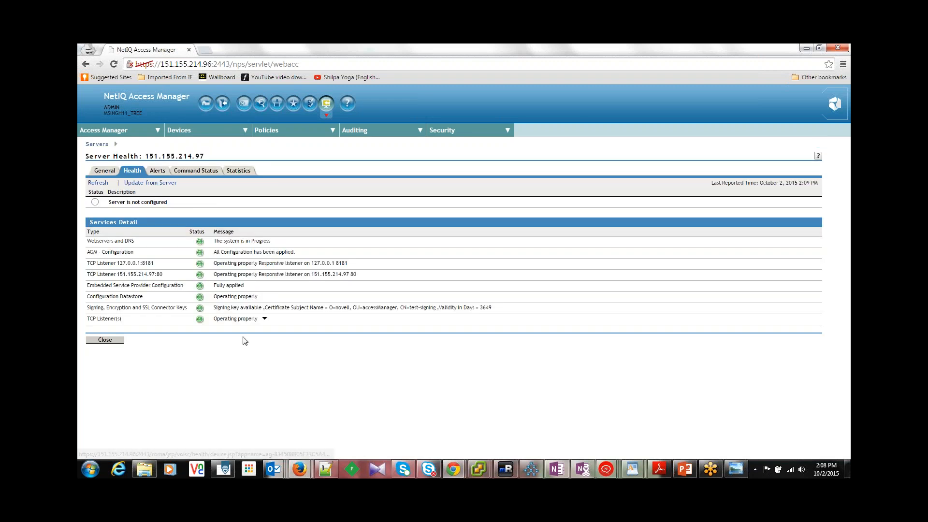
click(116, 341)
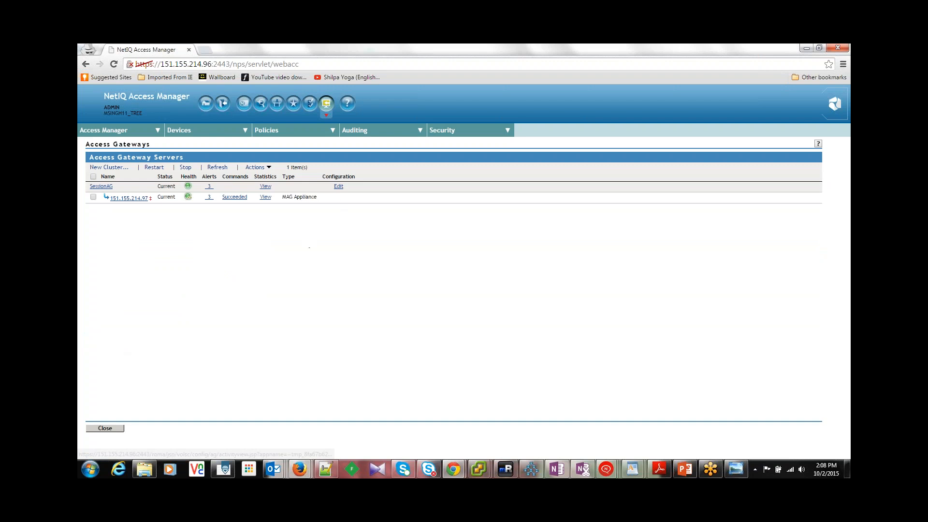
Step: Review the URL path of SessionProtectedResource1 in SessionAG's SessionReverseProxy1 and return to the reverse proxy settings
click(338, 186)
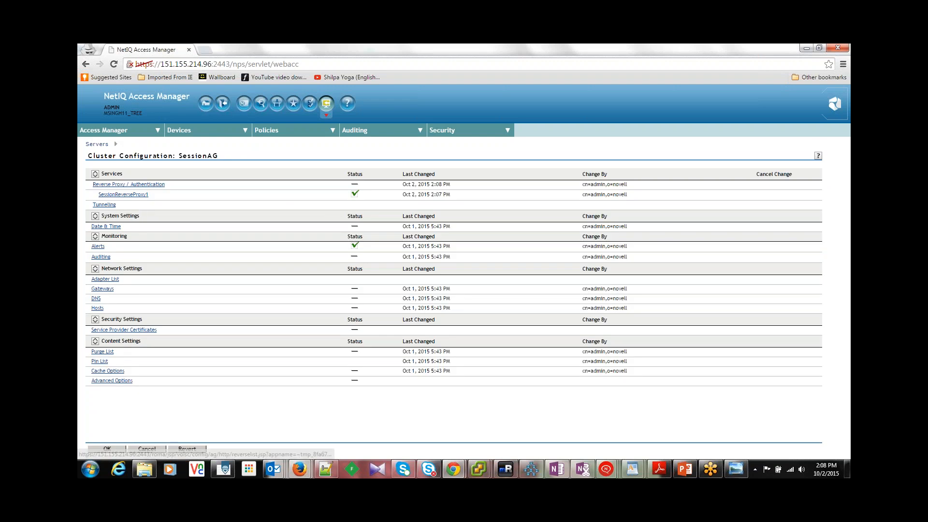
click(133, 186)
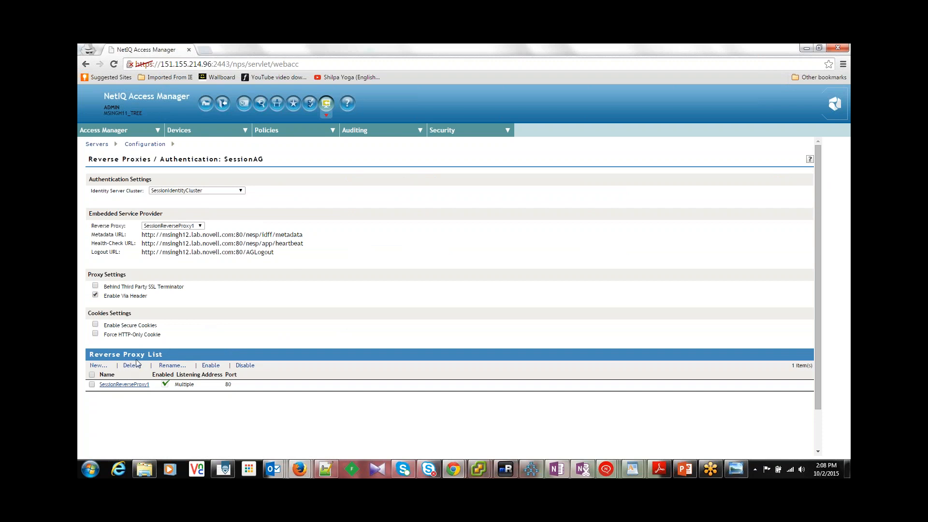
click(137, 386)
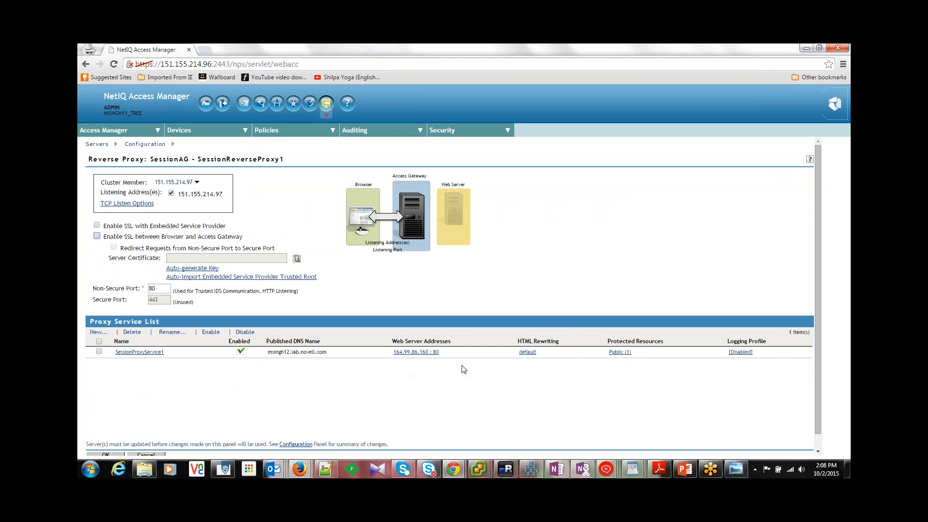
click(621, 353)
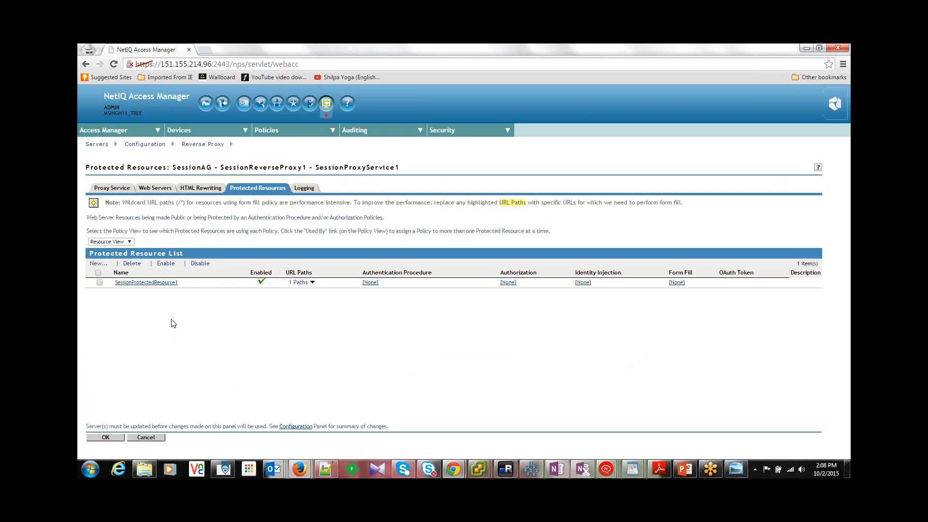
click(312, 284)
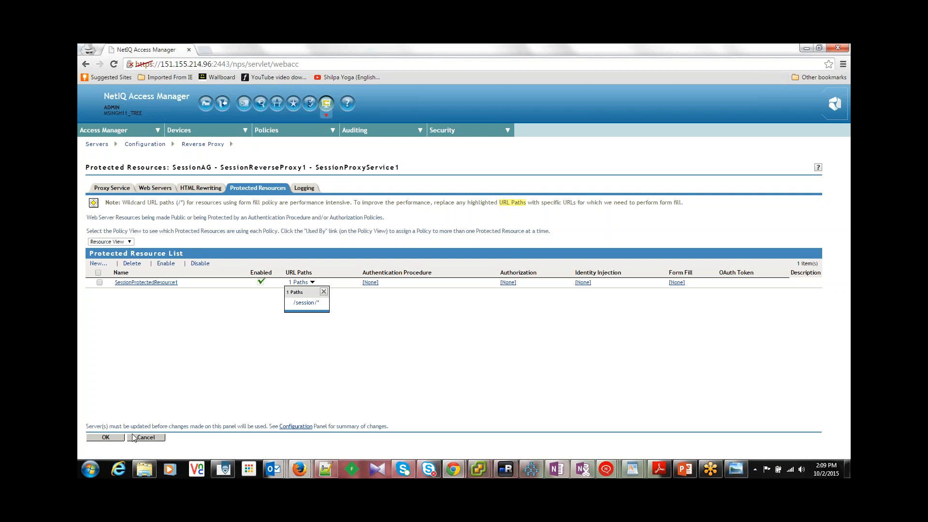
click(105, 436)
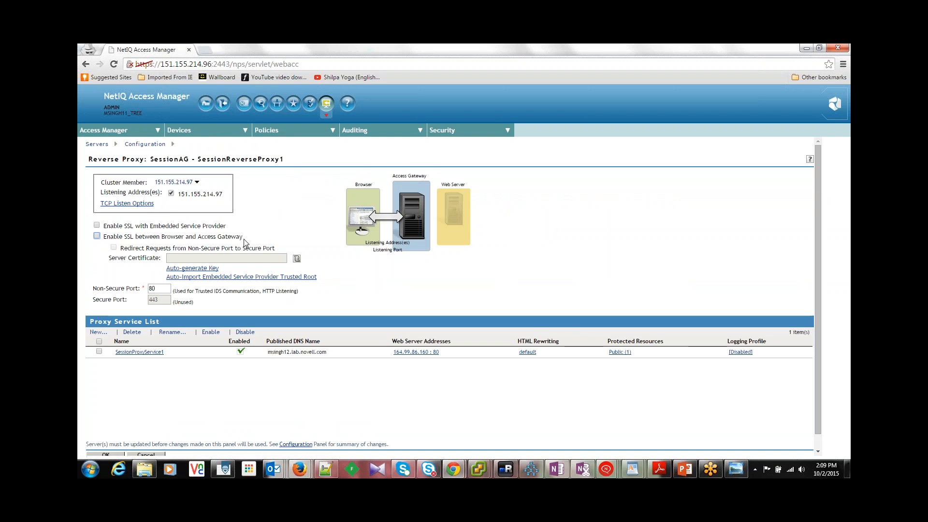
Step: Enable SSL between browser and Access Gateway on SessionReverseProxy1 and auto-generate a server certificate signed by the local certificate authority
click(97, 237)
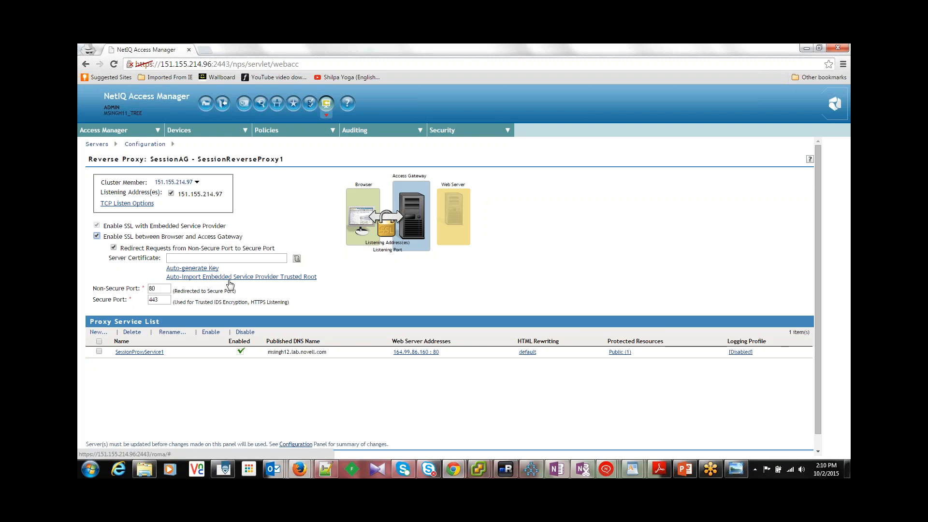
click(216, 268)
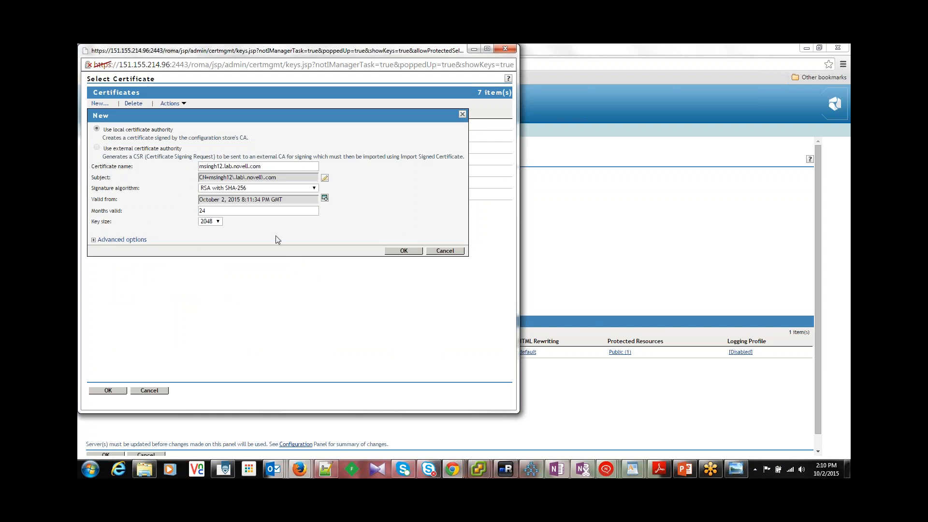
click(404, 251)
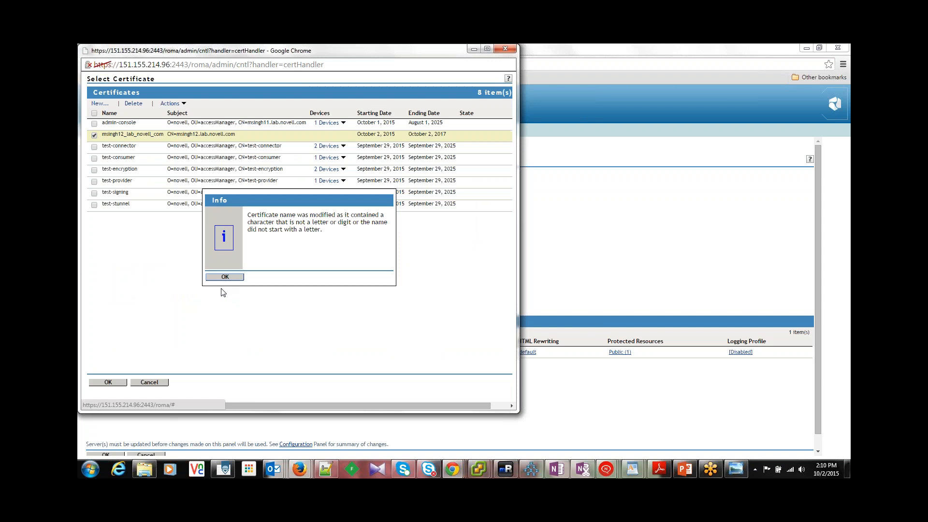
click(228, 278)
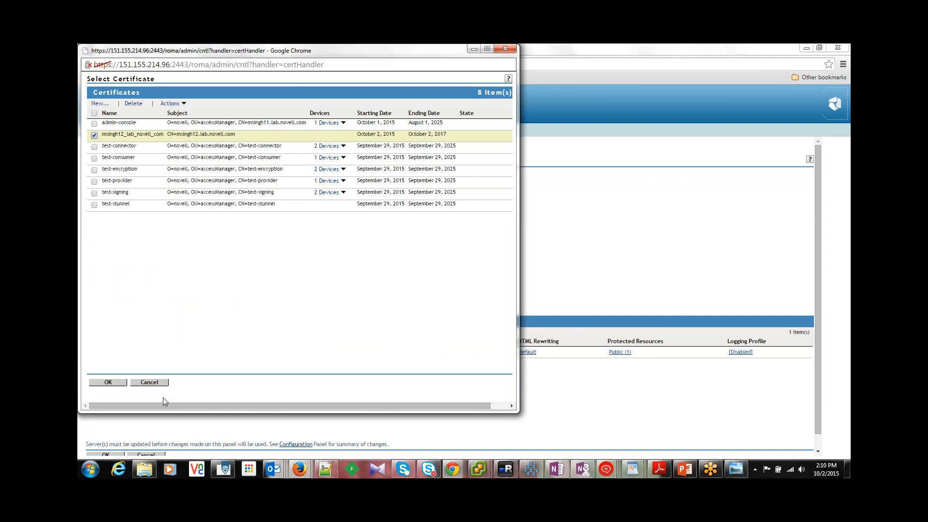
click(111, 383)
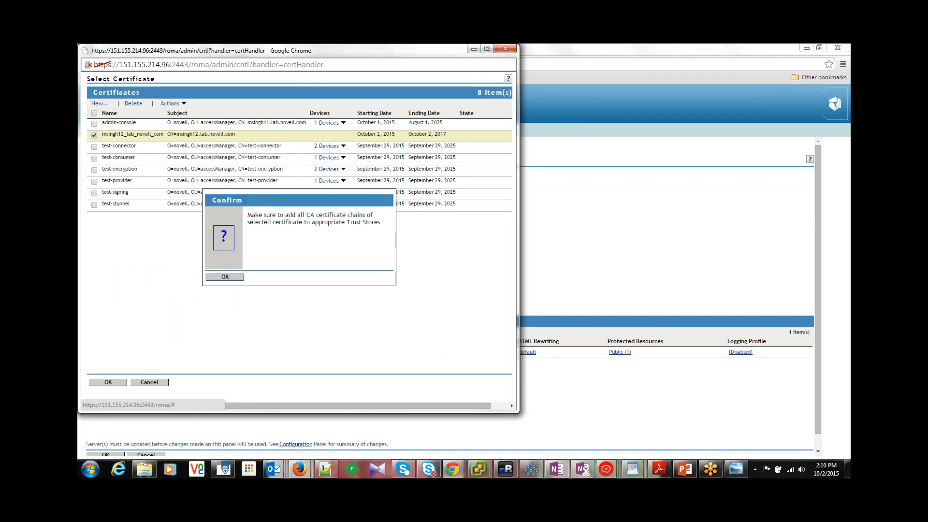
click(224, 277)
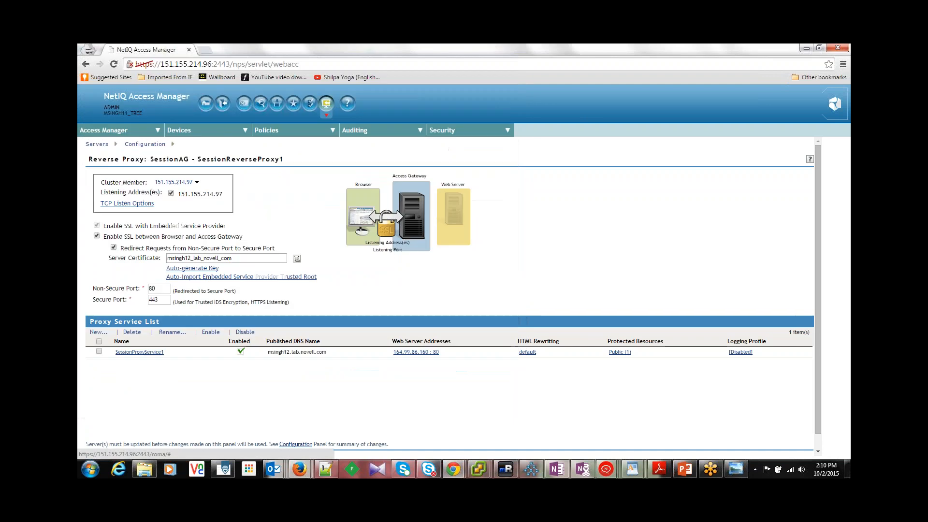
Step: Auto-import the Embedded Service Provider trusted root into the SessionIdentityCluster trust store and save the reverse proxy and SessionAG configuration
click(252, 278)
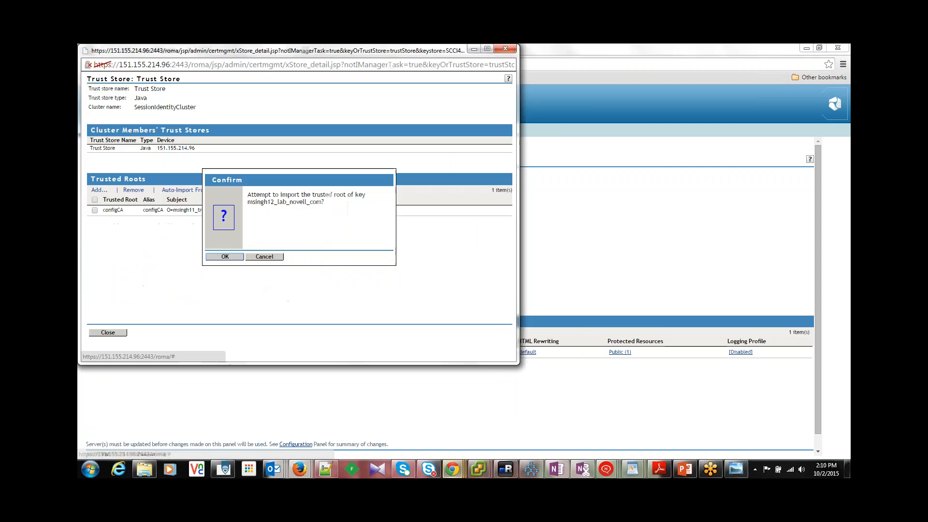
click(224, 256)
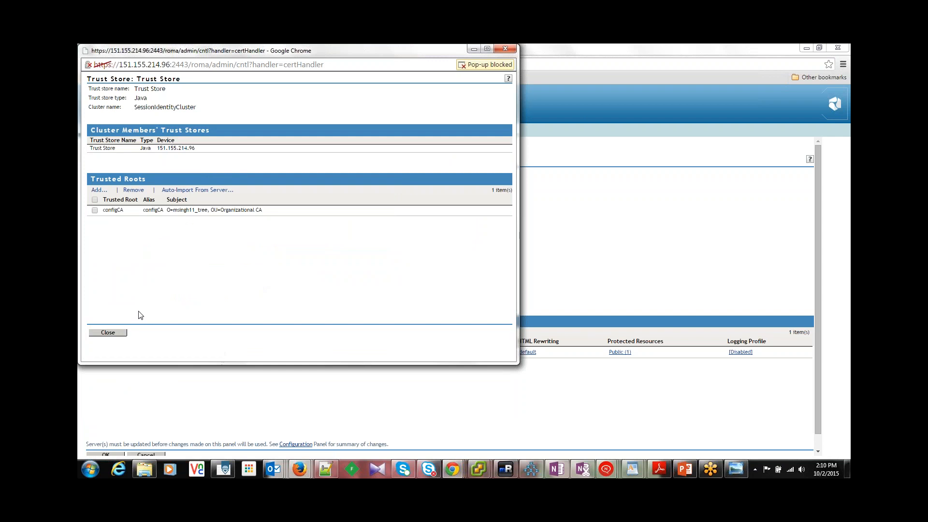
click(108, 332)
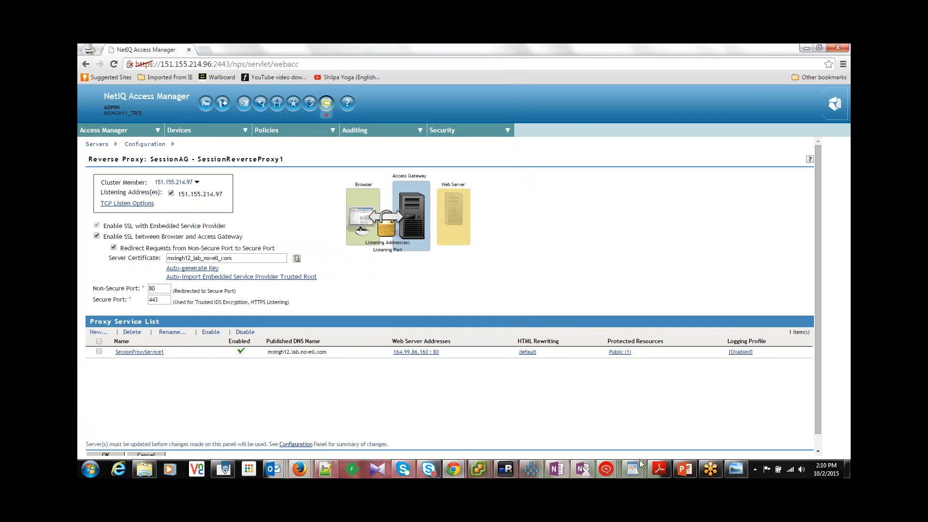
drag(819, 407, 819, 428)
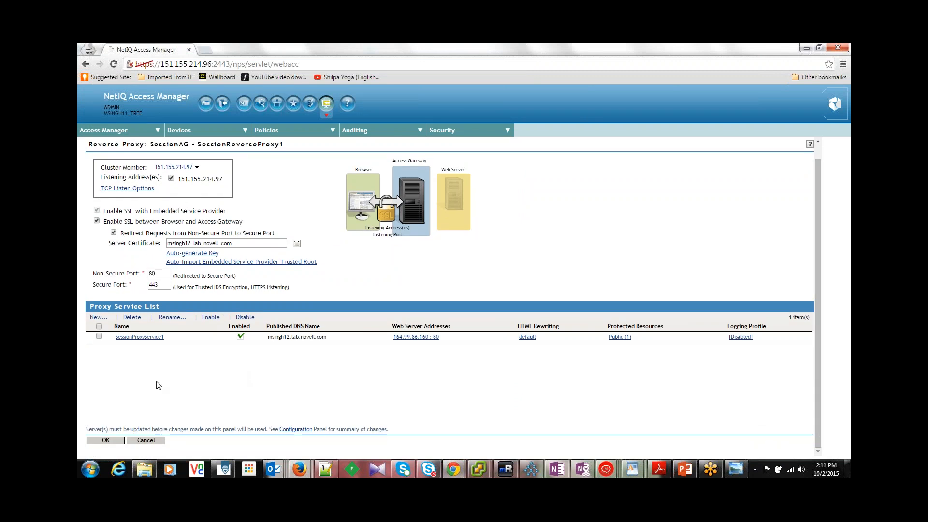
click(106, 440)
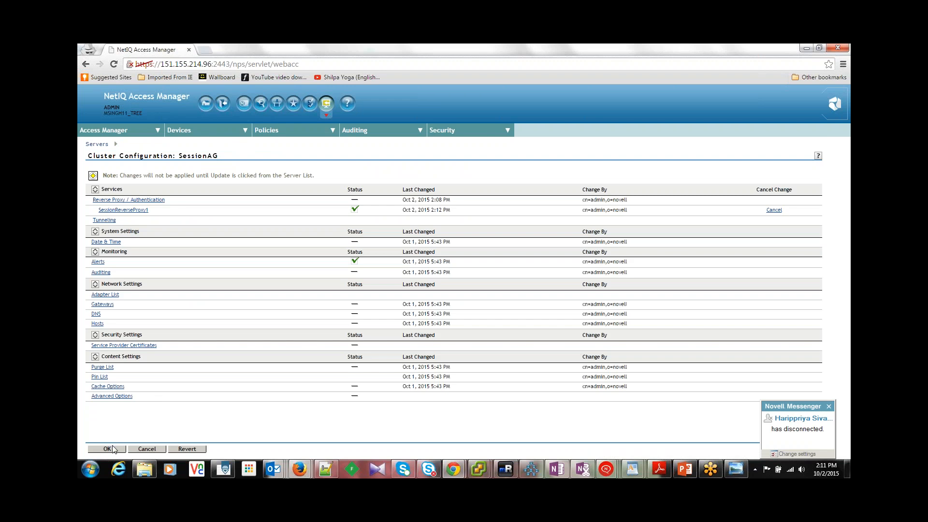
click(112, 449)
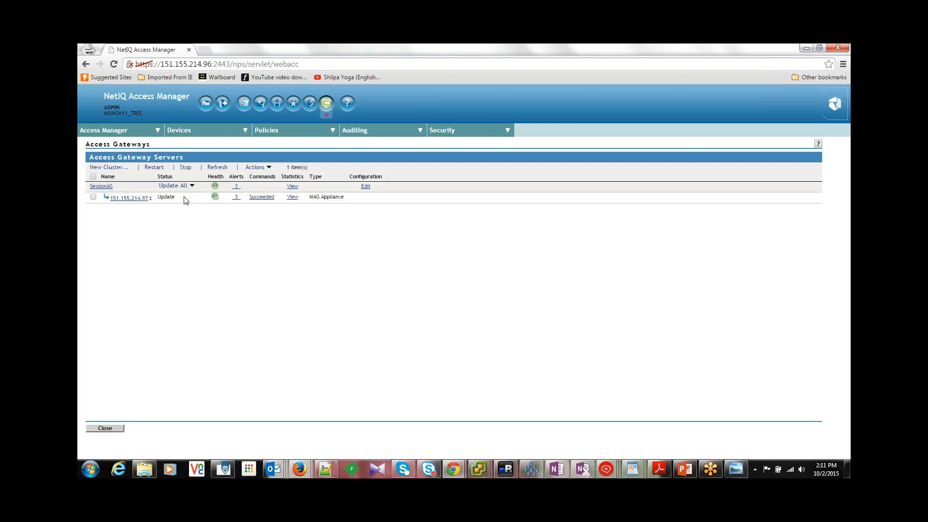
Step: Update all servers in the SessionAG cluster with the SSL changes and acknowledge the Identity Servers notice
click(192, 186)
click(248, 256)
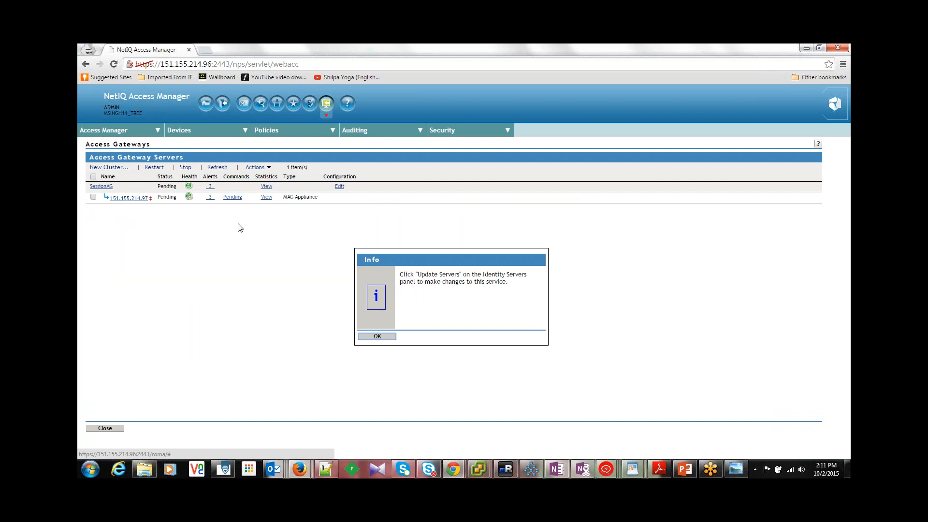
click(376, 336)
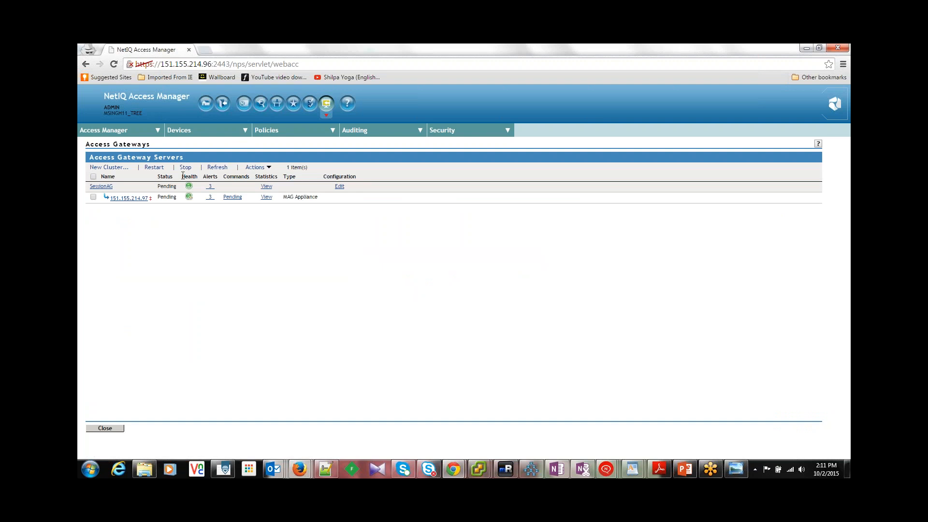
Step: Update all servers in SessionIdentityCluster and refresh the Identity Servers list repeatedly to check their status and health
click(201, 145)
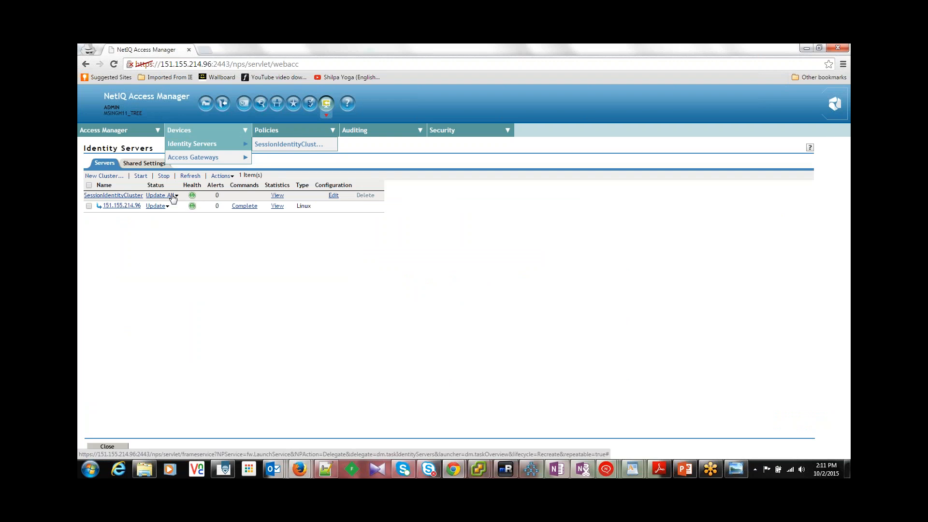
click(172, 196)
click(232, 267)
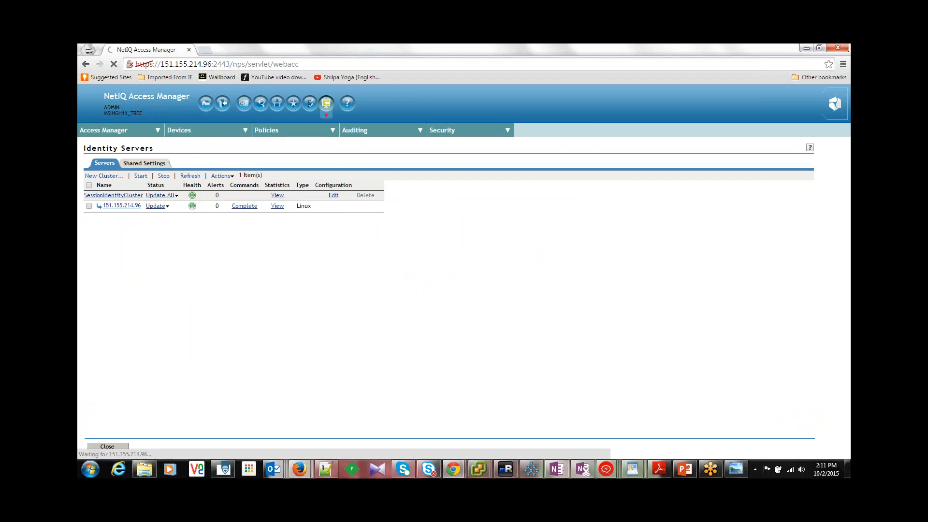
click(191, 176)
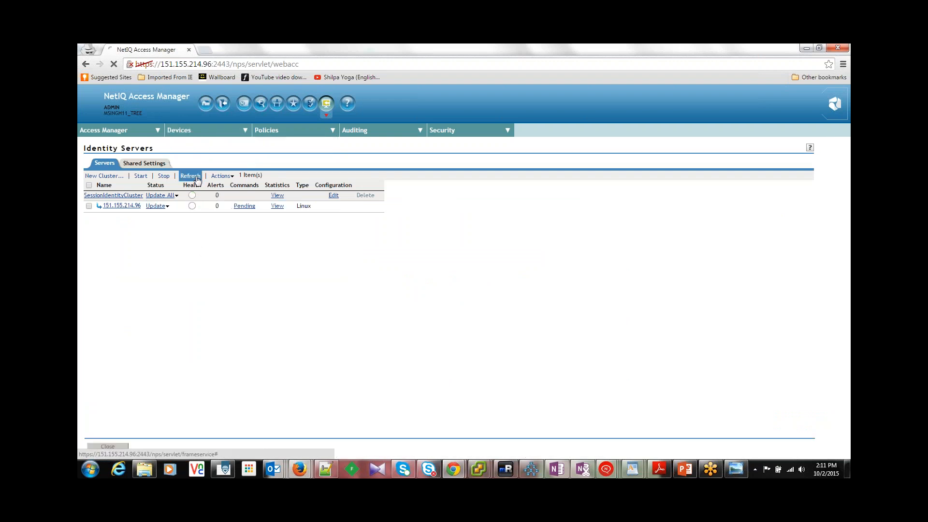
click(190, 176)
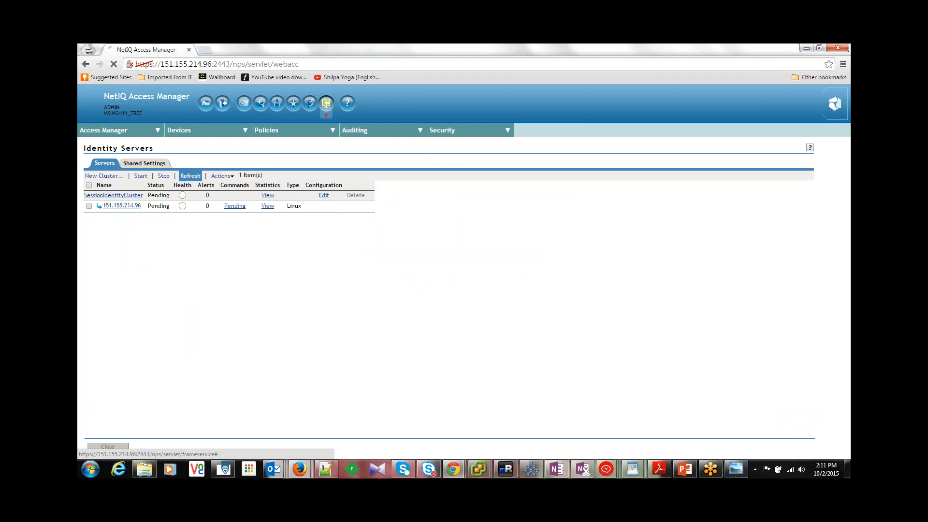
click(191, 176)
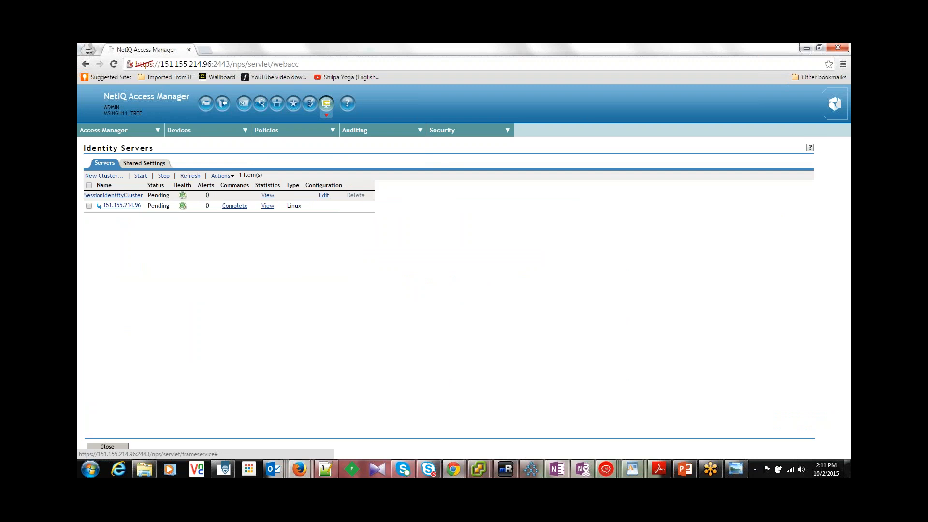
click(191, 176)
click(190, 176)
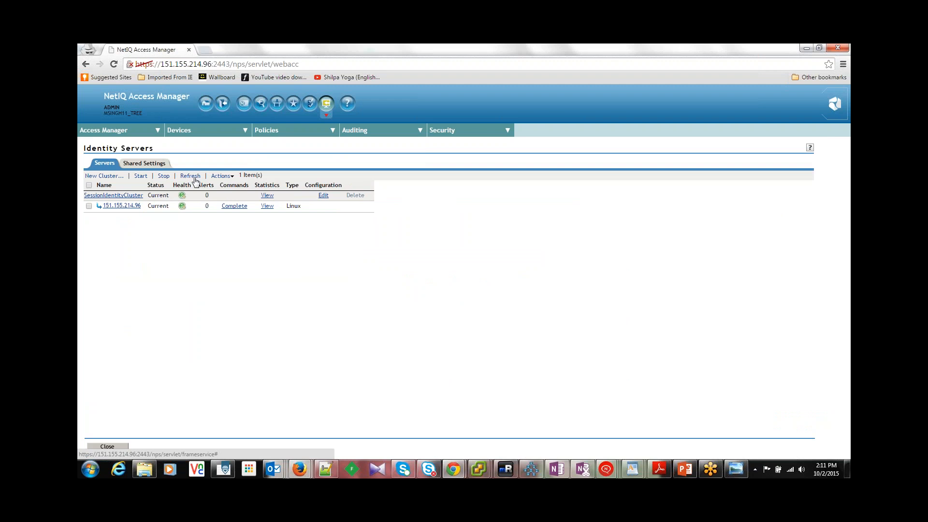
Step: Return to the Access Gateways list and refresh it to check the status of SessionAG
mouse_move(225, 134)
click(213, 158)
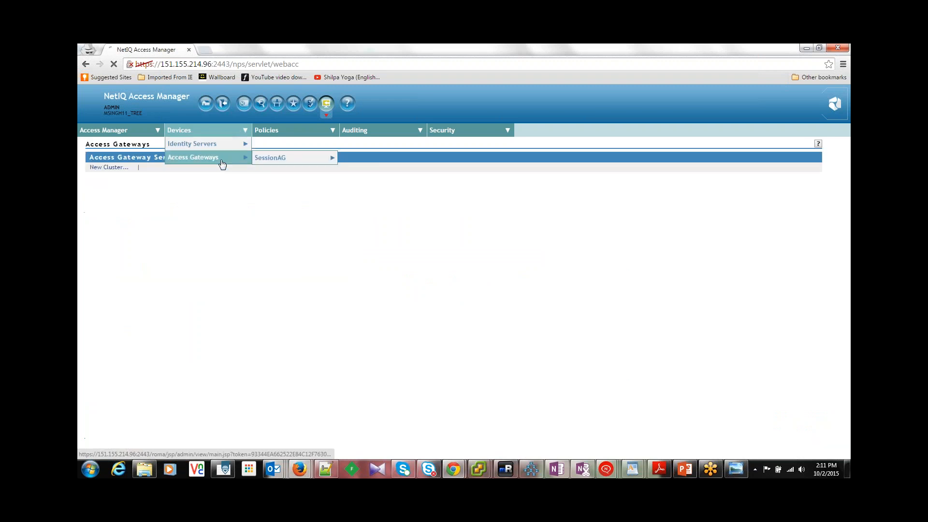
click(217, 167)
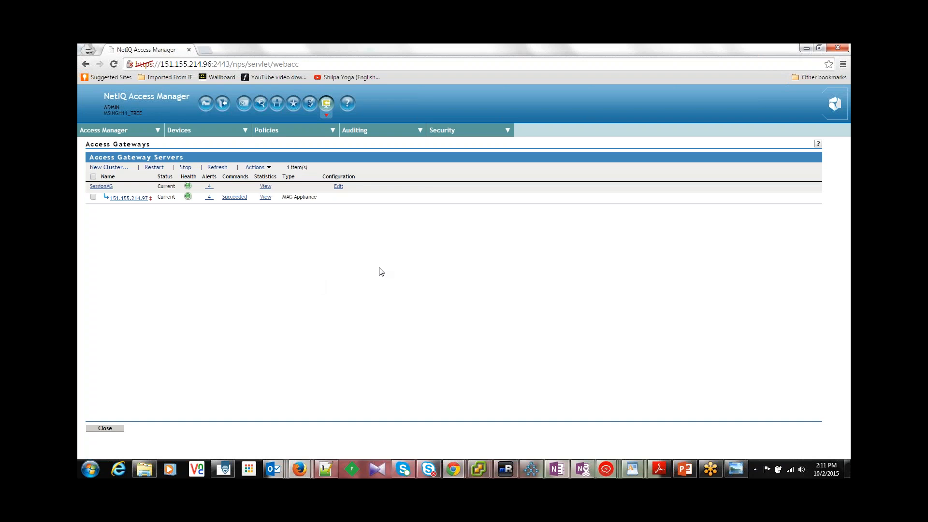
key(ctrl+shift+n)
text(htt)
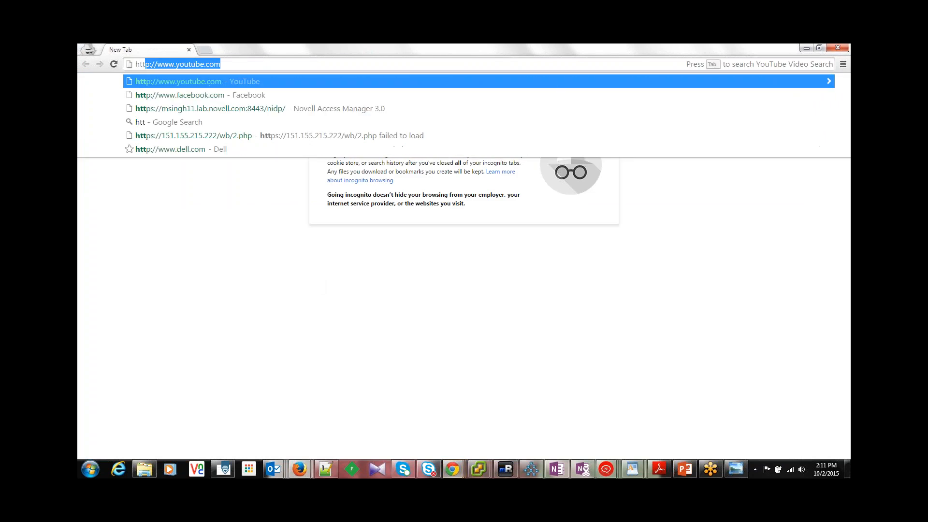
text(ps)
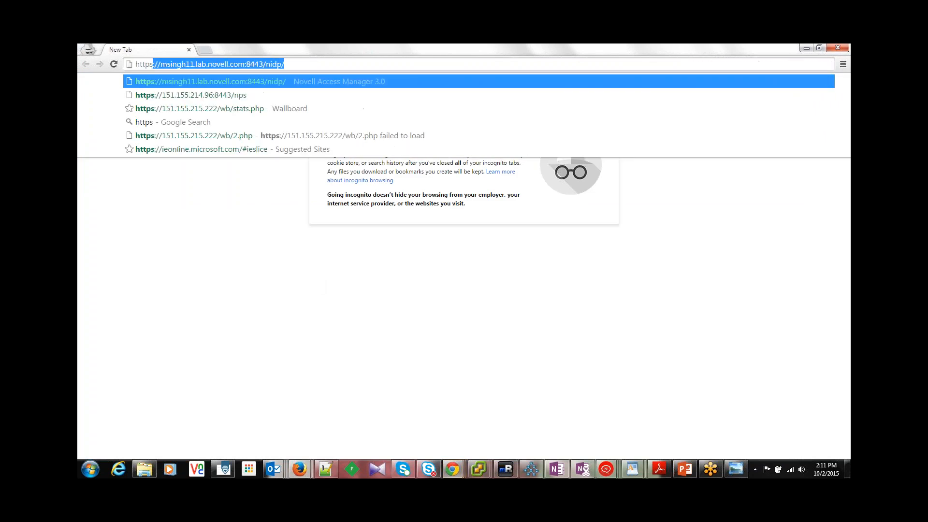
text(:)
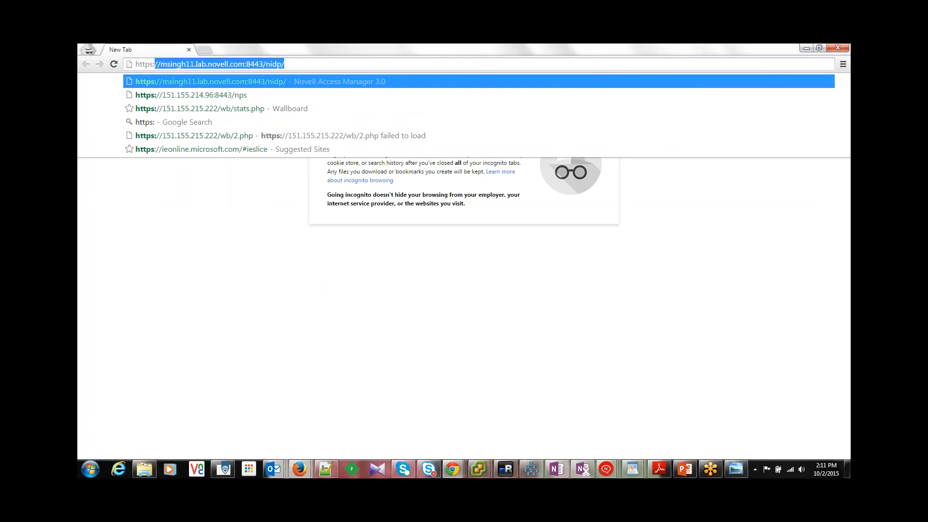
text(//ms)
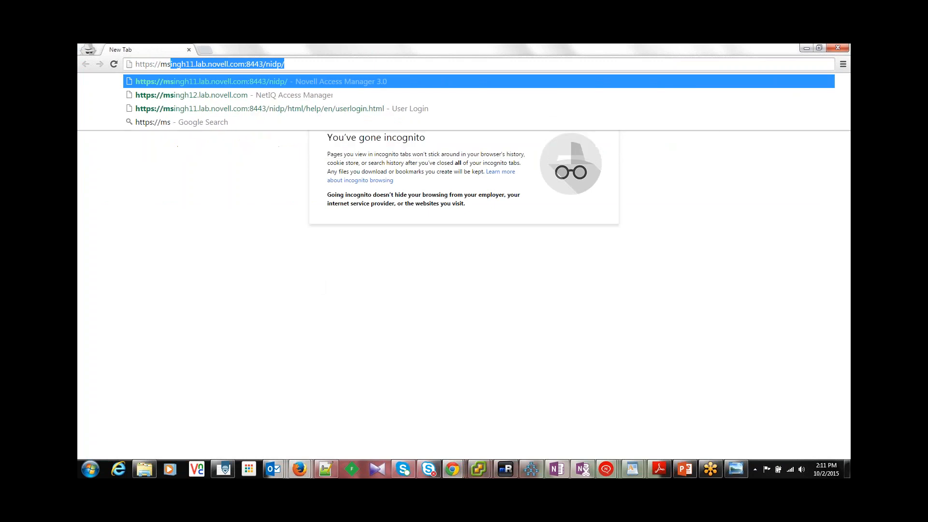
text(ingh12.lab)
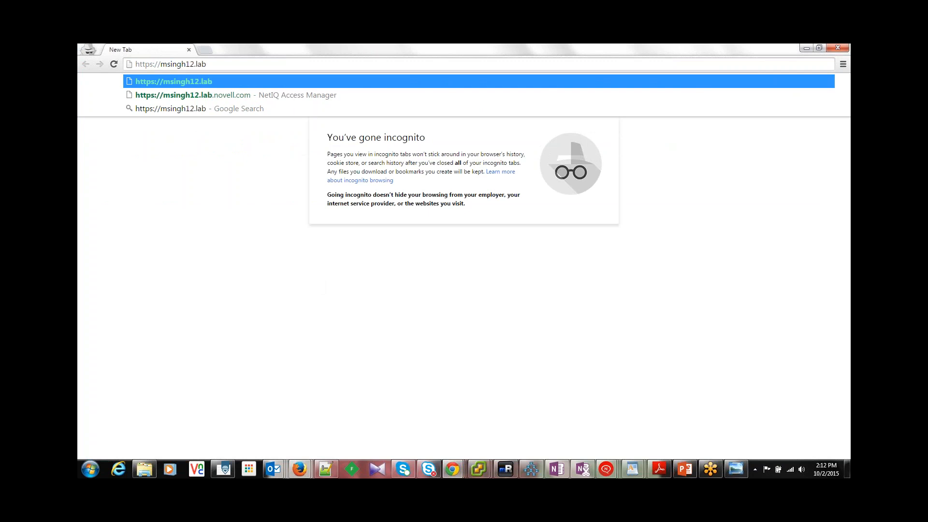
text(.novell)
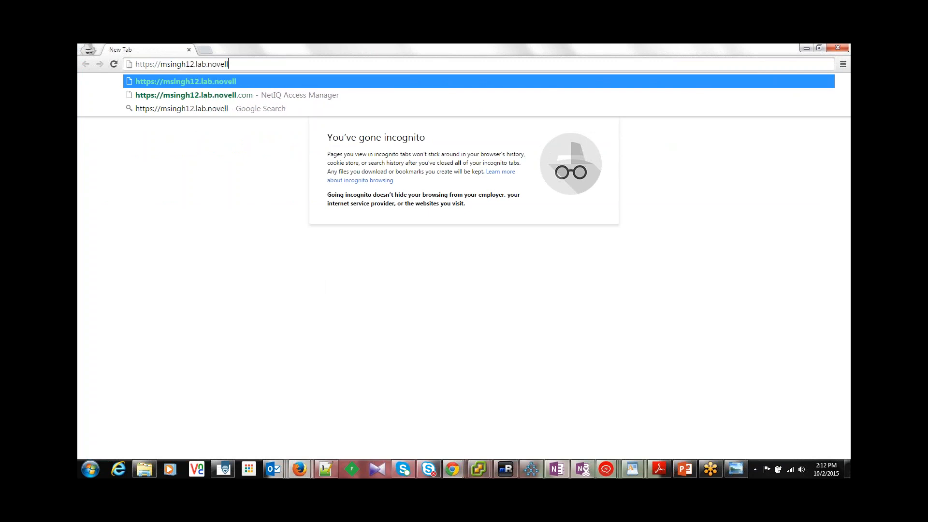
text(.com)
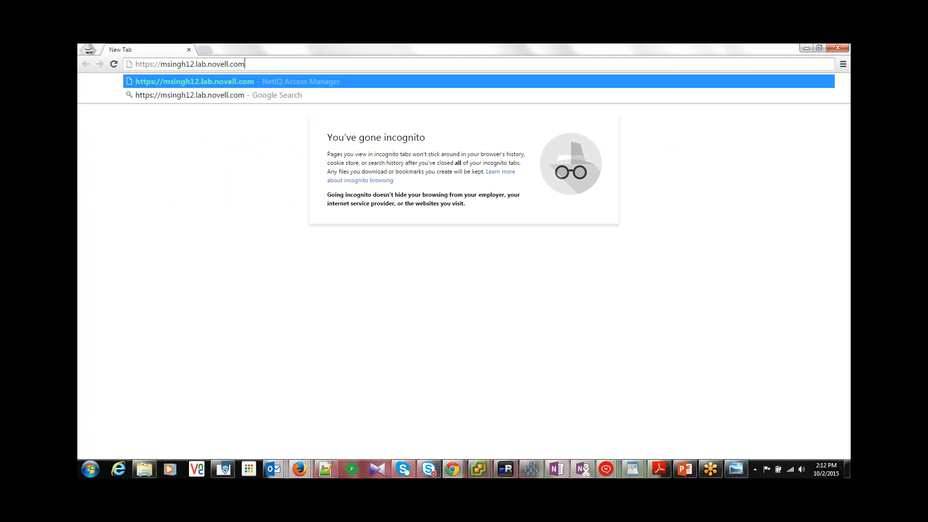
text(/)
text(se)
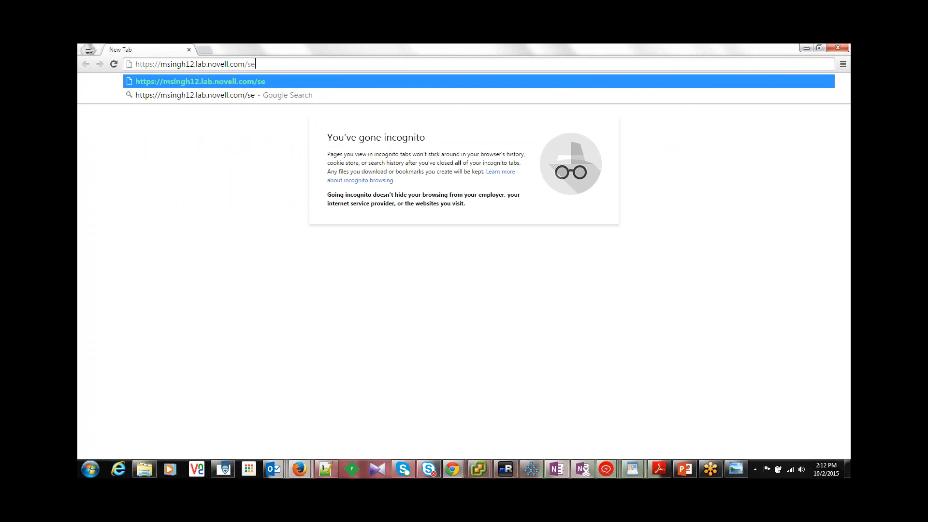
text(ssion)
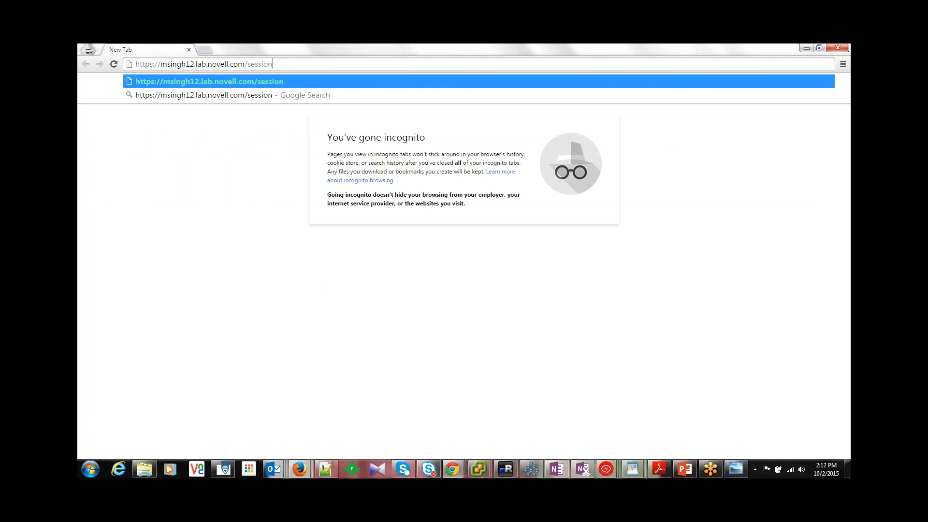
text(/inde)
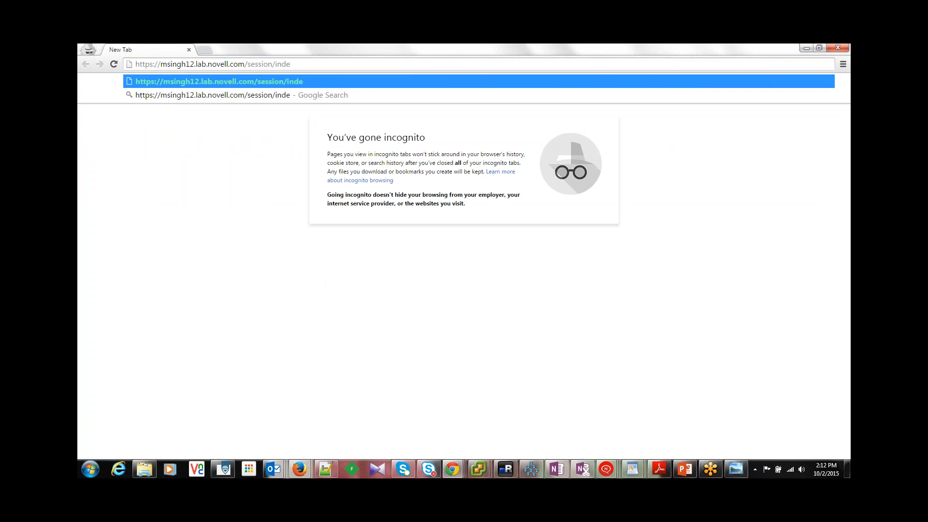
key(BackSpace)
key(BackSpace)
text(fo.ph)
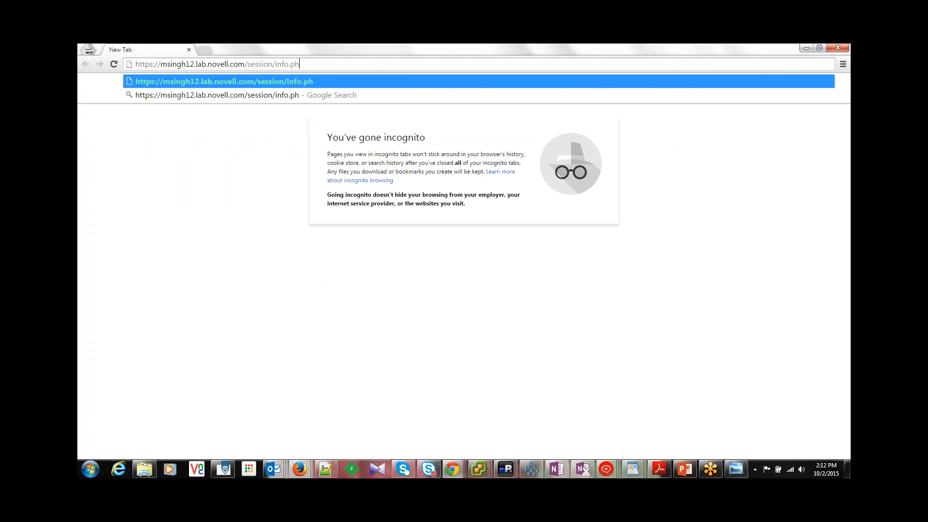
text(p)
key(Return)
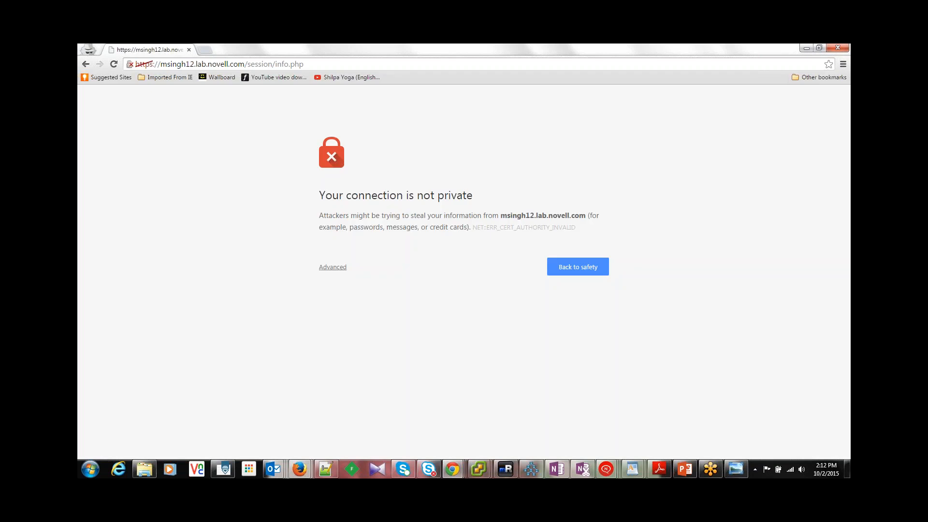
click(332, 270)
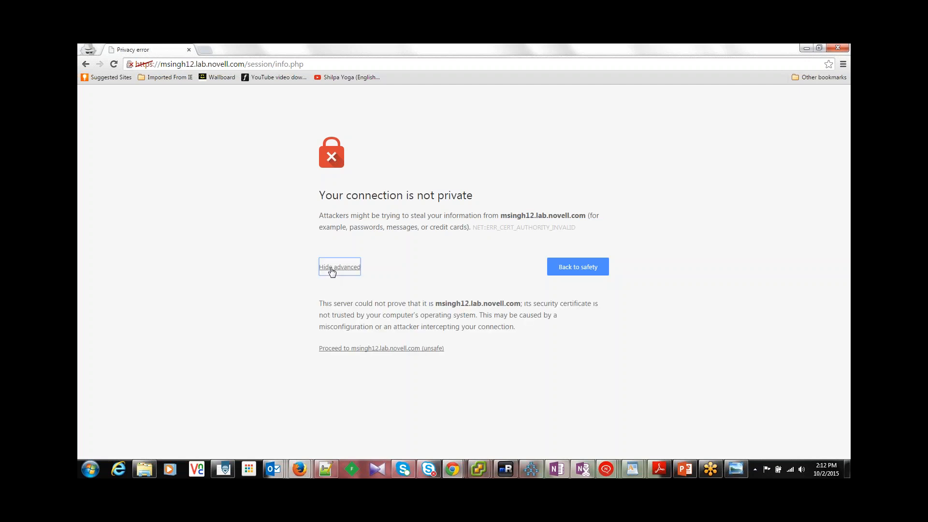
click(366, 351)
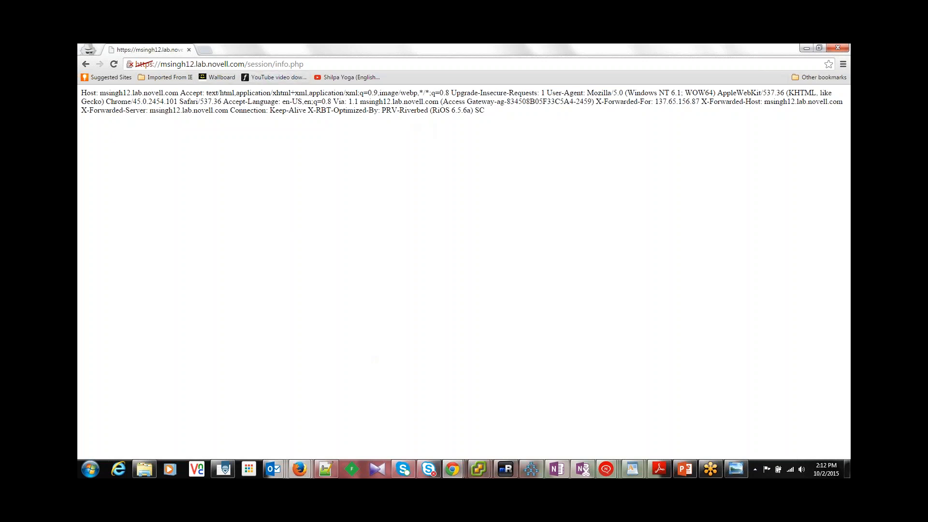
Step: Open 164.99.86.160/session/info.php in a new tab to reach the origin web server directly
drag(307, 65, 276, 65)
click(208, 50)
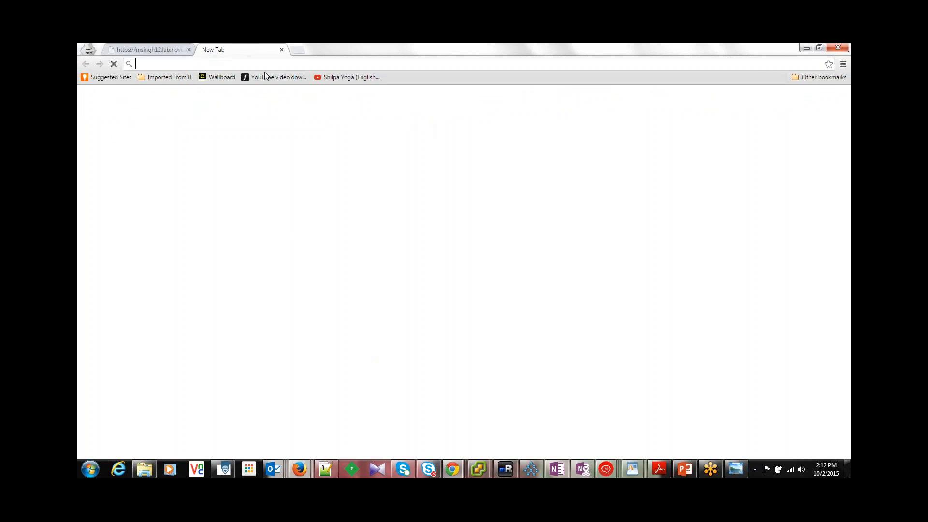
text(151.1)
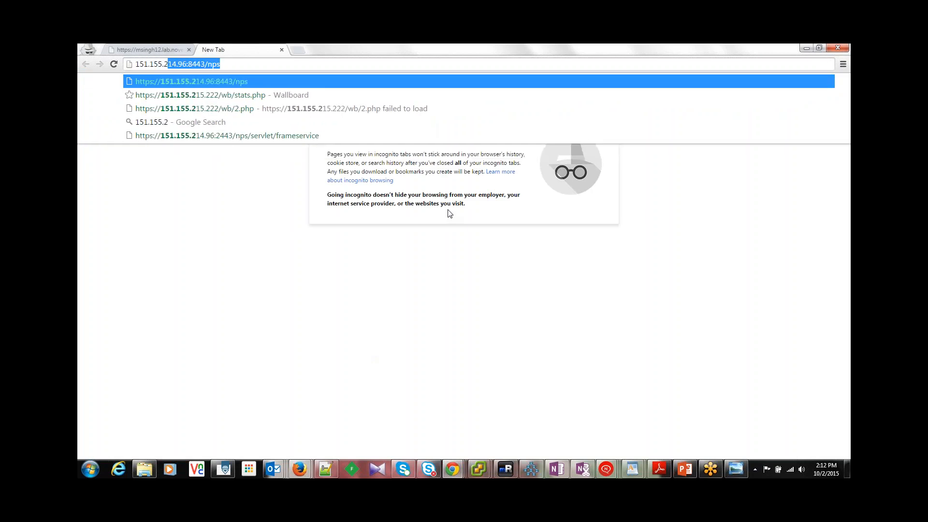
key(Delete)
key(BackSpace)
key(BackSpace)
key(BackSpace)
key(BackSpace)
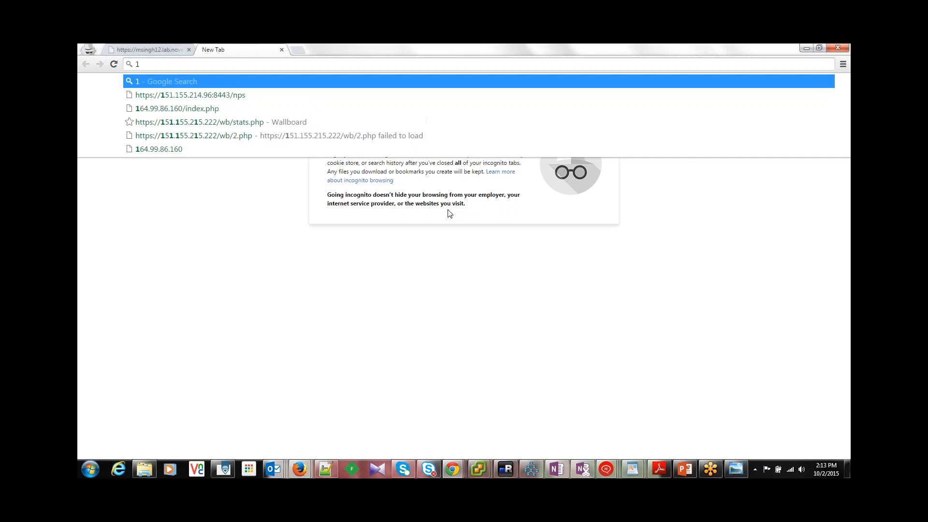
text(64.99.86.160)
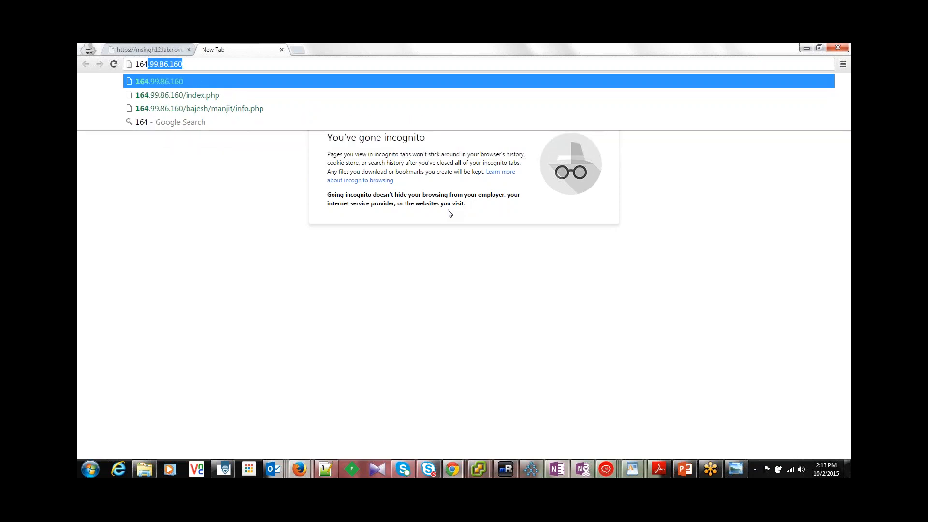
key(Right)
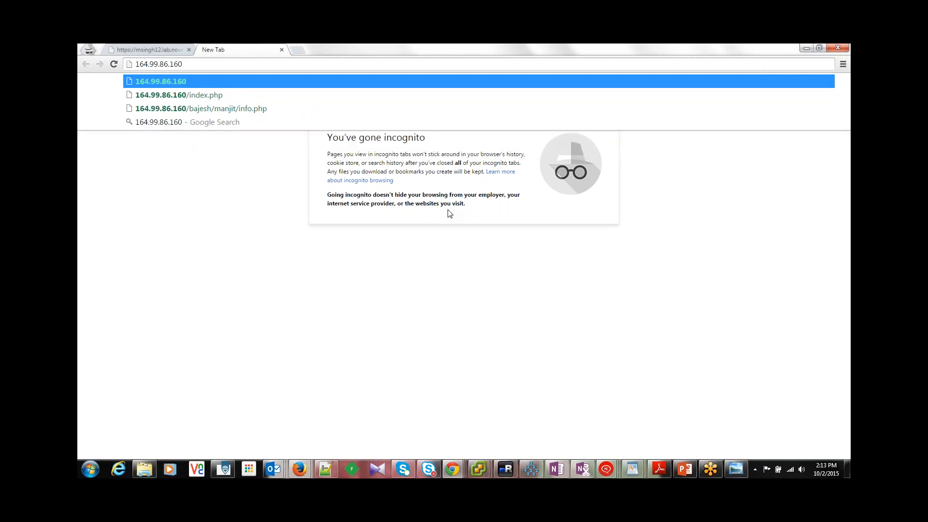
text(/sessio)
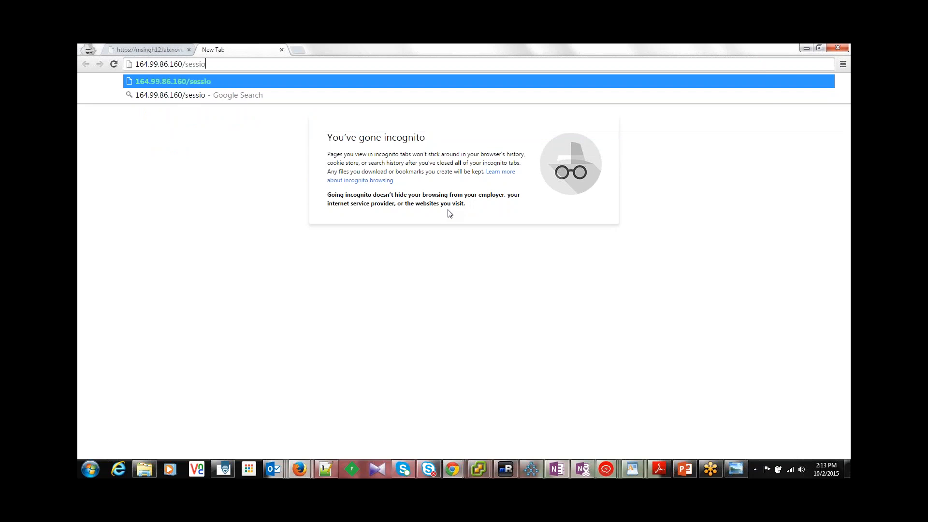
text(n/ind)
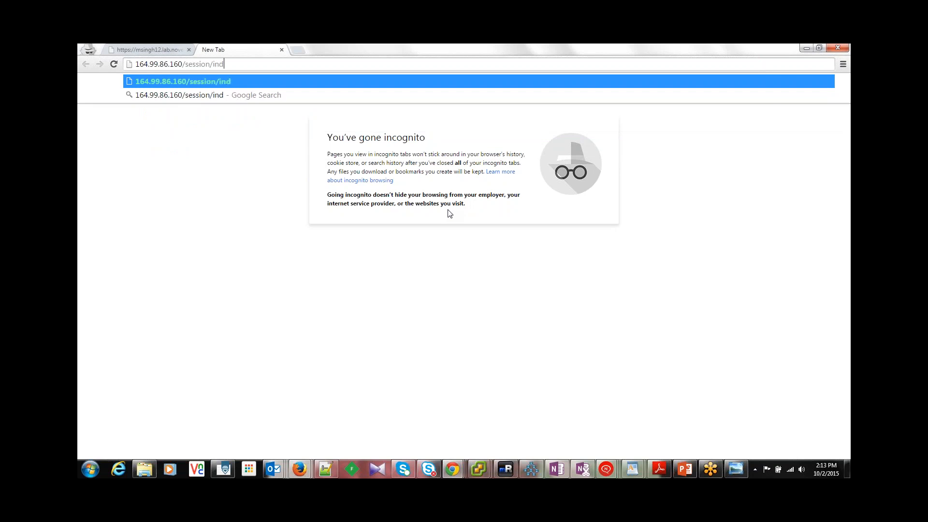
text(ex.phj)
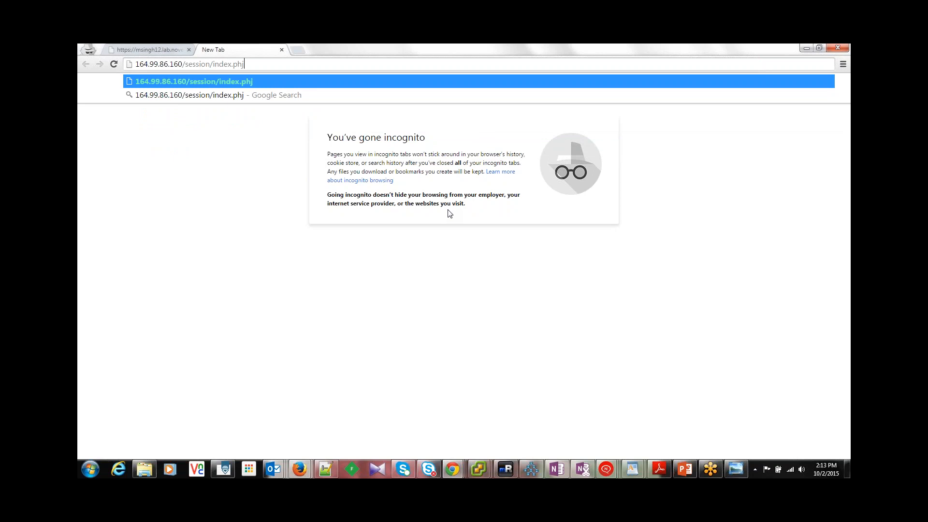
key(BackSpace)
key(BackSpace)
key(BackSpace)
key(BackSpace)
key(BackSpace)
key(BackSpace)
key(BackSpace)
key(BackSpace)
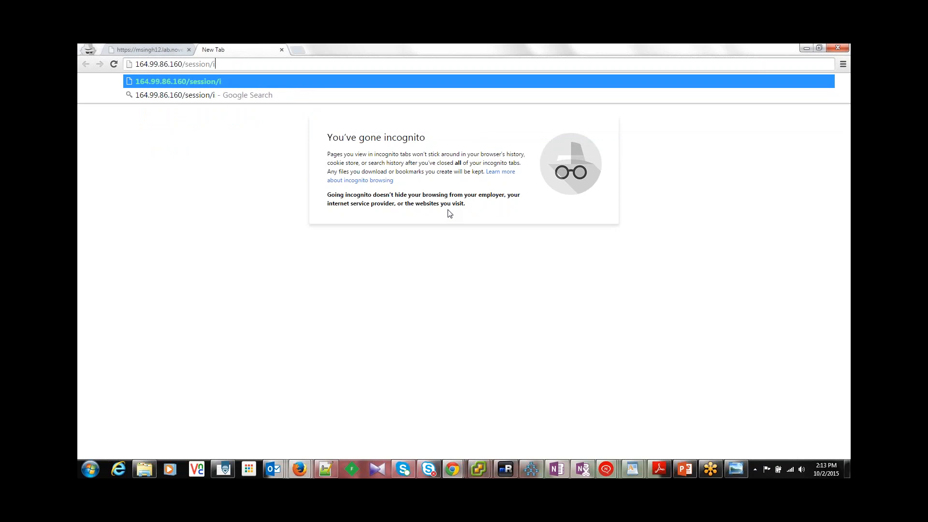
text(nfo.php)
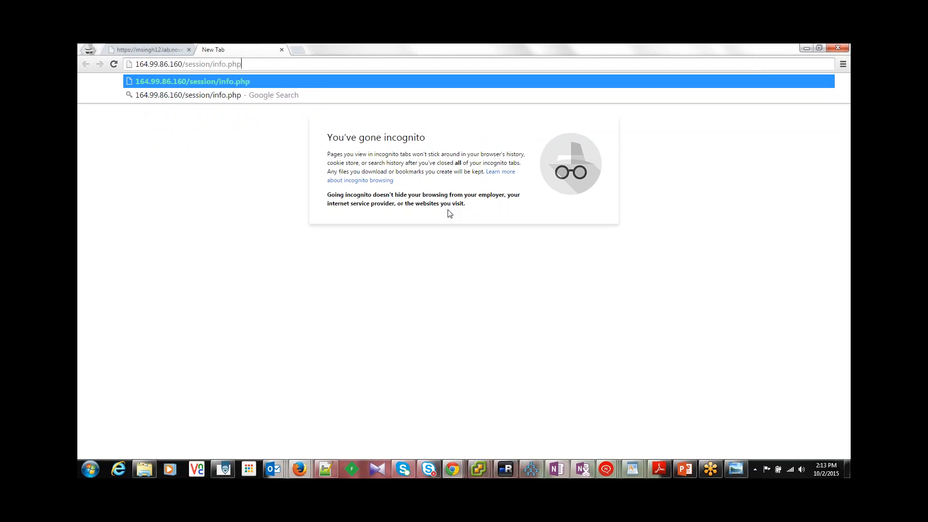
key(Return)
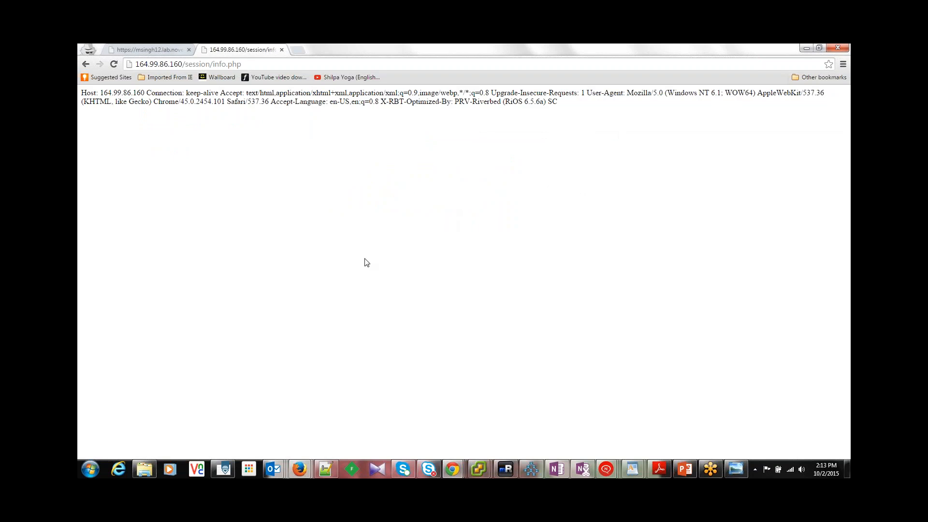
Step: Compare the request headers on the proxied msingh12.lab.novell.com page with those on the direct 164.99.86.160 page
click(166, 49)
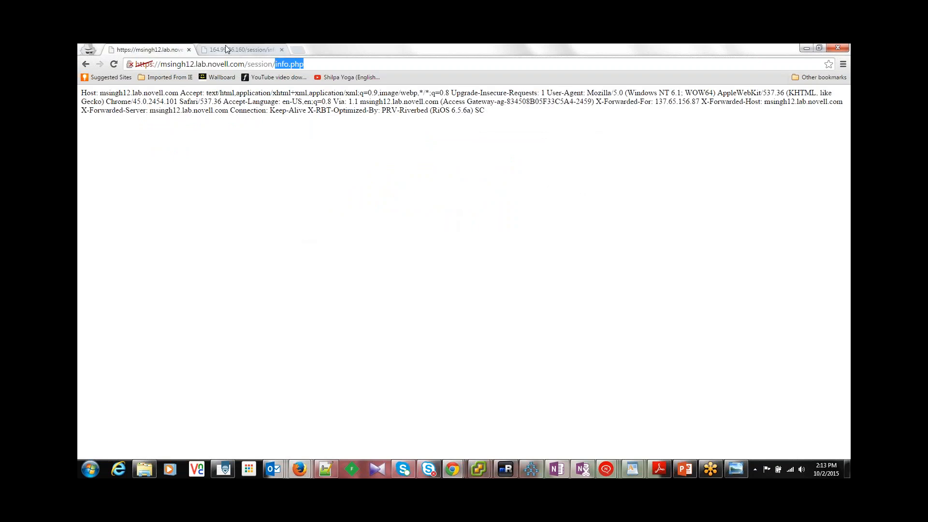
click(237, 50)
drag(228, 65, 247, 65)
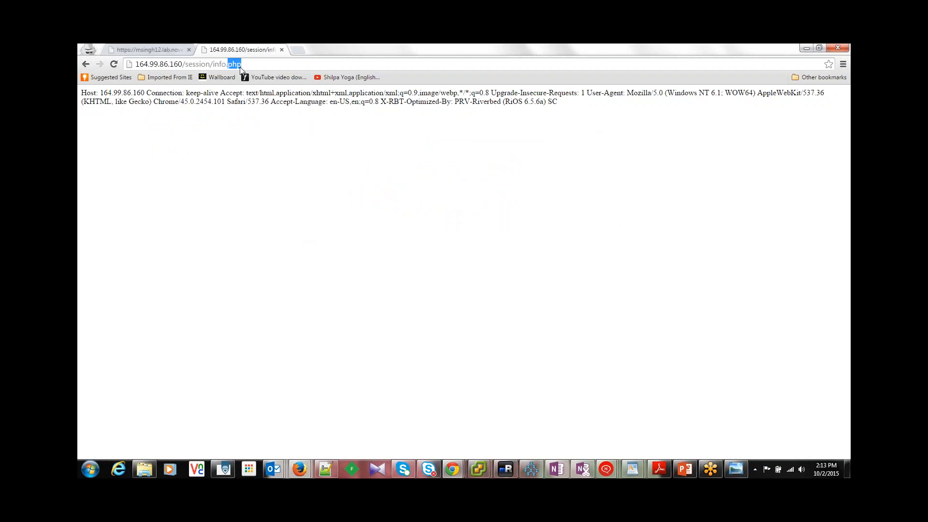
click(148, 50)
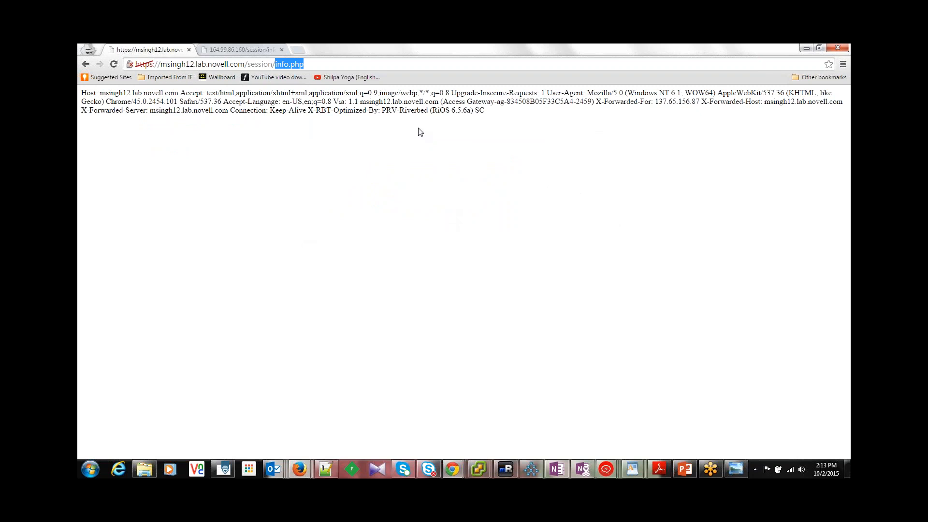
double_click(492, 117)
drag(83, 93, 489, 107)
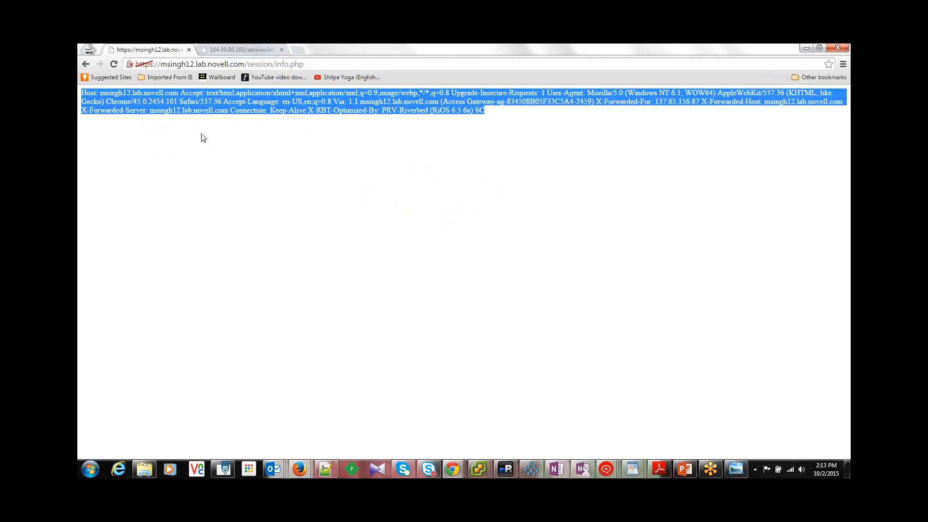
click(220, 142)
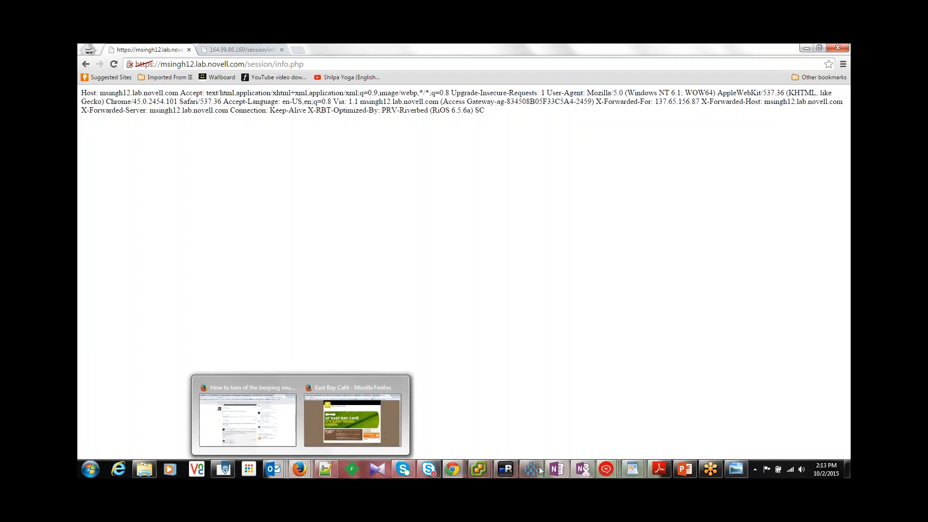
Step: Return to the NetIQ Access Manager window and open the protected resources of SessionProxyService1 under SessionReverseProxy1 in the SessionAG cluster
click(440, 433)
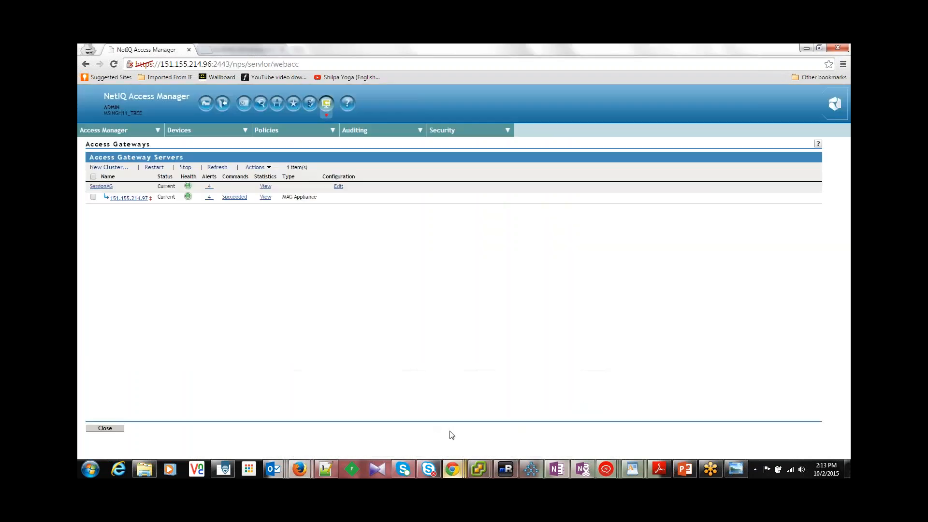
click(338, 186)
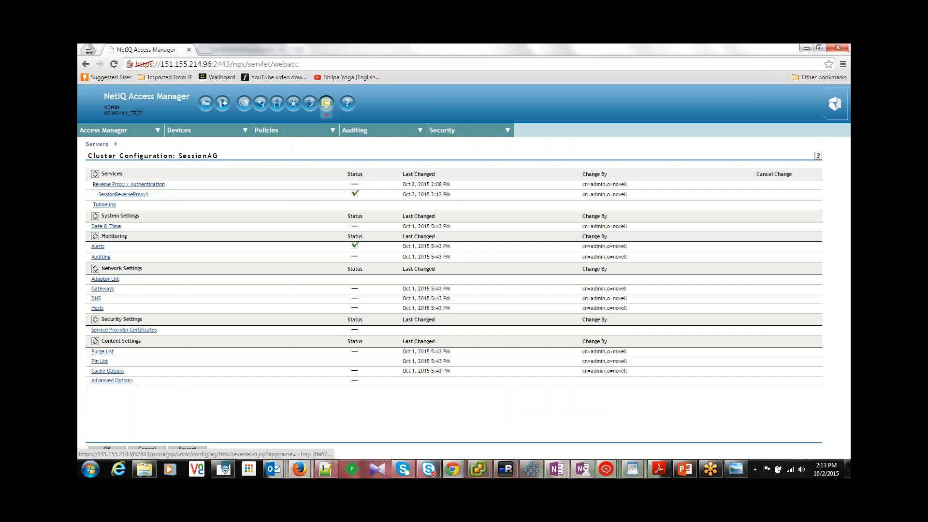
click(138, 196)
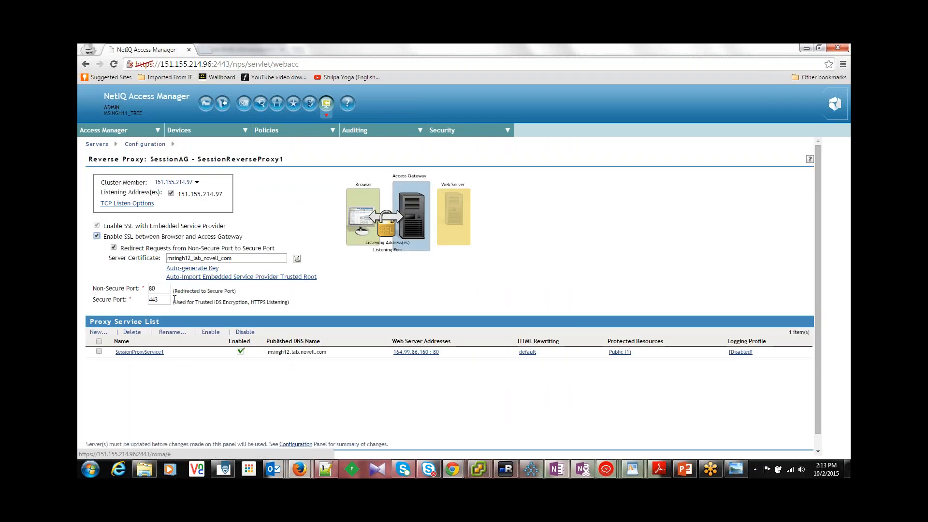
click(156, 352)
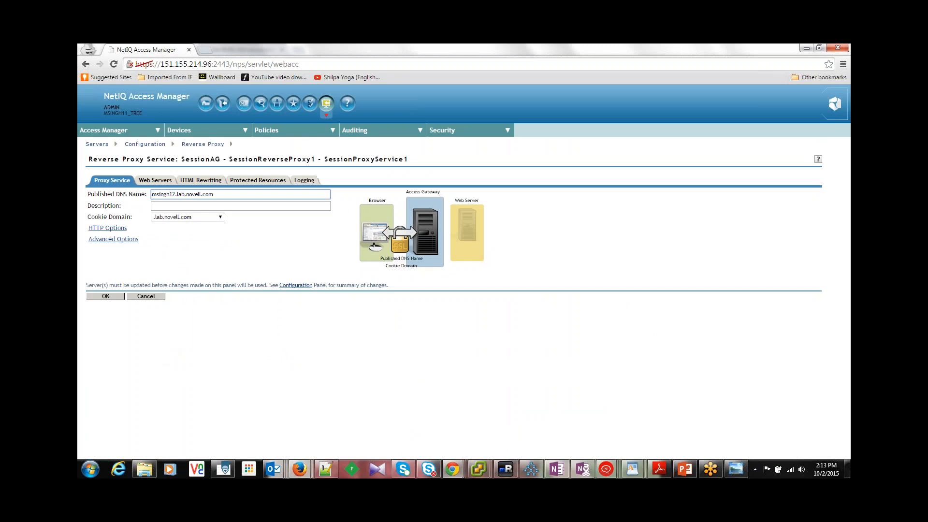
click(257, 180)
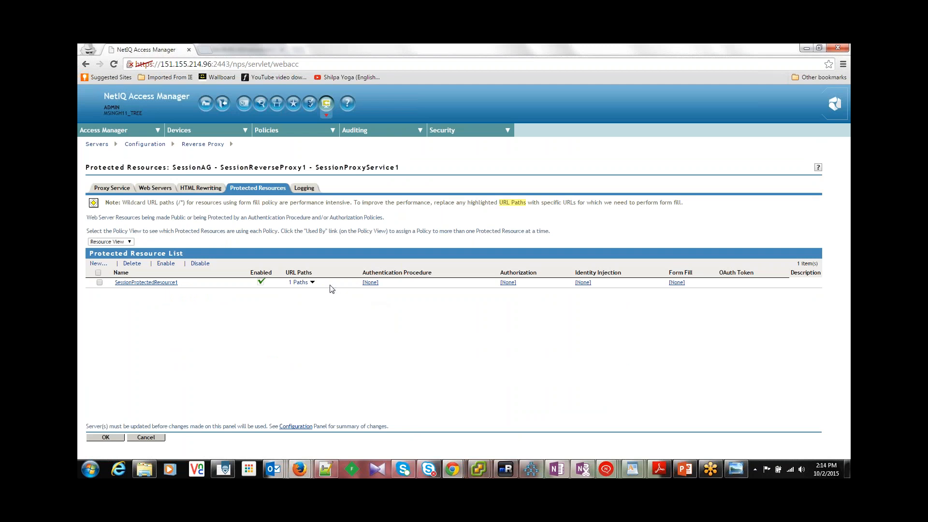
Step: Assign the Secure Name/Password - Form contract to SessionProtectedResource1 and save the changes through the SessionAG cluster configuration
click(370, 283)
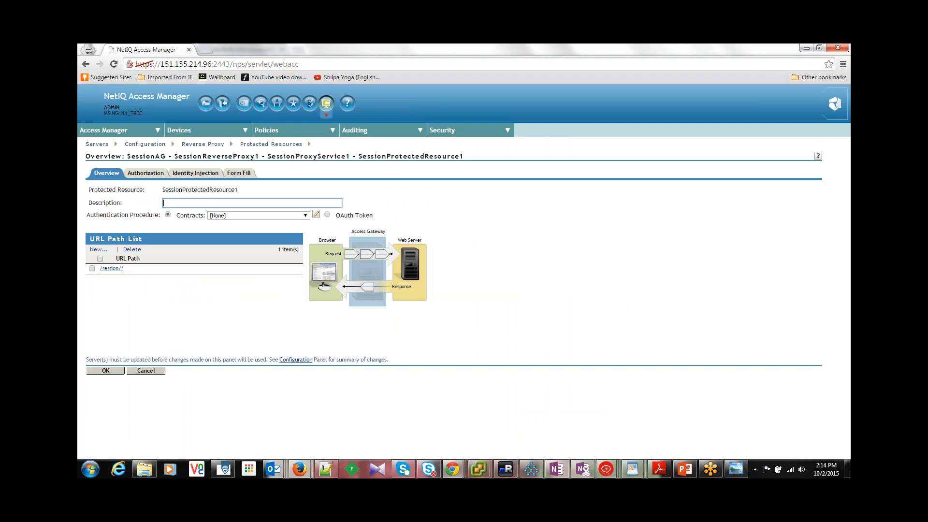
click(306, 216)
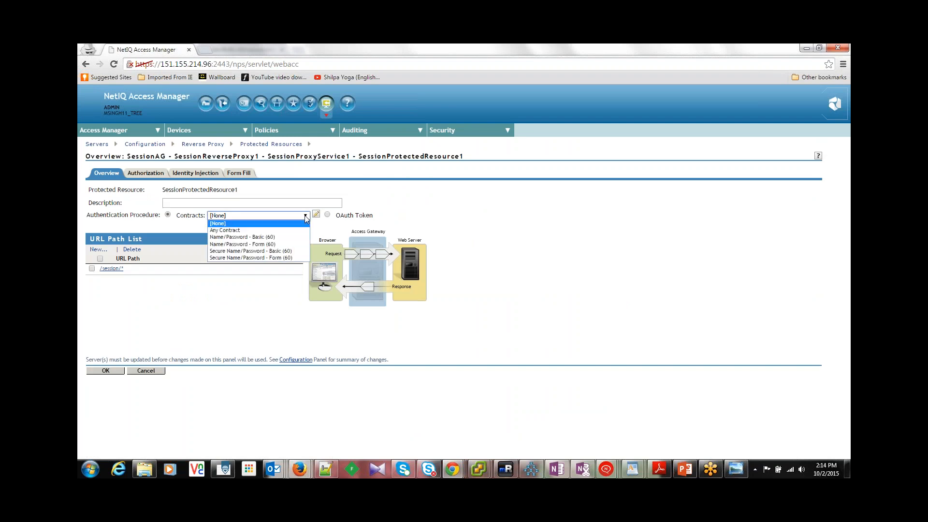
click(299, 258)
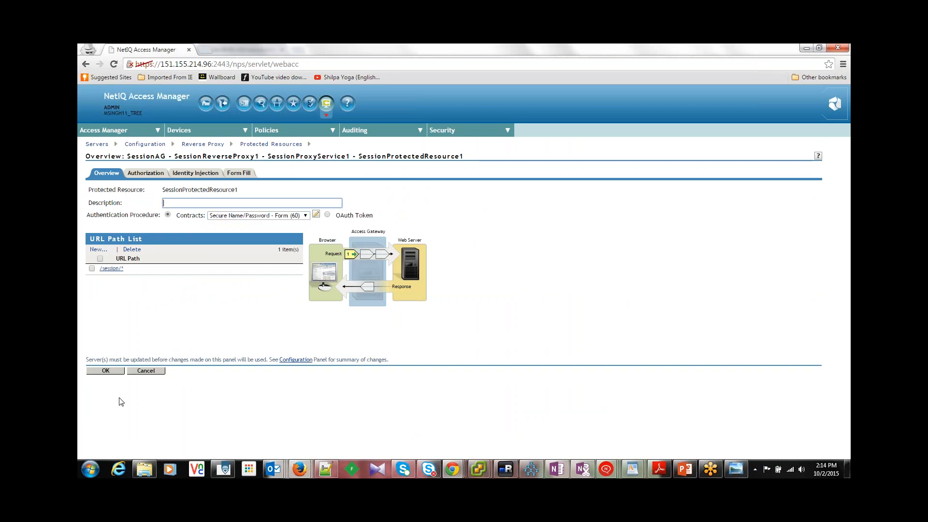
click(106, 370)
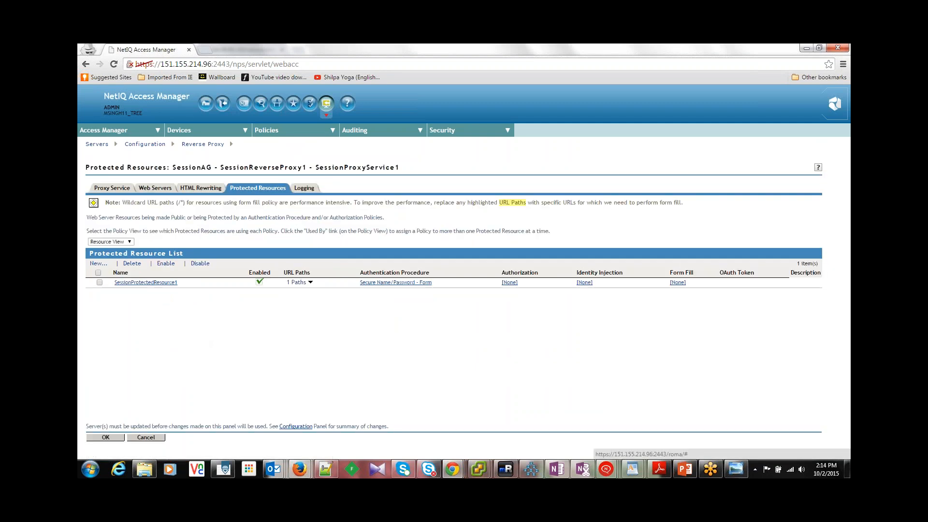
click(108, 436)
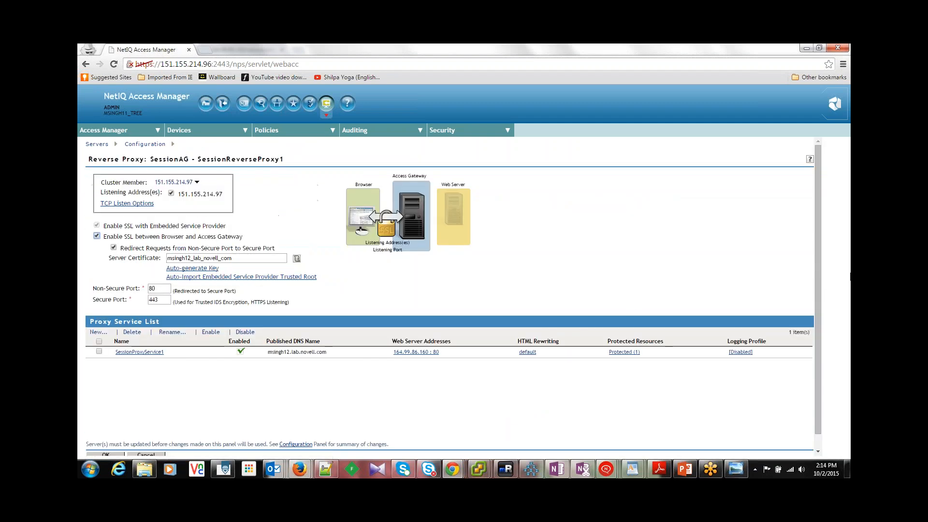
click(817, 452)
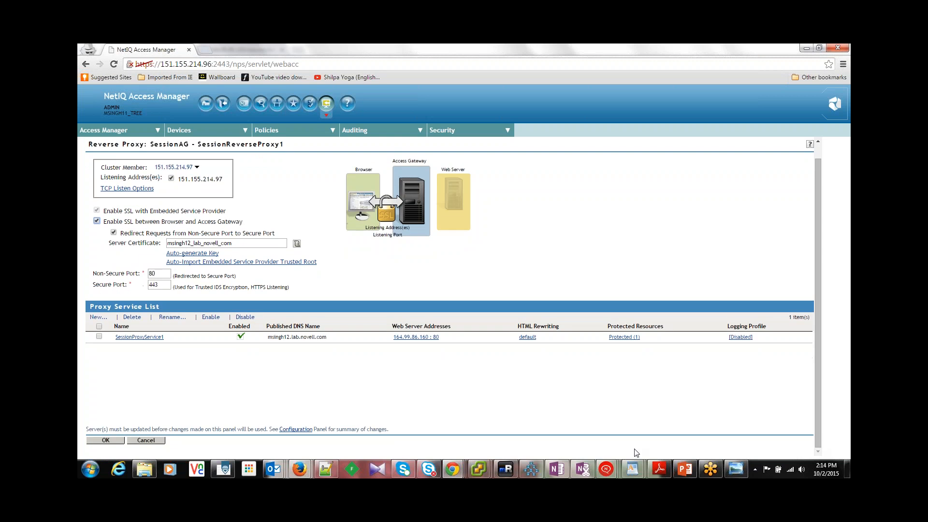
click(105, 439)
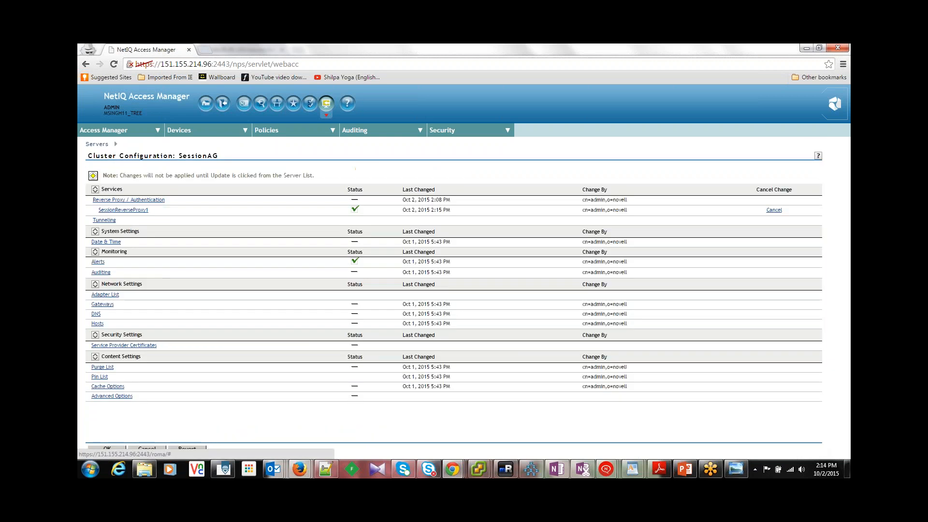
click(108, 448)
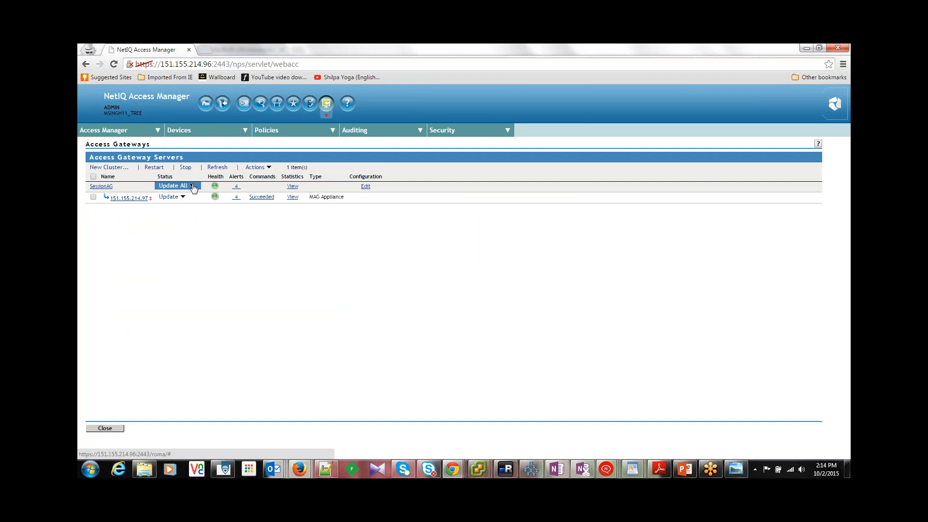
Step: Update all servers in the SessionAG cluster and check the status of the Access Gateways and Identity Servers
click(192, 188)
click(248, 247)
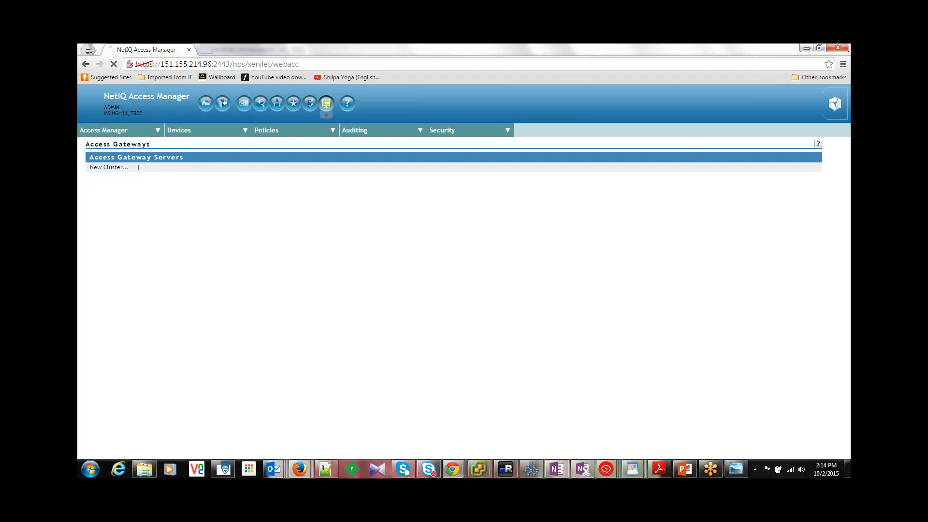
click(217, 167)
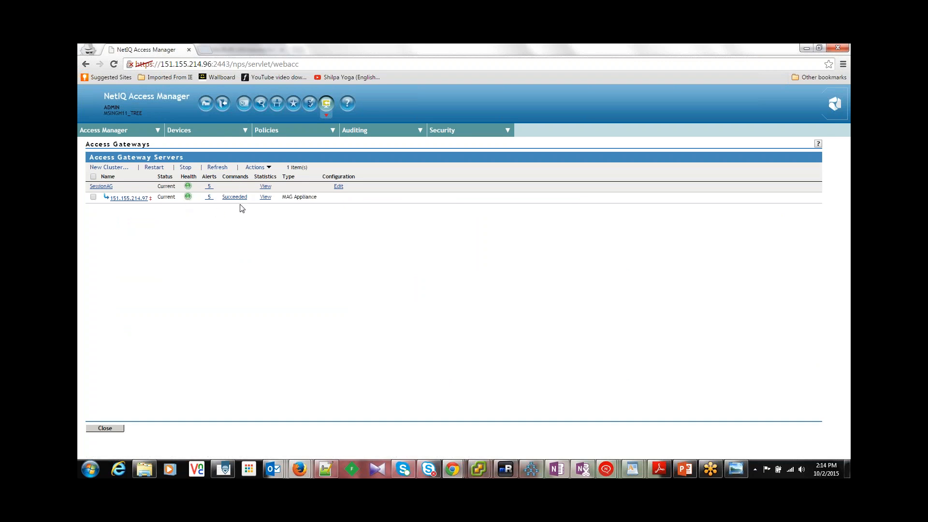
mouse_move(193, 131)
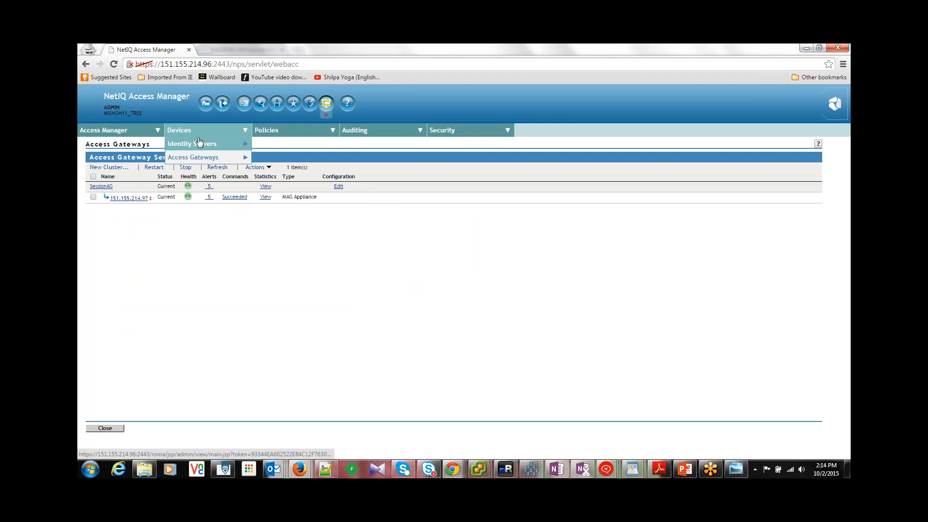
click(201, 145)
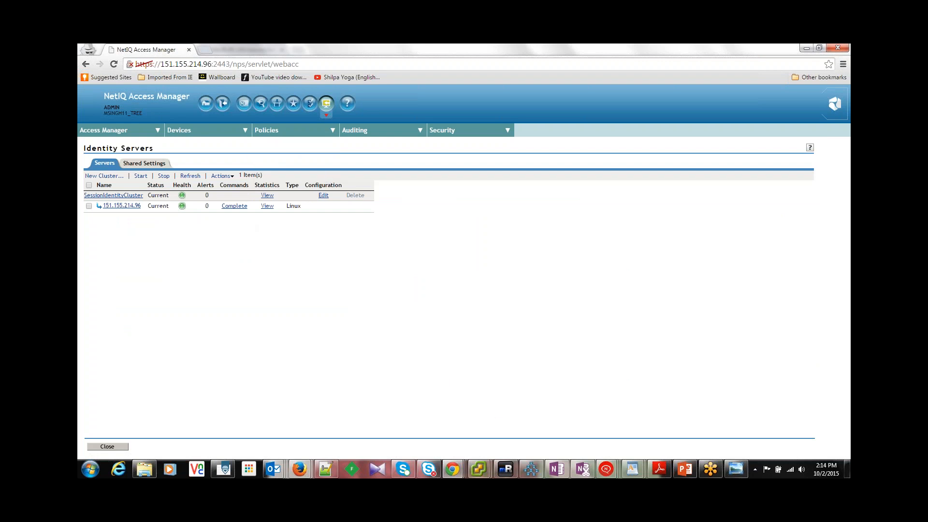
Step: Close the incognito window holding the two session/info.php test pages
click(456, 469)
click(536, 419)
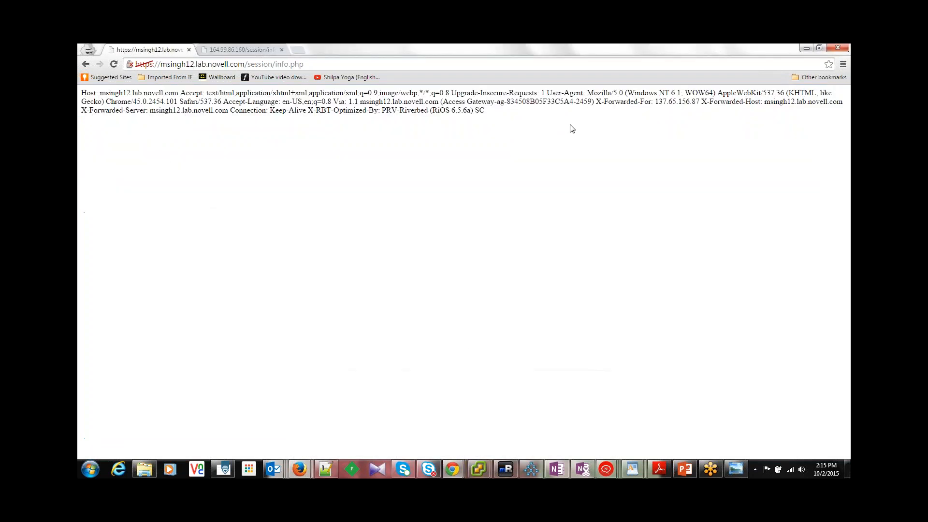
click(836, 48)
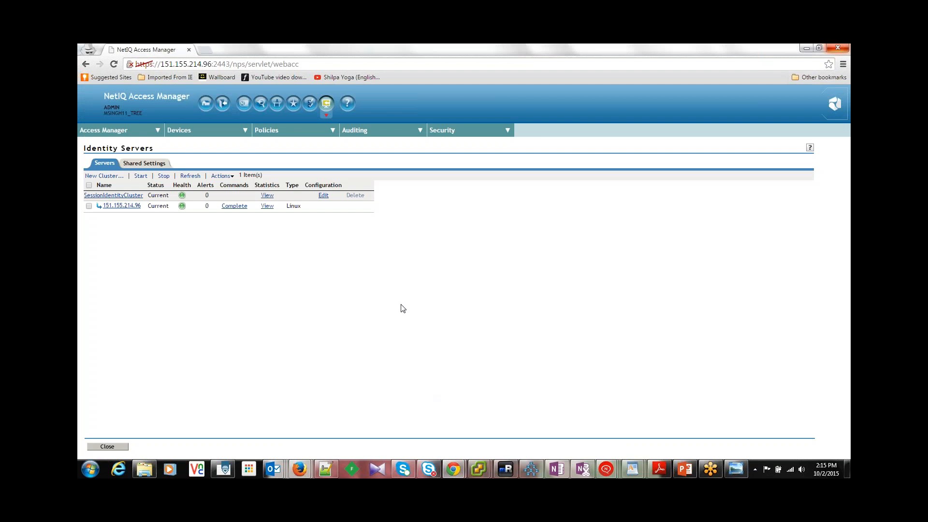
key(ctrl+shift+n)
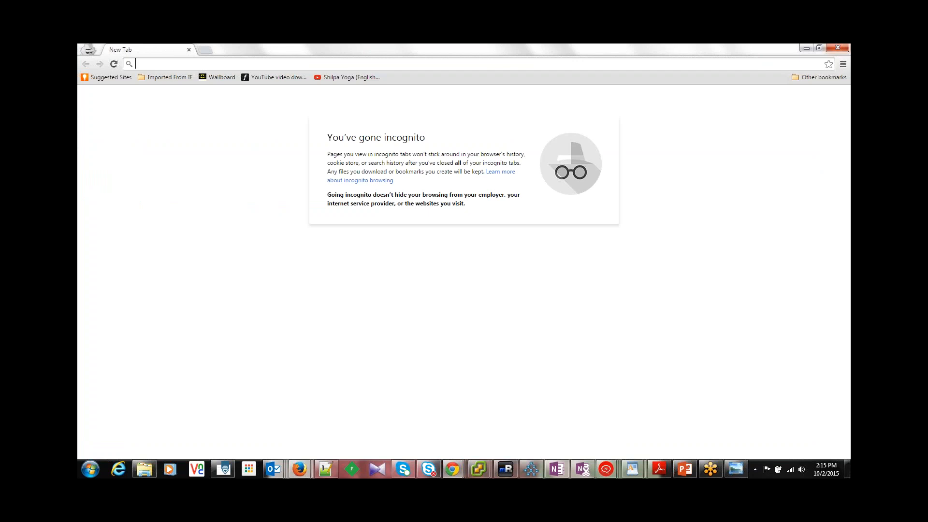
text(https)
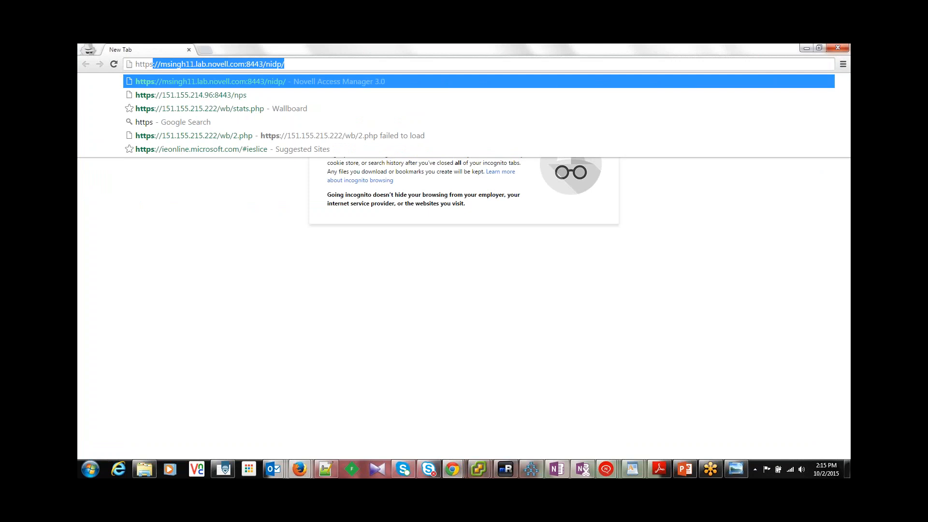
text(://msi)
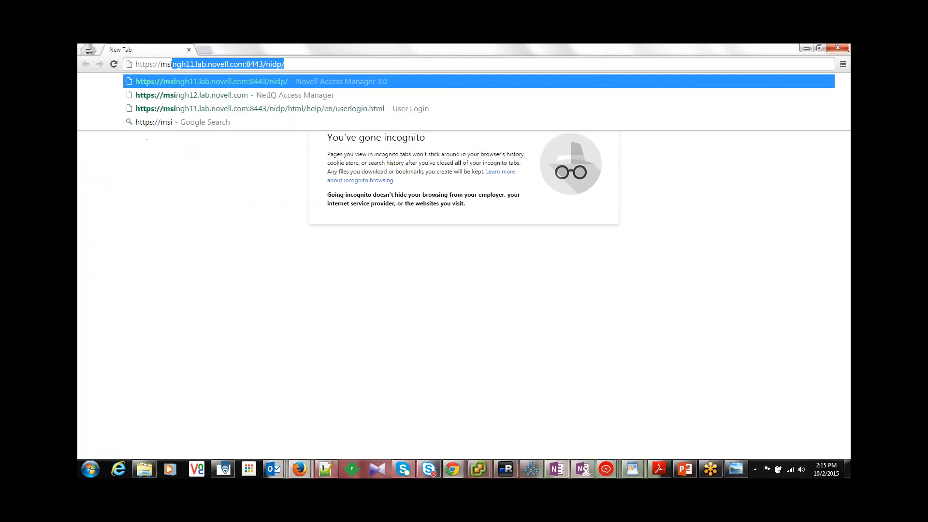
text(ngh)
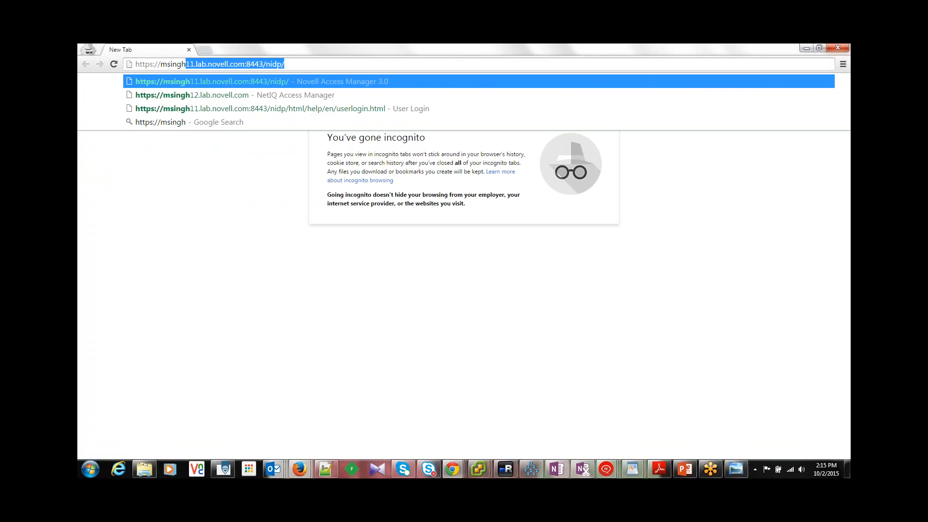
key(Down)
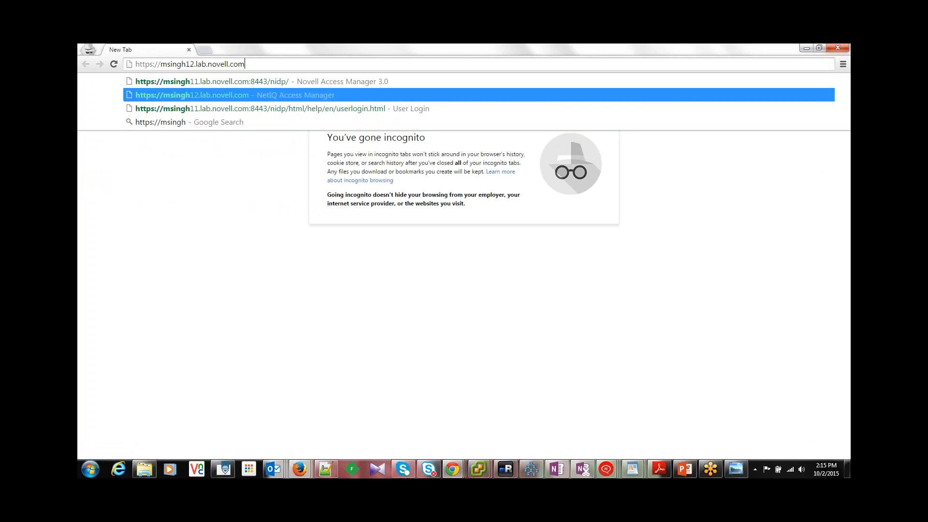
text(/)
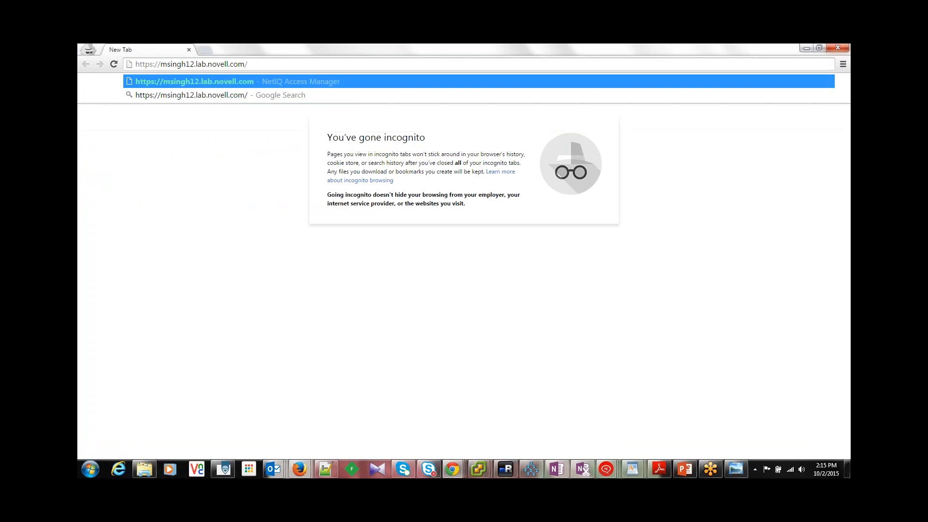
text(se)
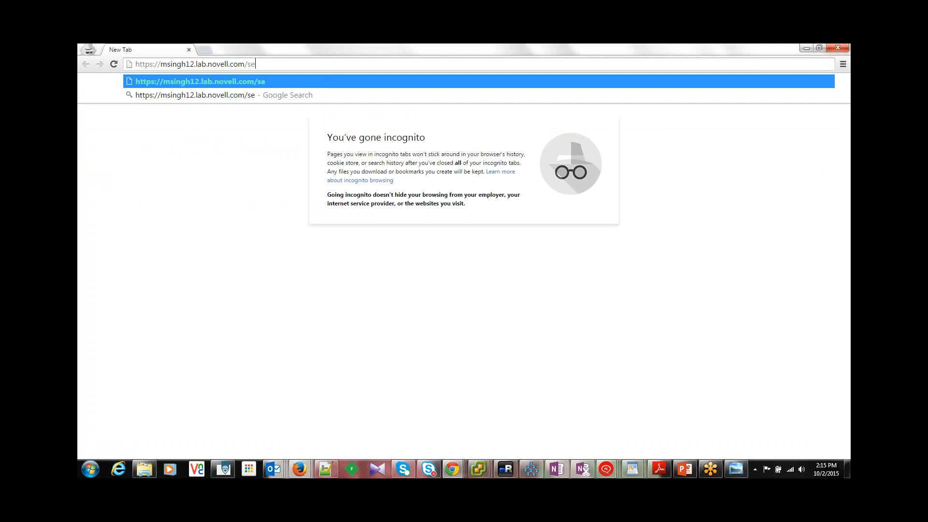
text(ssion)
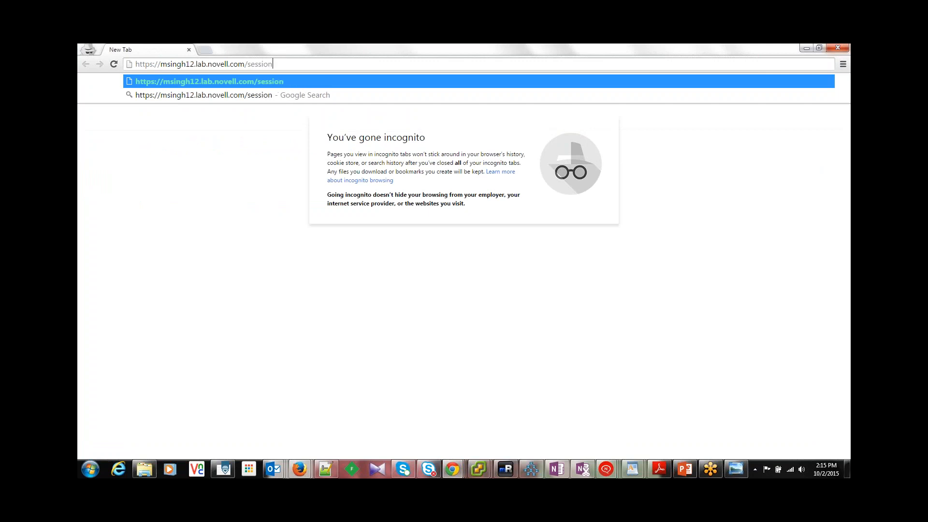
text(/index.php)
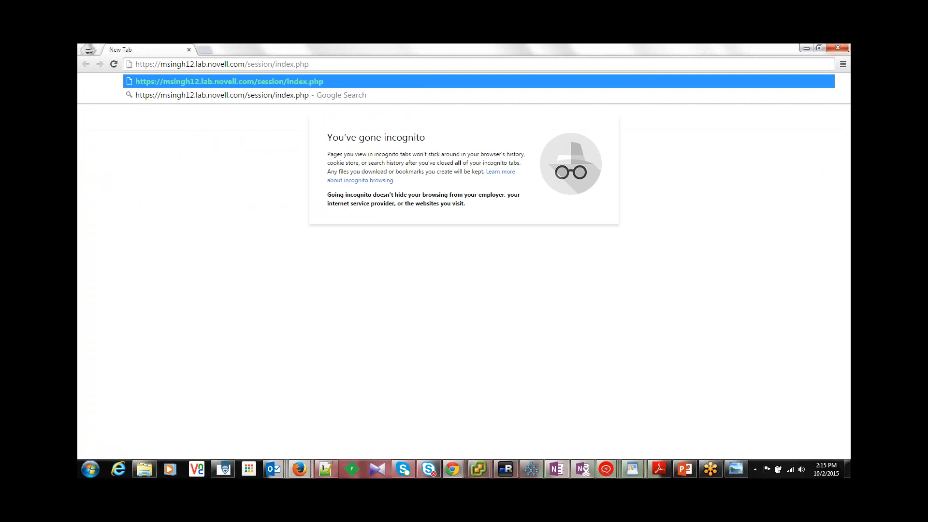
key(Return)
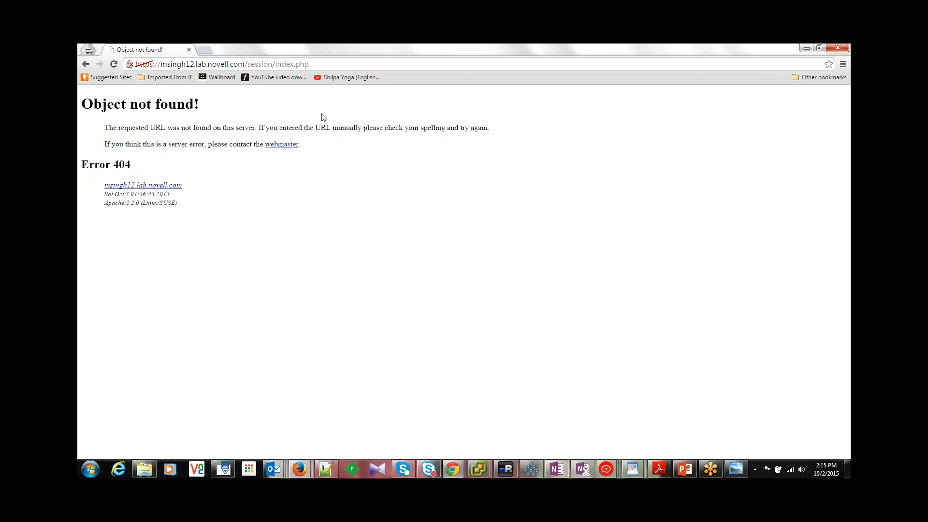
Step: Change the test address to /session/info.php on the same host, load it and examine the authentication message
double_click(314, 64)
key(BackSpace)
key(BackSpace)
key(BackSpace)
key(BackSpace)
key(BackSpace)
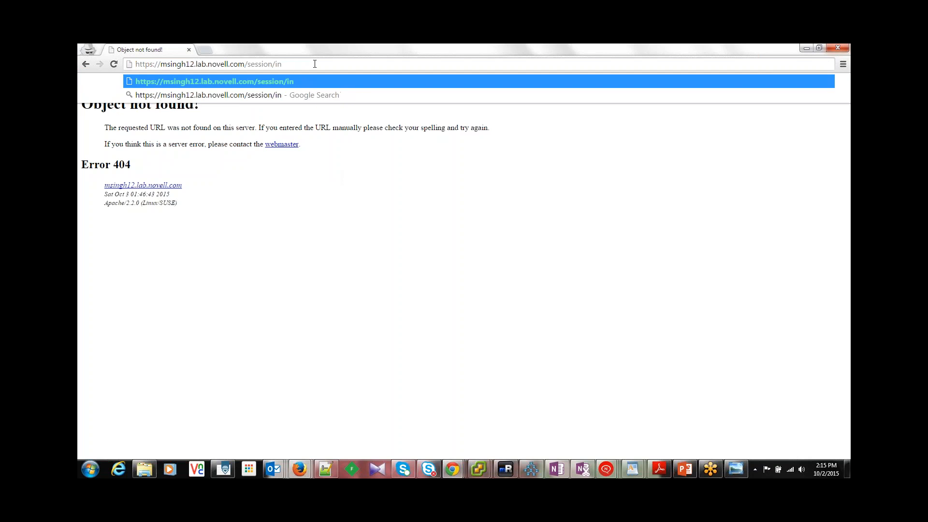
text(fo.php)
key(Return)
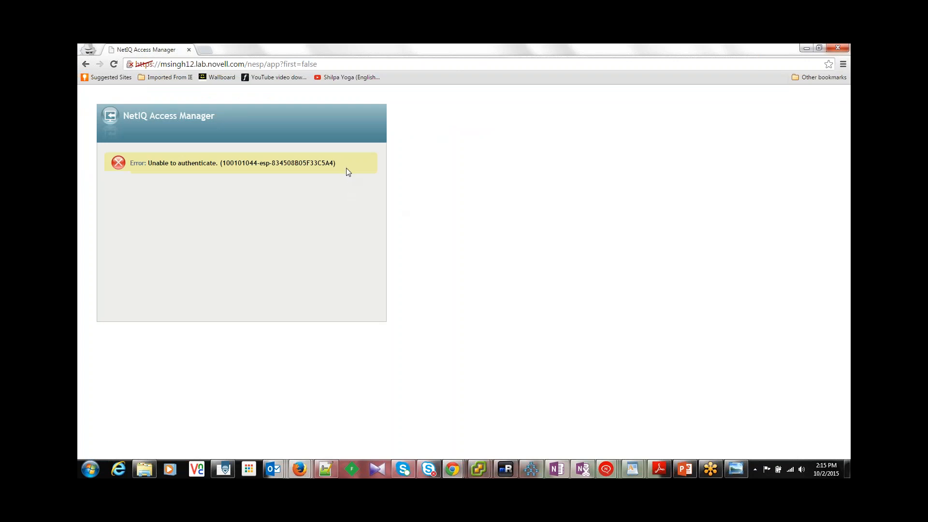
drag(346, 167, 144, 163)
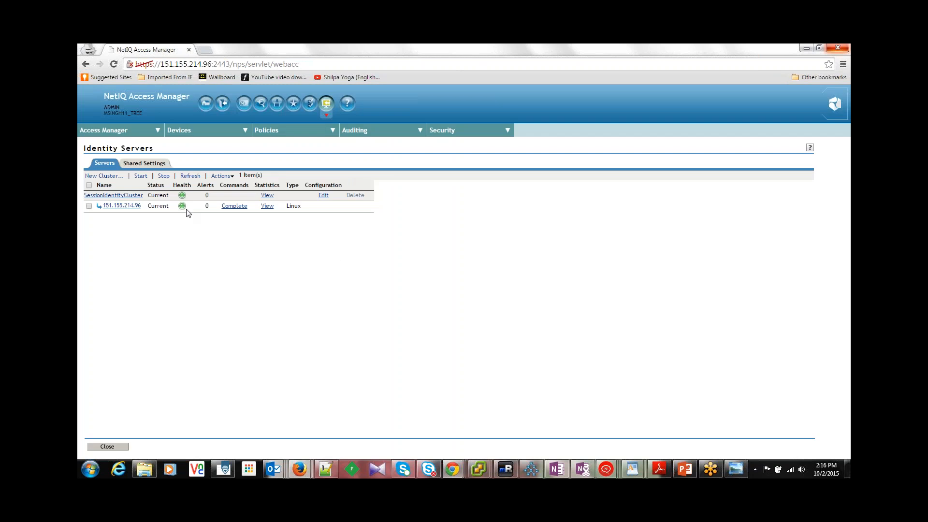
Step: In the NetIQ Access Manager window, update the health of Identity Server 151.155.214.96 from the server and return to the Identity Servers list
click(182, 206)
click(150, 185)
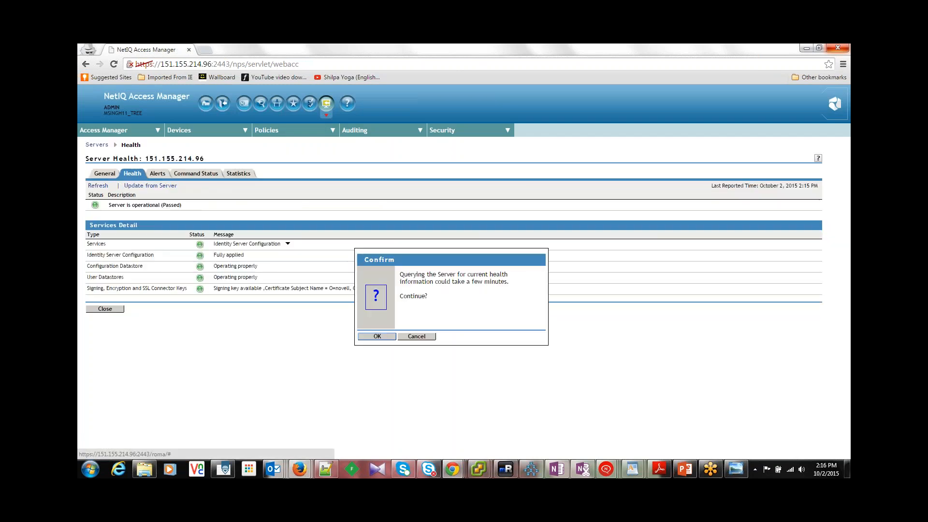
click(379, 335)
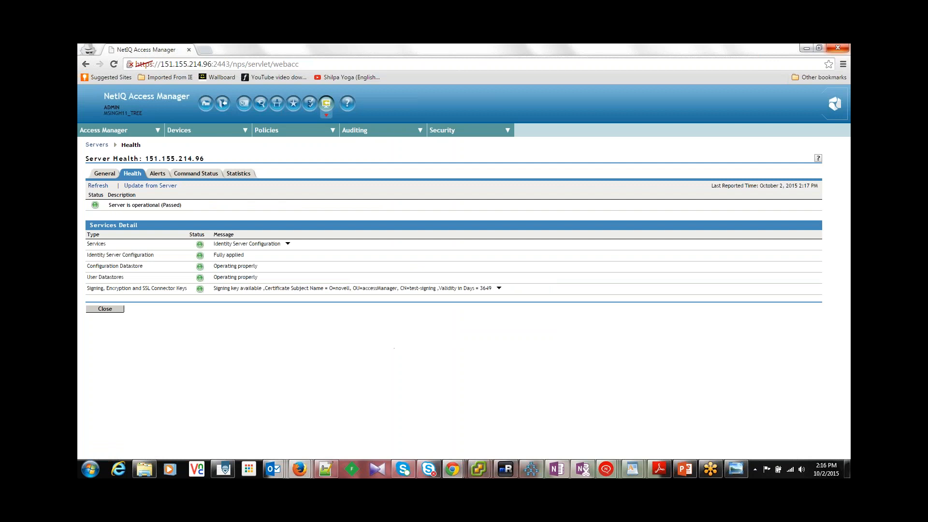
click(182, 128)
click(192, 144)
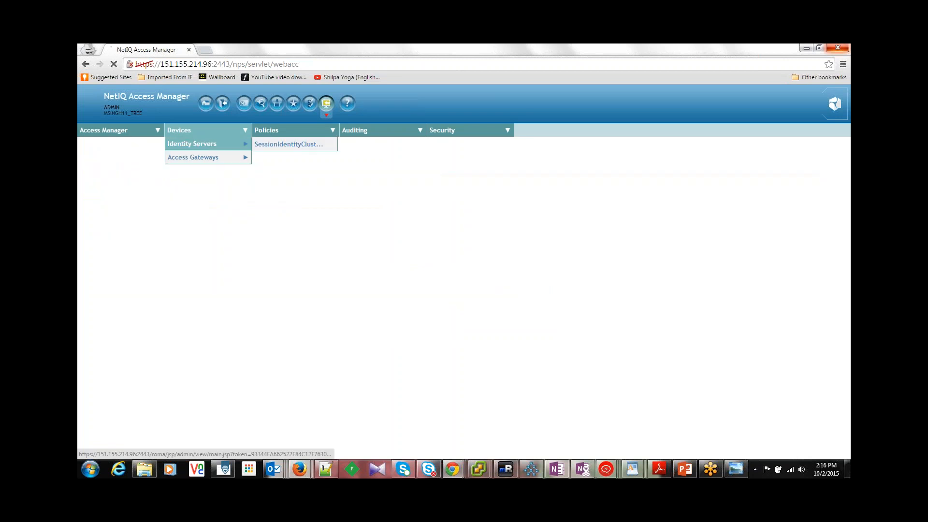
click(178, 208)
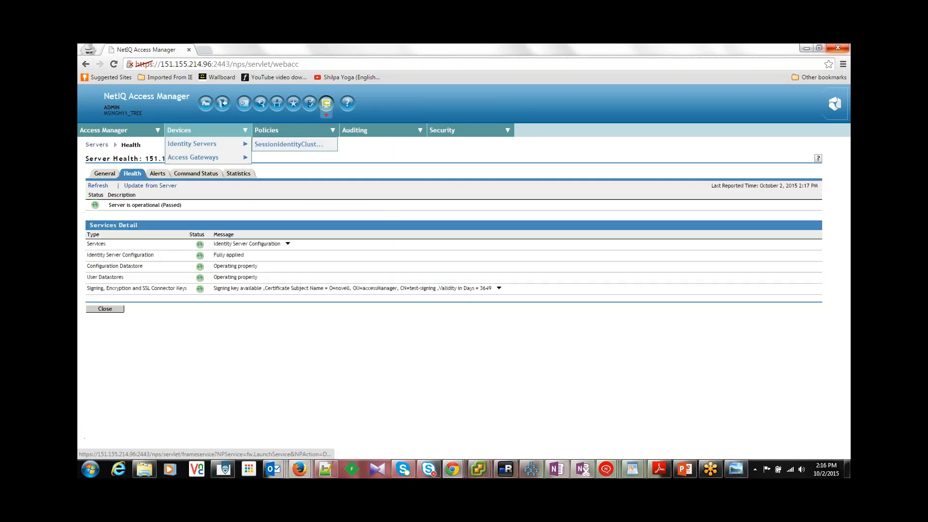
click(121, 312)
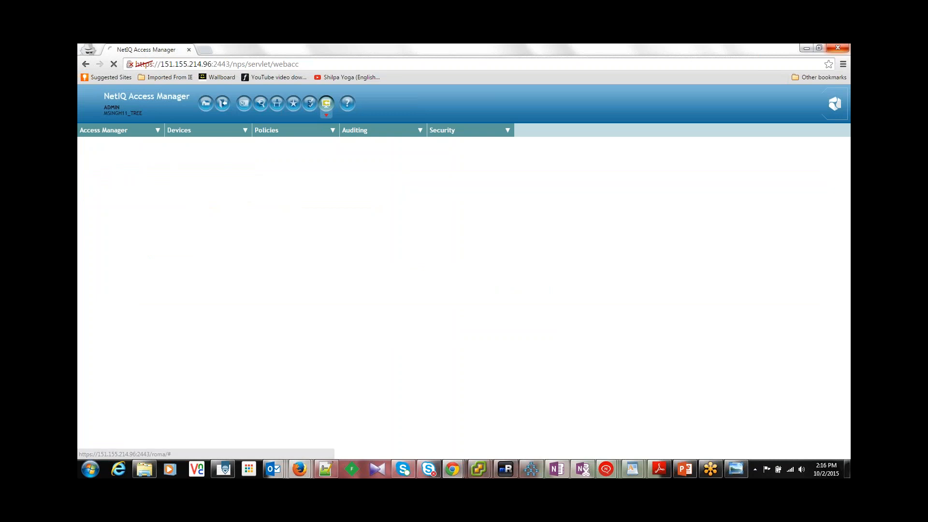
Step: Open the protected resources of SessionProxyService1 under SessionAG's SessionReverseProxy1 to check the authentication procedure of SessionProtectedResource1
click(203, 130)
mouse_move(215, 157)
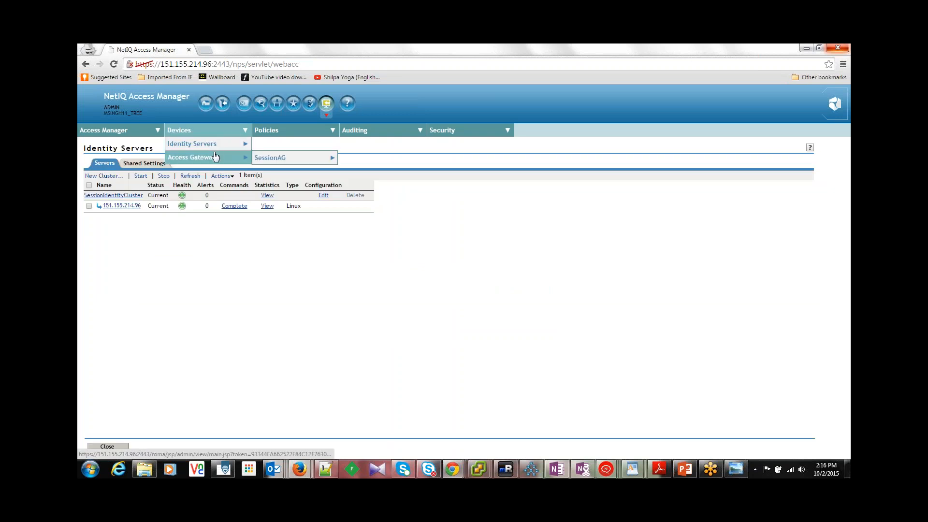
mouse_move(273, 159)
click(351, 159)
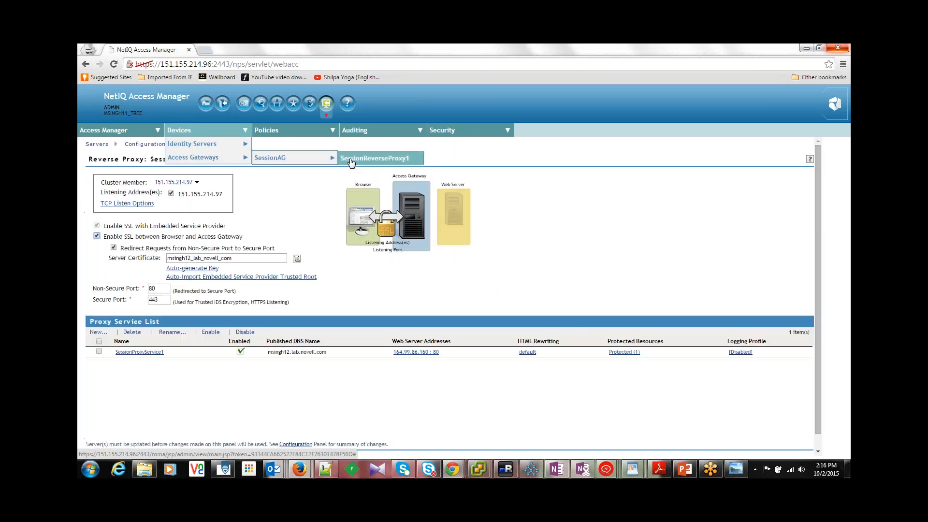
click(623, 354)
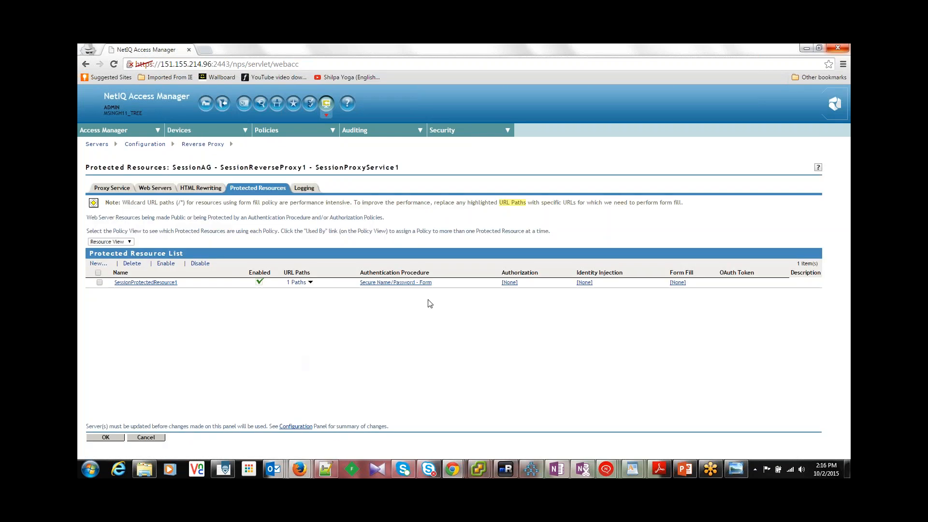
Step: Accept the protected resource and reverse proxy settings, and reopen SessionReverseProxy1 from the SessionAG cluster configuration
click(108, 437)
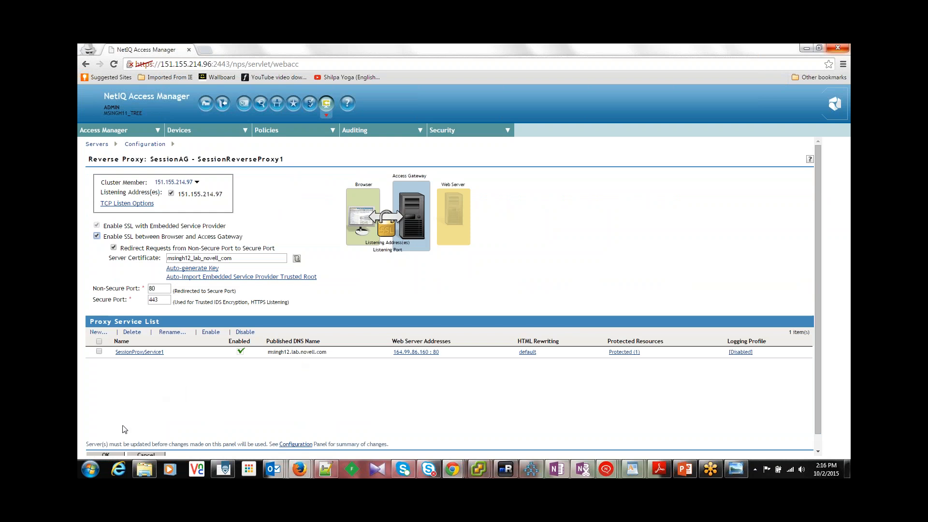
click(107, 454)
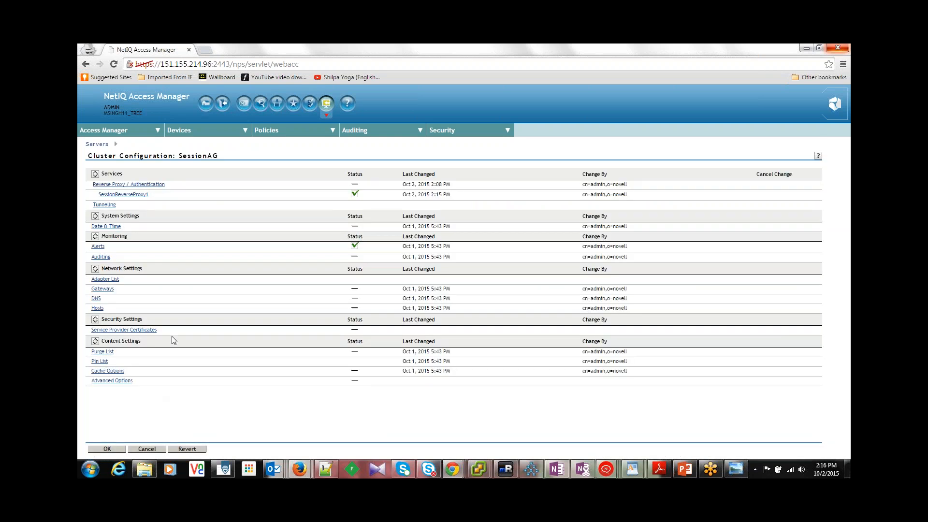
click(117, 195)
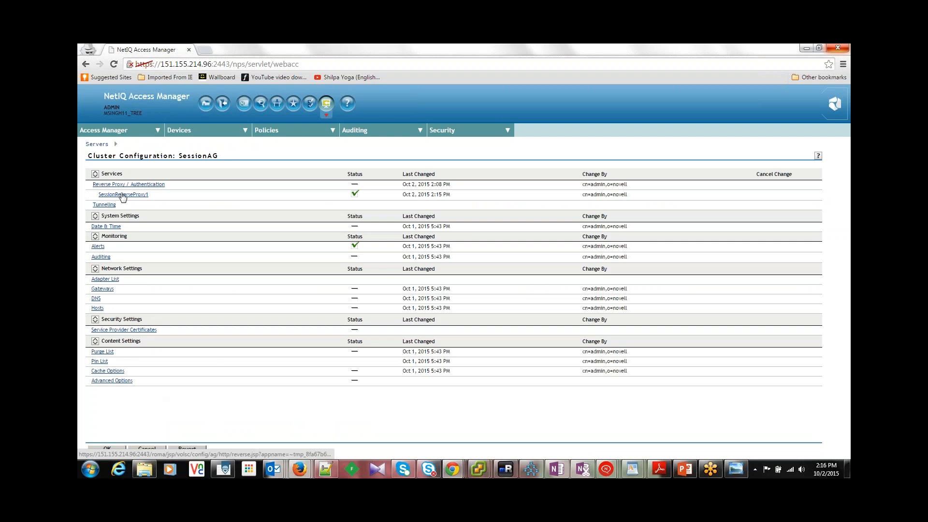